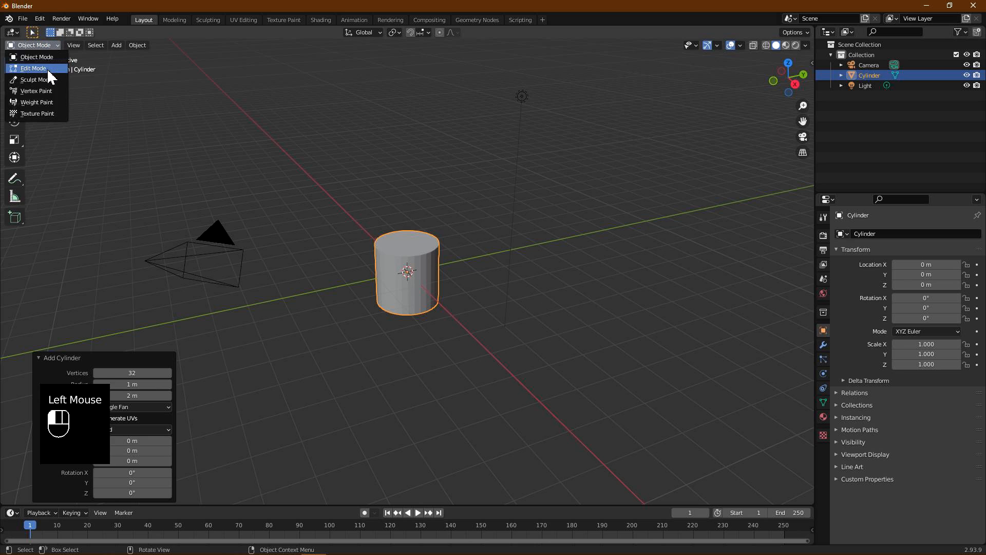
Step: Enter Edit Mode on the cylinder and scale its whole mesh down uniformly
{"action": "left_click", "coordinate": [48, 71]}
{"action": "scroll", "coordinate": [457, 325], "scroll_direction": "up", "scroll_amount": 3}
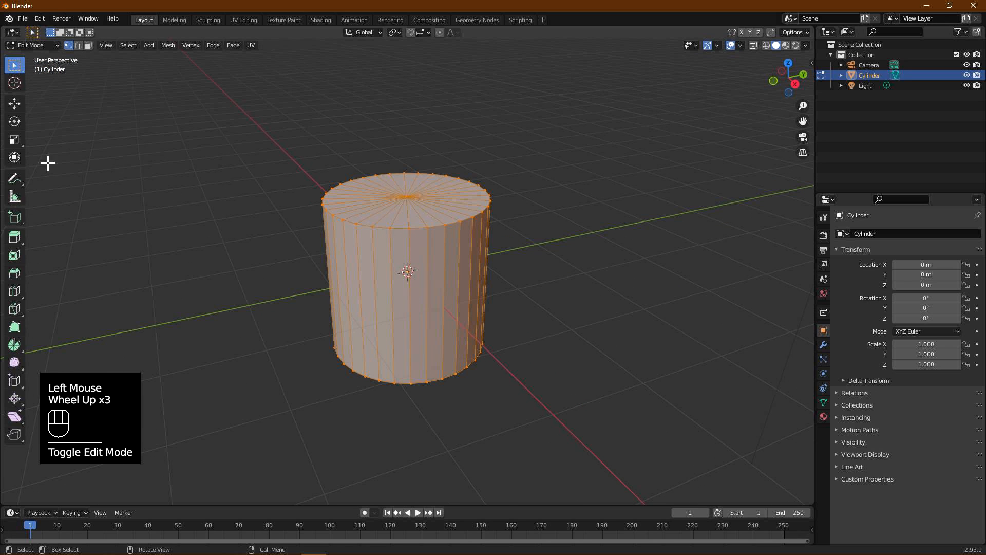
{"action": "left_click", "coordinate": [15, 139]}
{"action": "left_click_drag", "start_coordinate": [427, 319], "coordinate": [405, 281]}
{"action": "scroll", "coordinate": [429, 323], "scroll_direction": "up", "scroll_amount": 7}
Step: Add four evenly spaced horizontal loop cuts around the cylinder's side without sliding them
{"action": "middle_click_drag", "start_coordinate": [433, 330], "coordinate": [577, 229]}
{"action": "key", "text": "ctrl+r"}
{"action": "scroll", "coordinate": [501, 260], "scroll_direction": "up", "scroll_amount": 3}
{"action": "left_click", "coordinate": [495, 255]}
{"action": "right_click", "coordinate": [537, 272]}
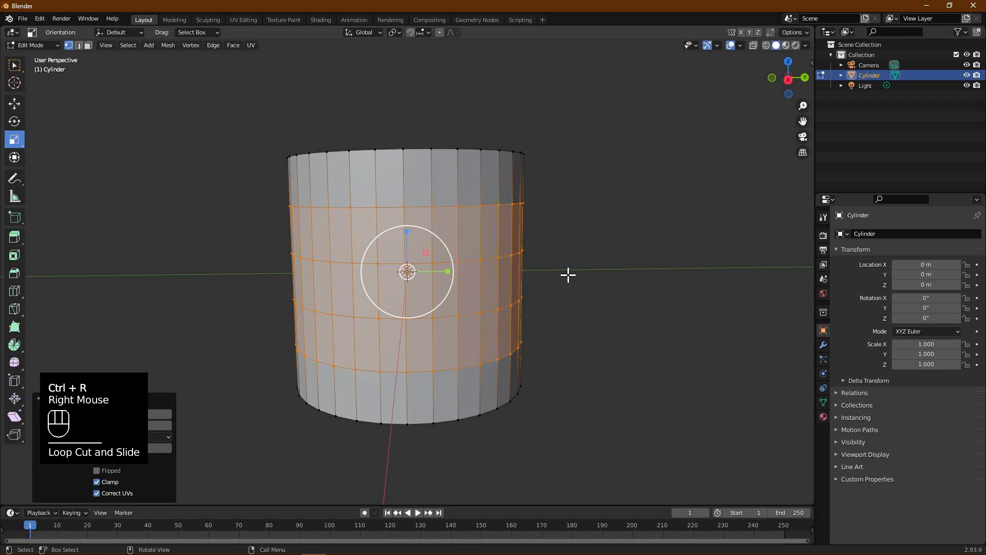
{"action": "left_click", "coordinate": [599, 269]}
Step: In face selection mode, extrude the ring of faces second from the top inward along normals to form a narrow neck
{"action": "left_click", "coordinate": [88, 45]}
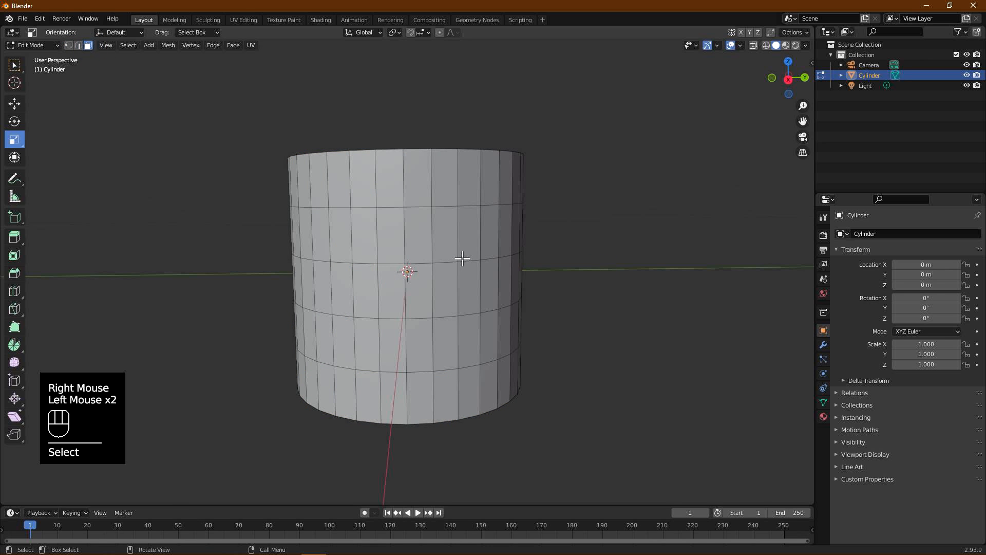
{"action": "left_click", "coordinate": [465, 247], "text": "alt"}
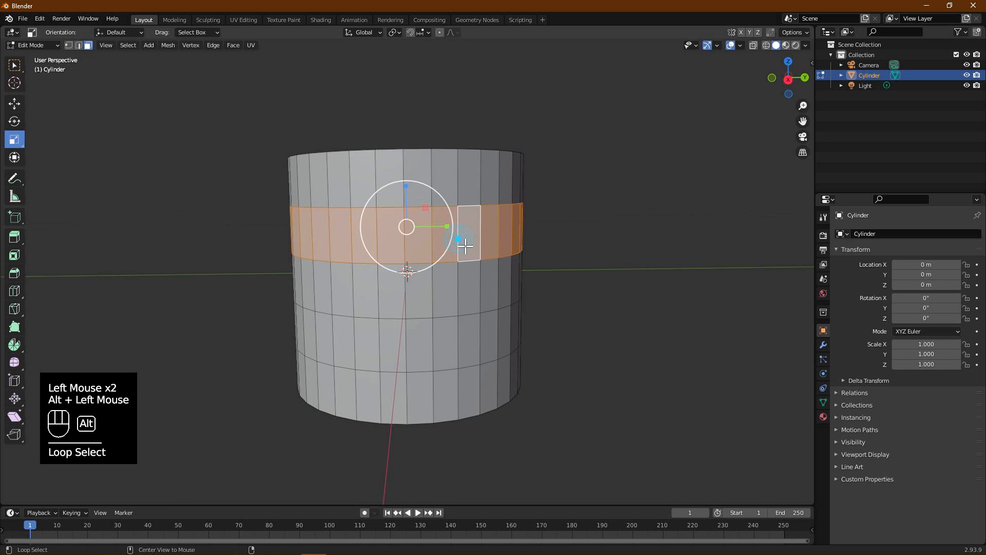
{"action": "key", "text": "alt+e"}
{"action": "left_click", "coordinate": [604, 332]}
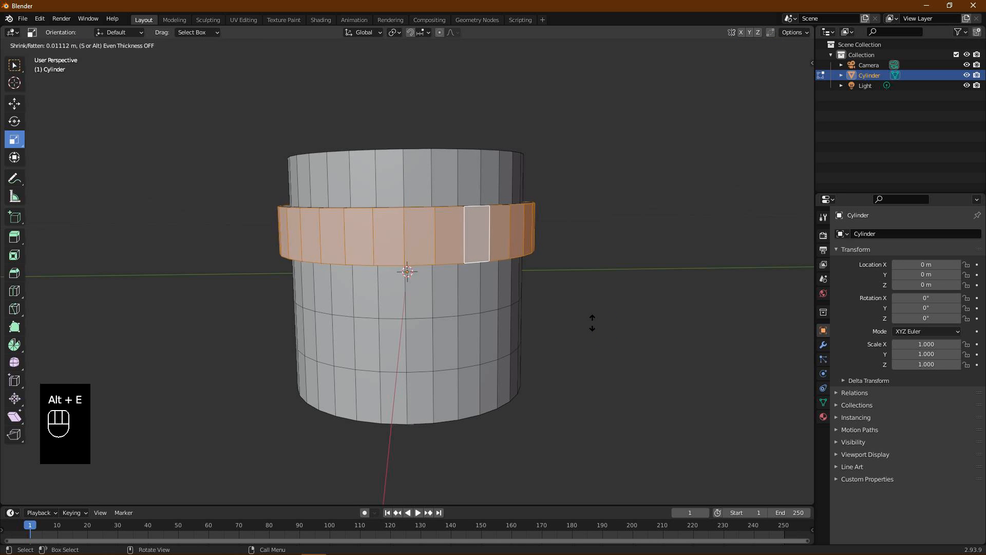
{"action": "left_click", "coordinate": [596, 356]}
Step: Extrude the ring of faces second from the bottom inward along normals by about 0.058 m
{"action": "left_click", "coordinate": [475, 355]}
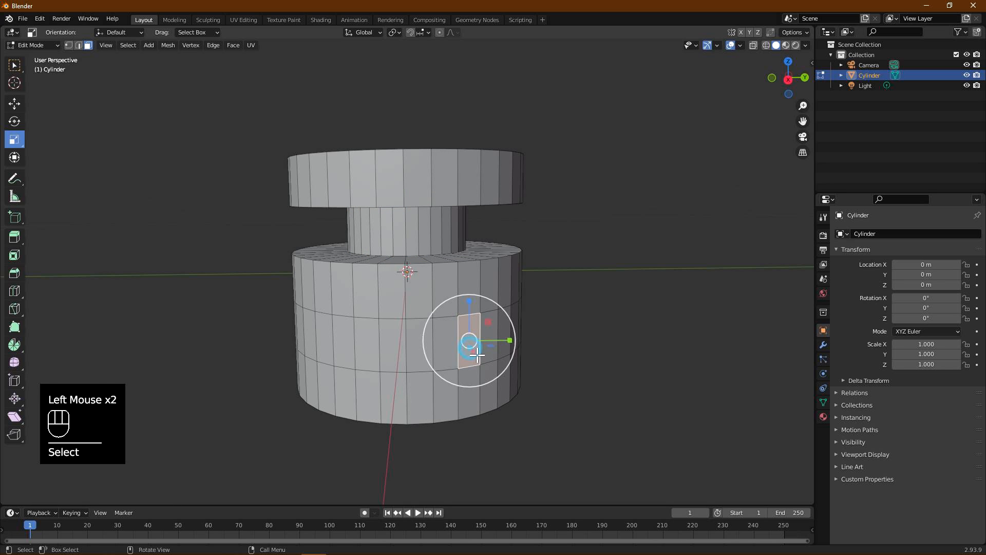
{"action": "left_click", "coordinate": [477, 355], "text": "alt"}
{"action": "key", "text": "alt+e"}
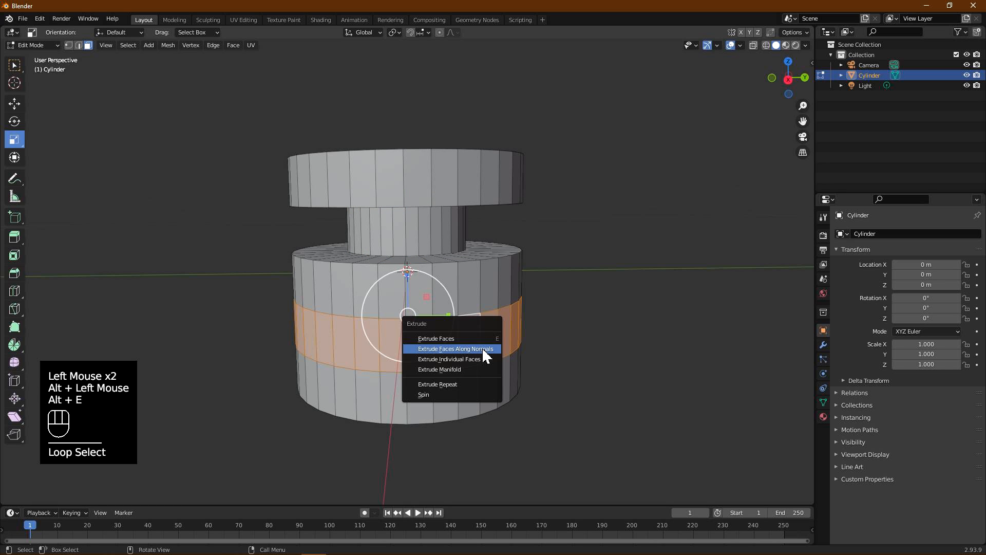
{"action": "left_click", "coordinate": [481, 347]}
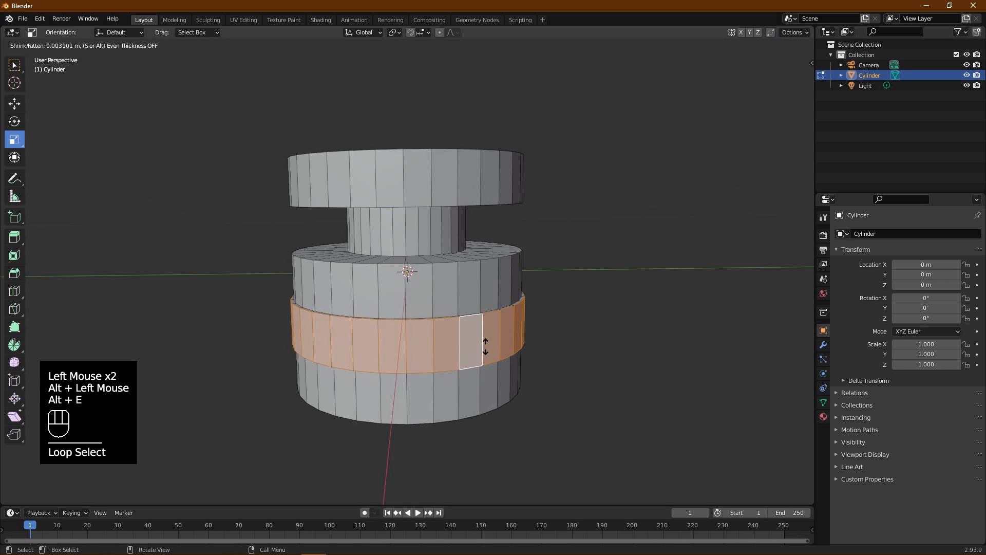
{"action": "left_click", "coordinate": [495, 383]}
{"action": "mouse_move", "coordinate": [491, 392]}
{"action": "middle_mouse_down"}
{"action": "mouse_move", "coordinate": [483, 359]}
{"action": "mouse_move", "coordinate": [464, 348]}
{"action": "mouse_move", "coordinate": [464, 306]}
{"action": "mouse_move", "coordinate": [488, 370]}
{"action": "mouse_move", "coordinate": [447, 391]}
{"action": "mouse_move", "coordinate": [473, 396]}
{"action": "middle_mouse_up"}
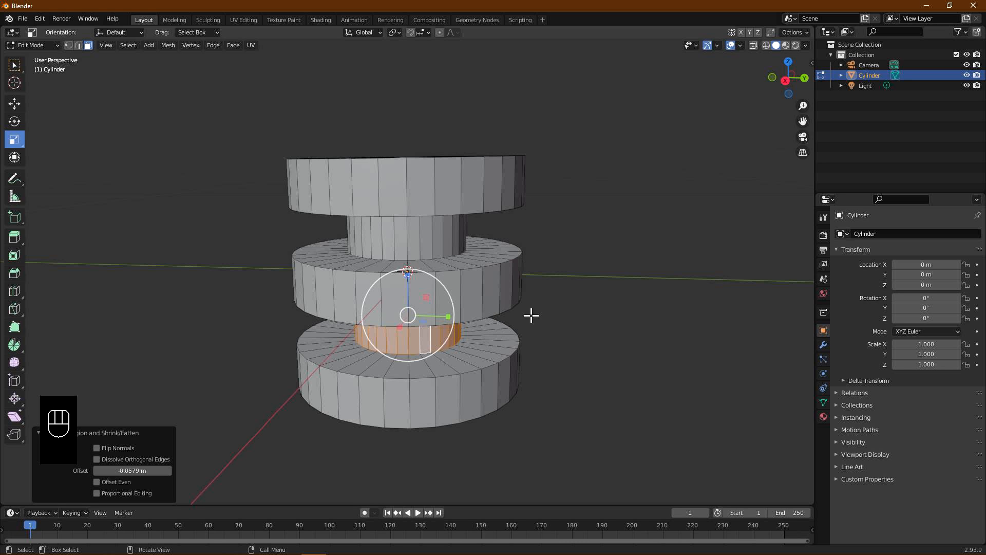
Step: Scale the bottom ring of side faces uniformly to about 0.43
{"action": "middle_click_drag", "start_coordinate": [460, 385], "coordinate": [478, 359]}
{"action": "left_click", "coordinate": [475, 349]}
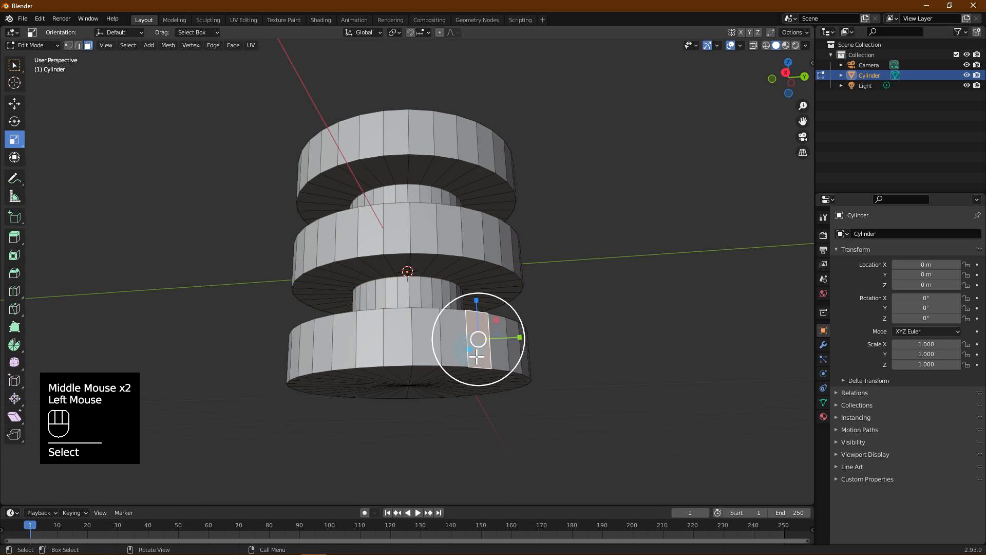
{"action": "left_click", "coordinate": [477, 356], "text": "alt"}
{"action": "key", "text": "s"}
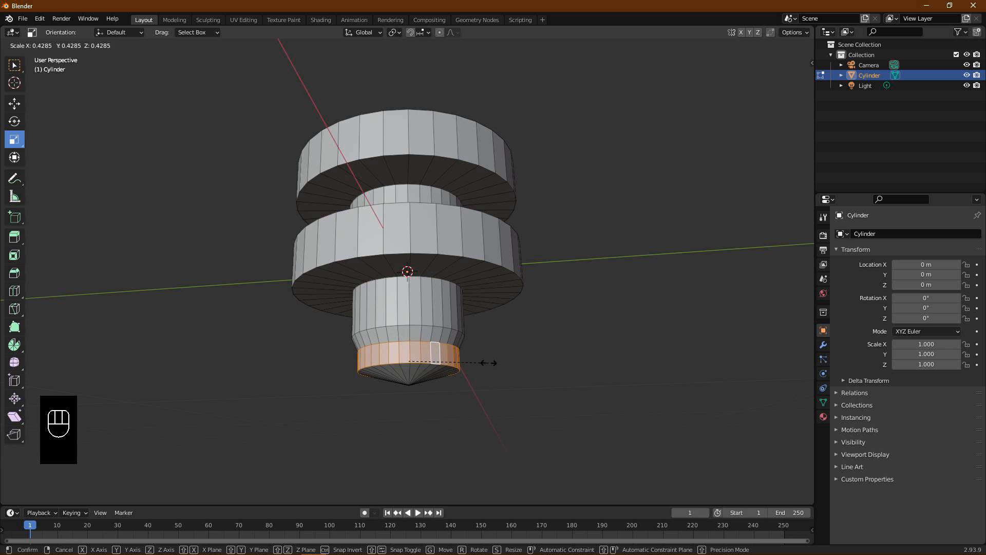
{"action": "left_click", "coordinate": [496, 366]}
Step: Select the three face rings below the middle disc and scale them uniformly to about 0.326 to form a thin shank
{"action": "middle_click_drag", "start_coordinate": [500, 367], "coordinate": [442, 329]}
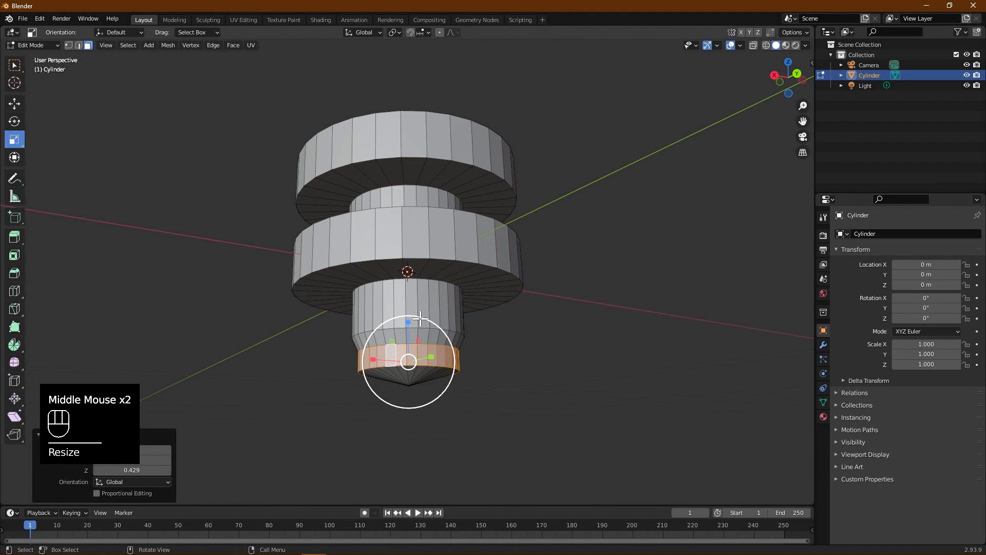
{"action": "left_click", "coordinate": [424, 308]}
{"action": "left_click", "coordinate": [446, 329], "text": "alt"}
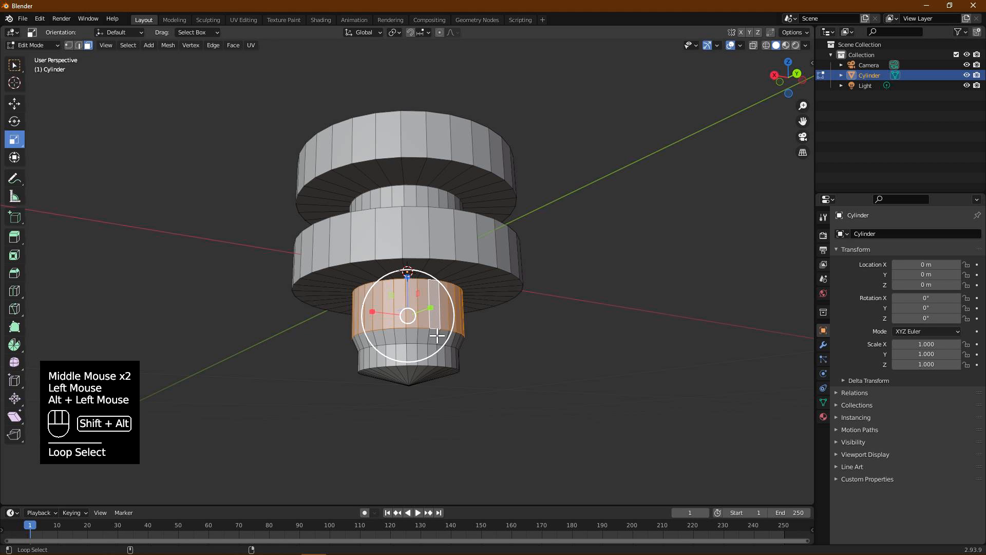
{"action": "left_click", "coordinate": [434, 351], "text": "alt+shift"}
{"action": "left_click", "coordinate": [433, 361], "text": "alt+shift"}
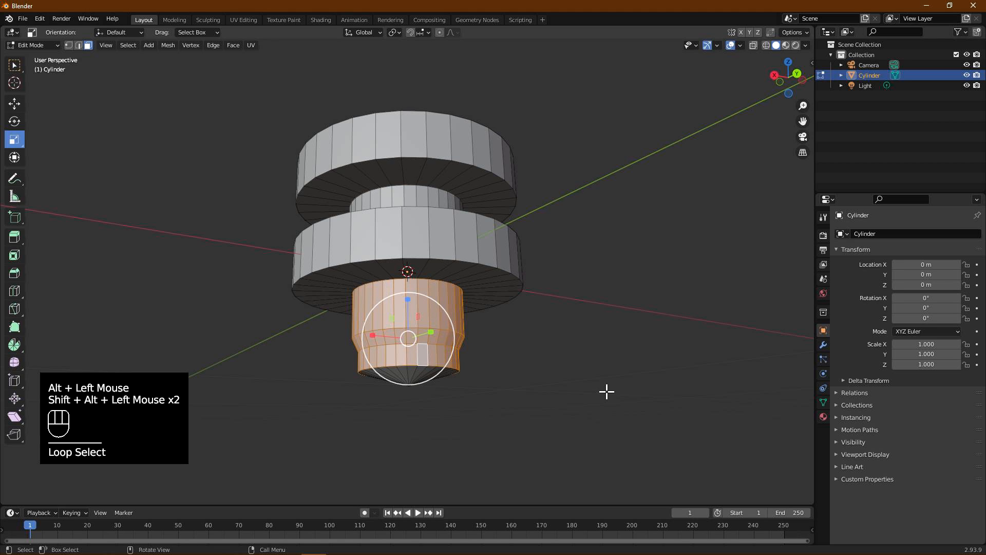
{"action": "left_click_drag", "start_coordinate": [452, 363], "coordinate": [427, 345]}
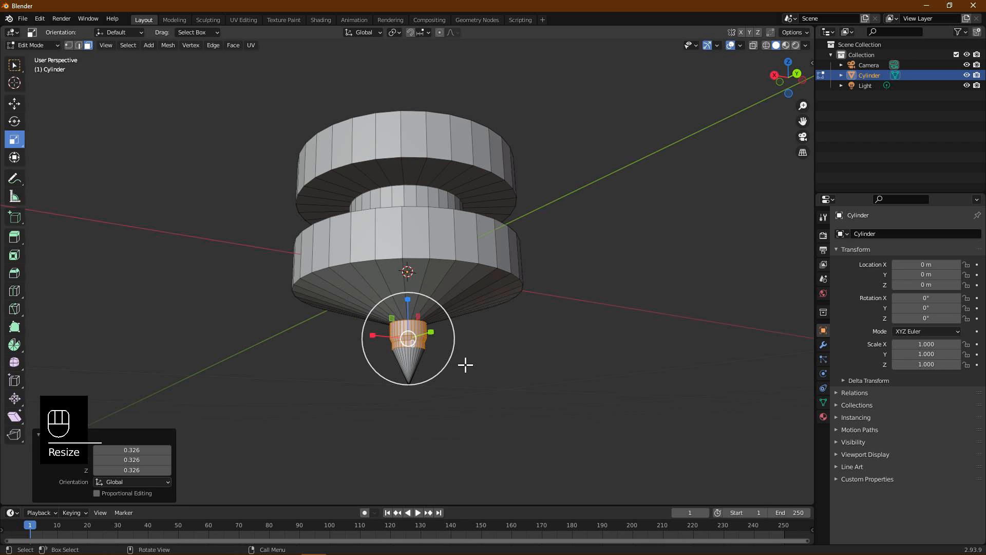
Step: Move the shank faces up along Z until the underside of the lower disc is flat, and deselect everything in front view
{"action": "left_click", "coordinate": [14, 103]}
{"action": "mouse_move", "coordinate": [419, 317]}
{"action": "left_mouse_down"}
{"action": "mouse_move", "coordinate": [421, 295]}
{"action": "mouse_move", "coordinate": [431, 296]}
{"action": "mouse_move", "coordinate": [414, 286]}
{"action": "mouse_move", "coordinate": [417, 308]}
{"action": "left_mouse_up"}
{"action": "key", "text": "KP_1"}
{"action": "left_click", "coordinate": [470, 382]}
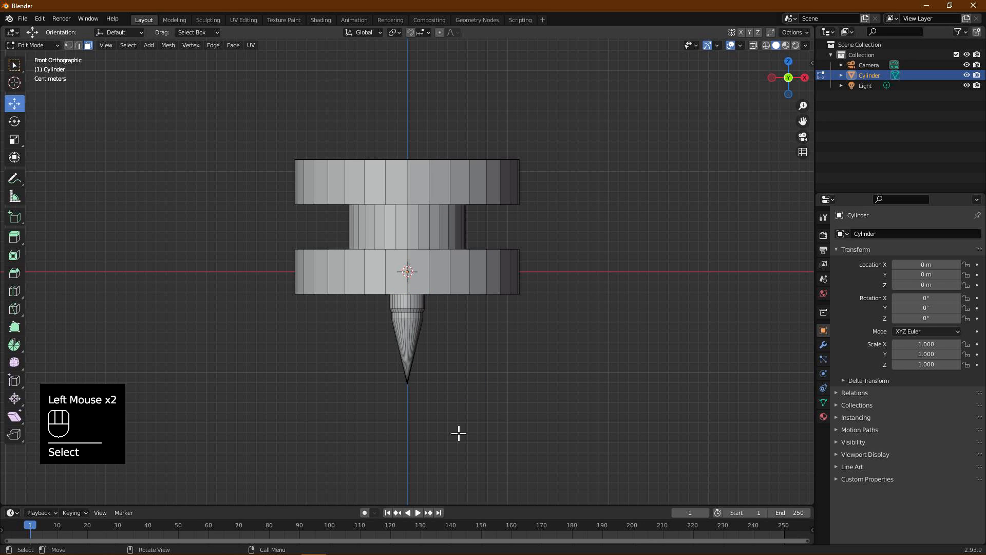
{"action": "key", "text": "alt+a"}
{"action": "left_click", "coordinate": [459, 397]}
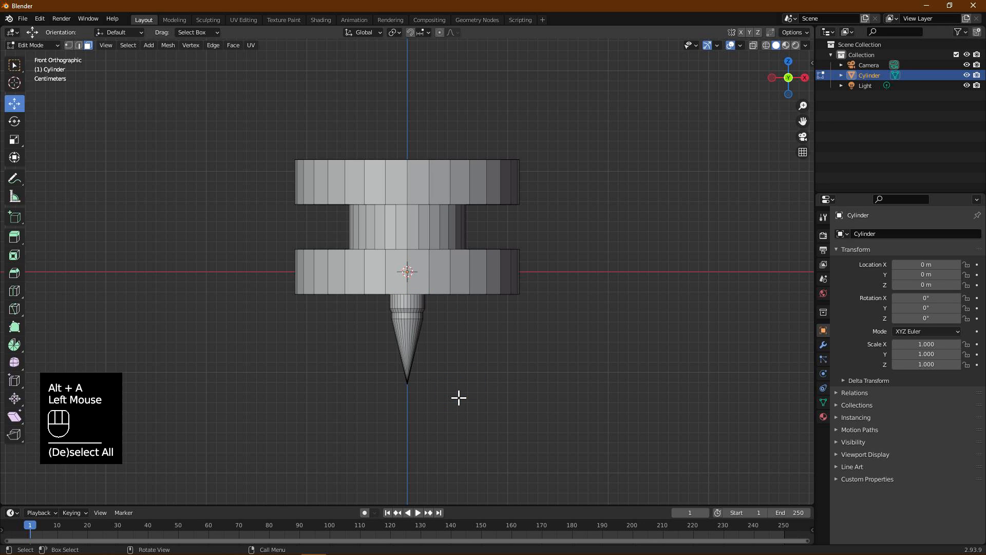
Step: With X-ray on, select the pointed tip and move it down about 0.14 m along Z to lengthen the pin
{"action": "key", "text": "alt+z"}
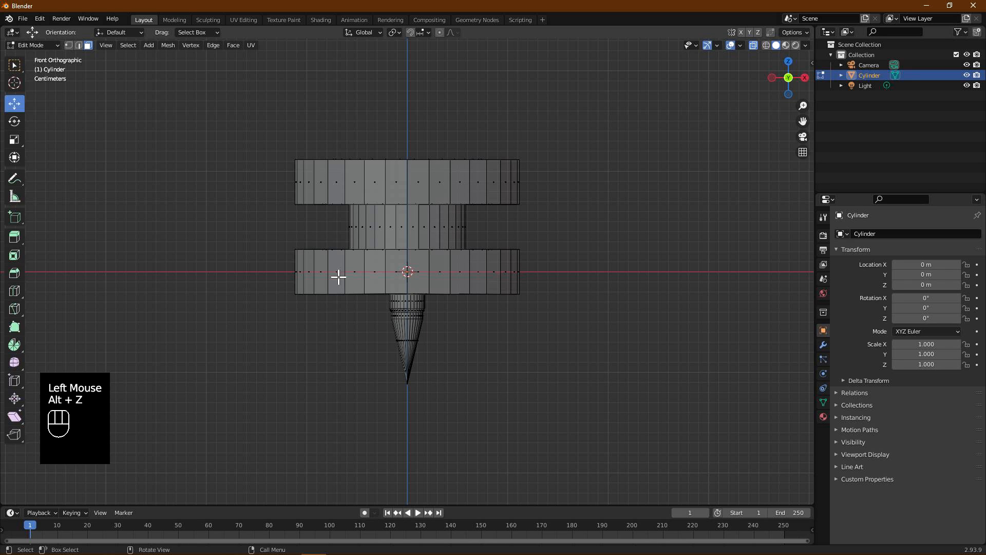
{"action": "left_click_drag", "start_coordinate": [468, 422], "coordinate": [408, 411]}
{"action": "scroll", "coordinate": [418, 392], "scroll_direction": "down", "scroll_amount": 2}
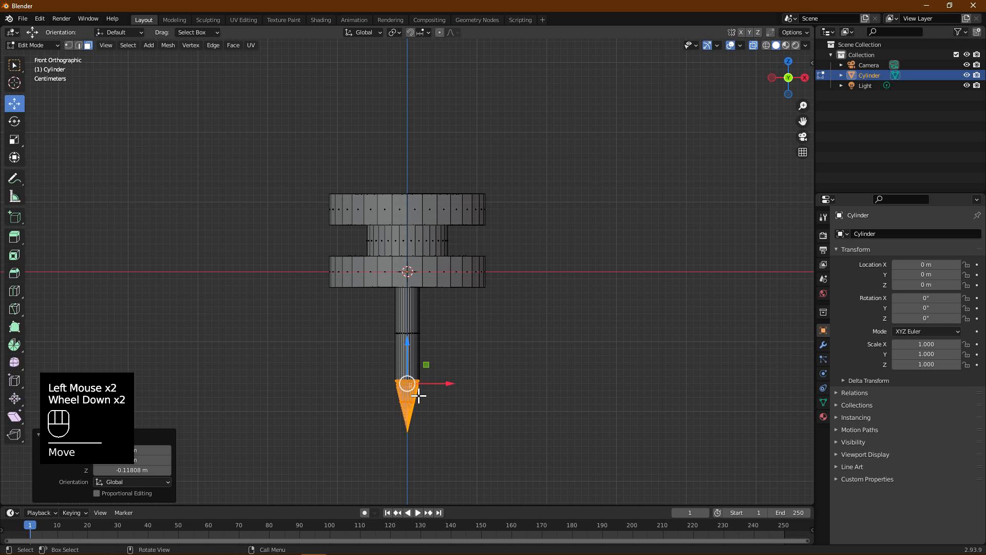
{"action": "mouse_move", "coordinate": [409, 374]}
{"action": "left_mouse_down"}
{"action": "mouse_move", "coordinate": [416, 358]}
{"action": "mouse_move", "coordinate": [418, 377]}
{"action": "left_mouse_up"}
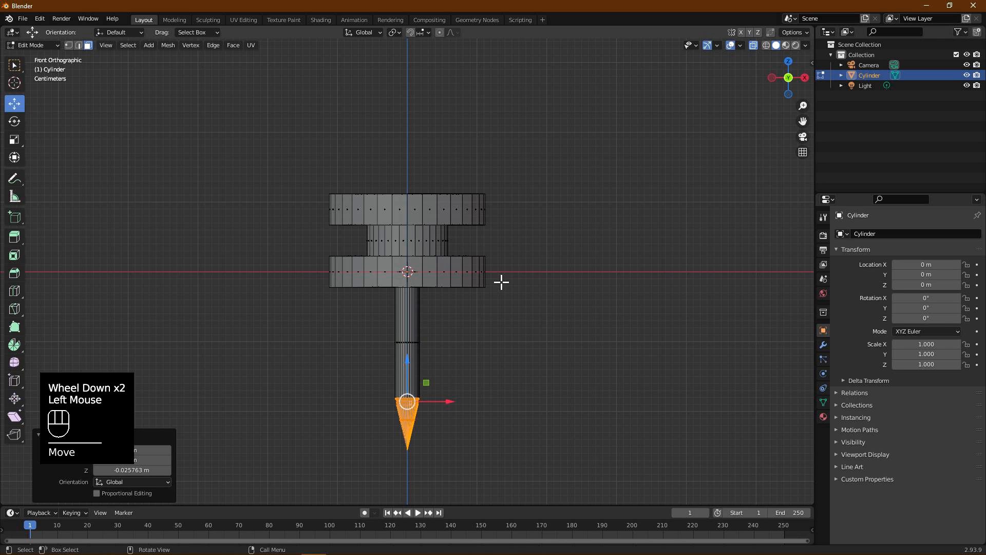
{"action": "left_click", "coordinate": [503, 279]}
Step: Box-select the lower disc and the shank and move them slightly down along Z to lengthen the neck
{"action": "left_click", "coordinate": [529, 318]}
{"action": "left_click_drag", "start_coordinate": [555, 332], "coordinate": [314, 254]}
{"action": "left_click_drag", "start_coordinate": [417, 248], "coordinate": [411, 260]}
{"action": "left_click", "coordinate": [479, 322]}
Step: Move only the side faces of the lower disc down about 0.018 m along Z, giving its upper side a slope
{"action": "left_click_drag", "start_coordinate": [572, 348], "coordinate": [301, 288]}
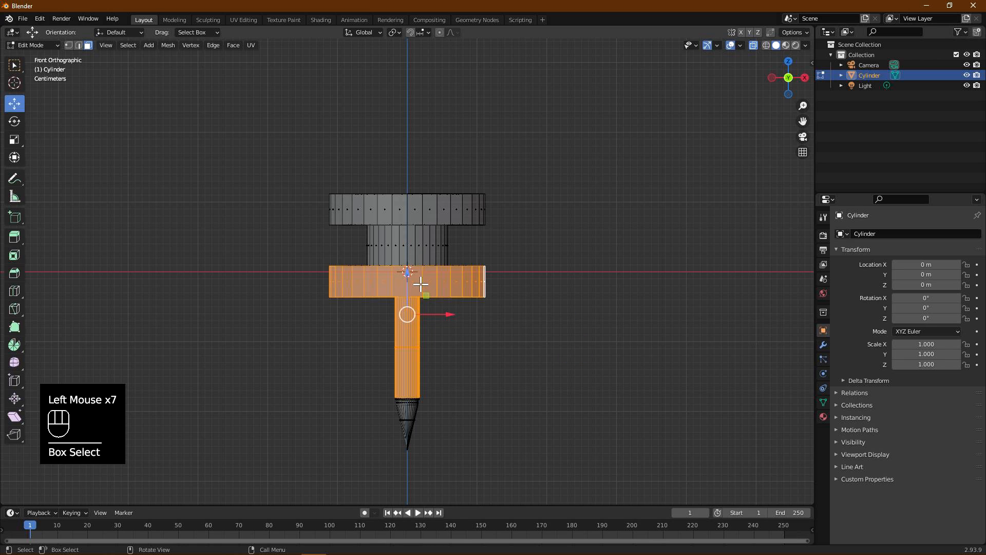
{"action": "left_click", "coordinate": [457, 330]}
{"action": "left_click_drag", "start_coordinate": [515, 331], "coordinate": [321, 286]}
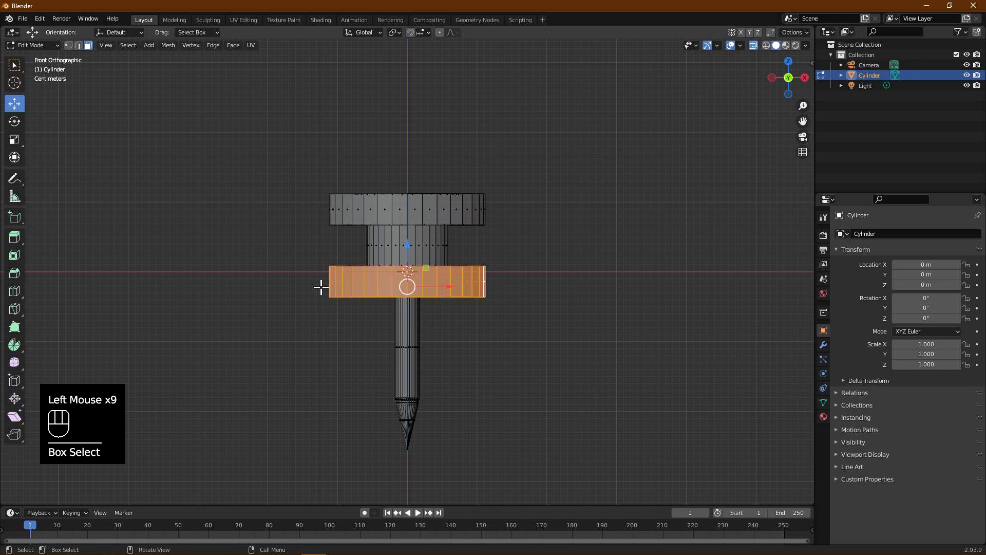
{"action": "left_click_drag", "start_coordinate": [407, 246], "coordinate": [411, 271]}
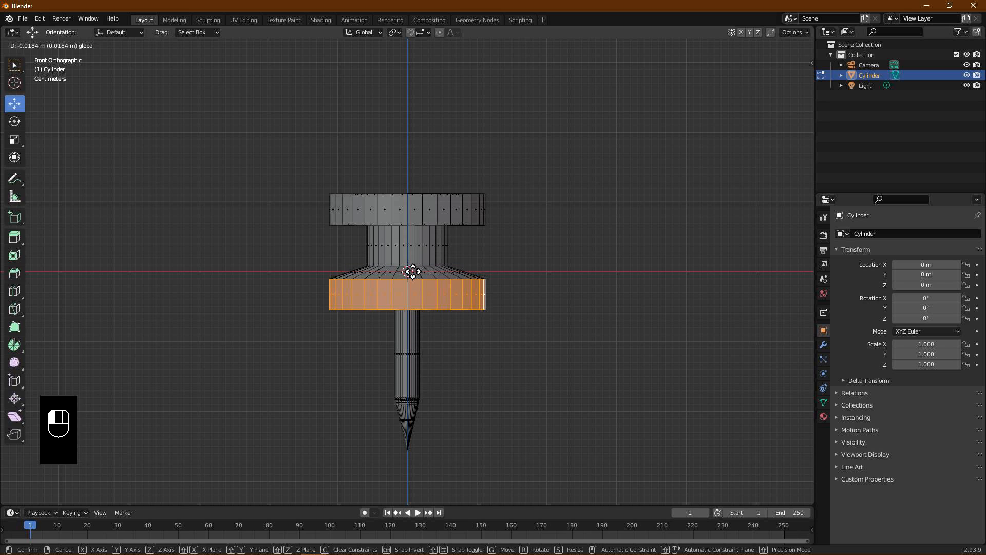
{"action": "left_click", "coordinate": [585, 294]}
Step: In edge selection mode, move the bottom rim edges of the lower disc down about 0.019 m along Z
{"action": "left_click", "coordinate": [78, 45]}
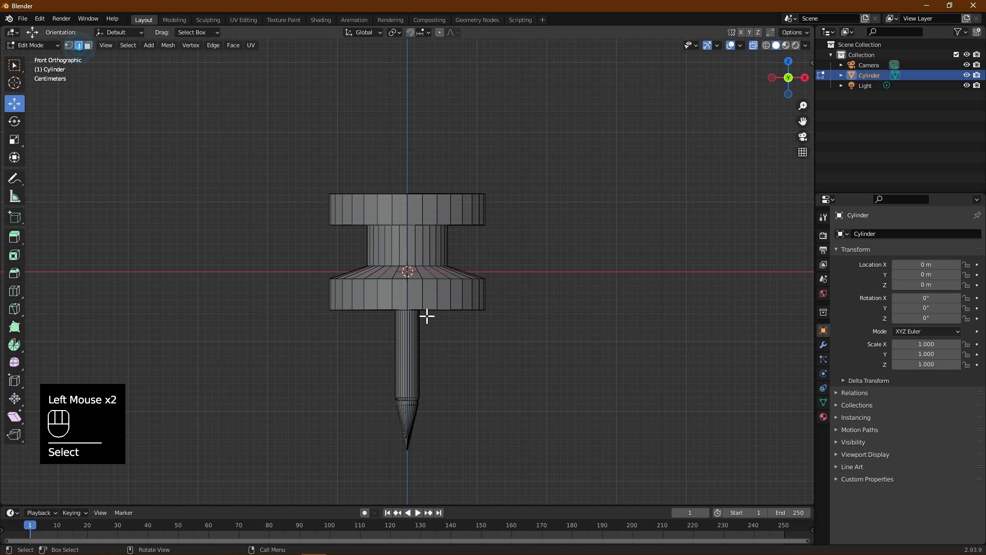
{"action": "left_click_drag", "start_coordinate": [538, 354], "coordinate": [298, 296]}
{"action": "left_click_drag", "start_coordinate": [416, 292], "coordinate": [416, 309]}
{"action": "left_click", "coordinate": [519, 216]}
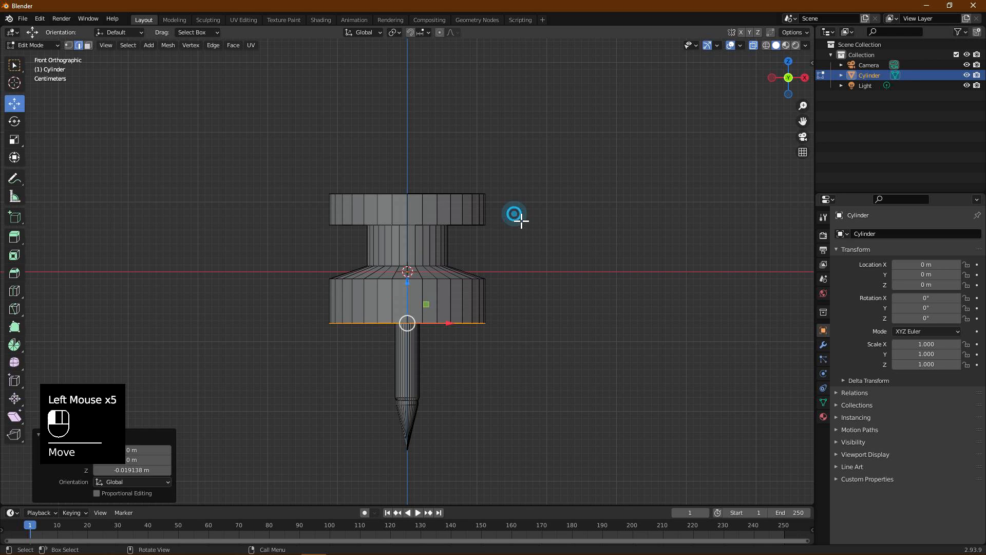
Step: With X-ray off, bevel the lower disc's upper rim edge loop with 4 segments and a width of about 0.037 m
{"action": "middle_click_drag", "start_coordinate": [468, 284], "coordinate": [490, 291]}
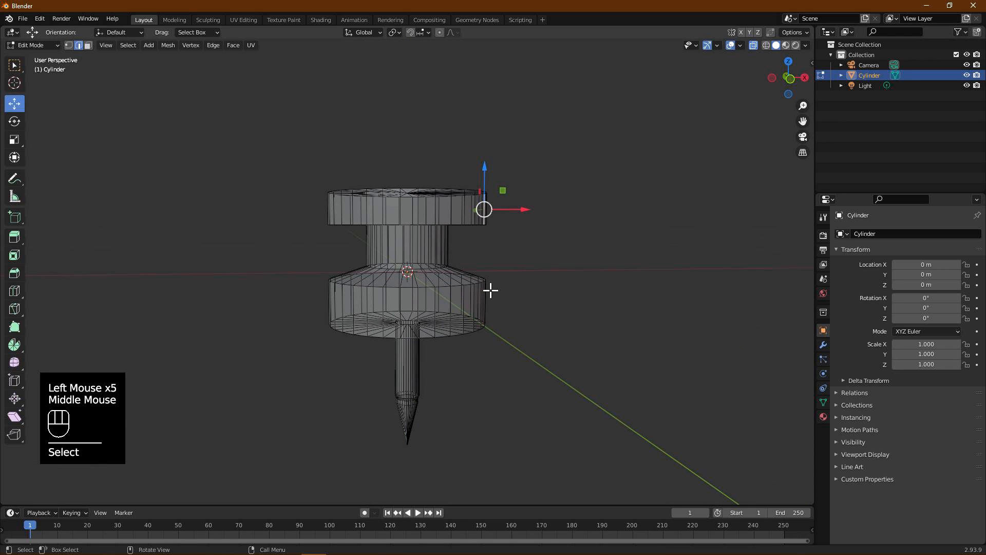
{"action": "key", "text": "alt+z"}
{"action": "key", "text": "KP_1"}
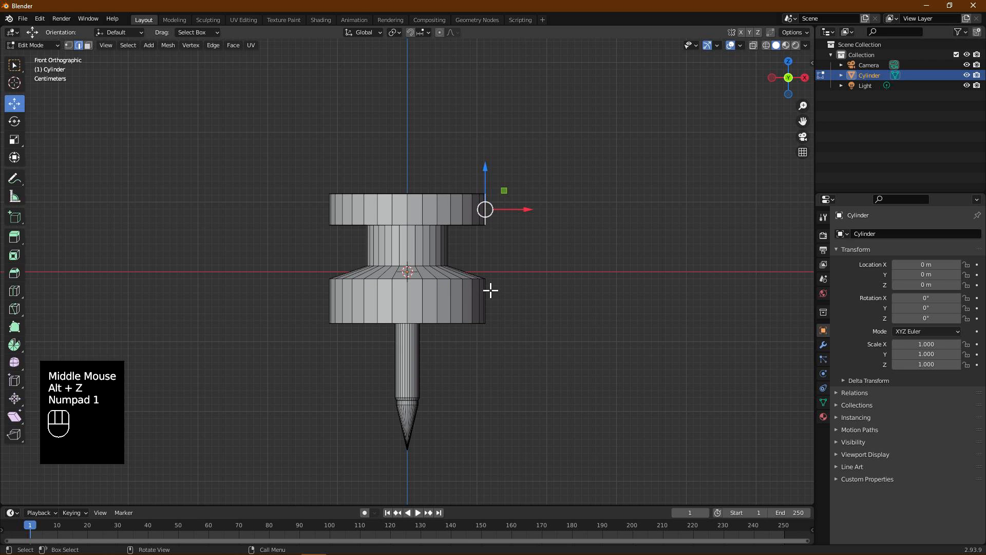
{"action": "left_click", "coordinate": [454, 286]}
{"action": "left_click", "coordinate": [454, 286], "text": "alt"}
{"action": "key", "text": "ctrl+b"}
{"action": "scroll", "coordinate": [465, 292], "scroll_direction": "up", "scroll_amount": 1}
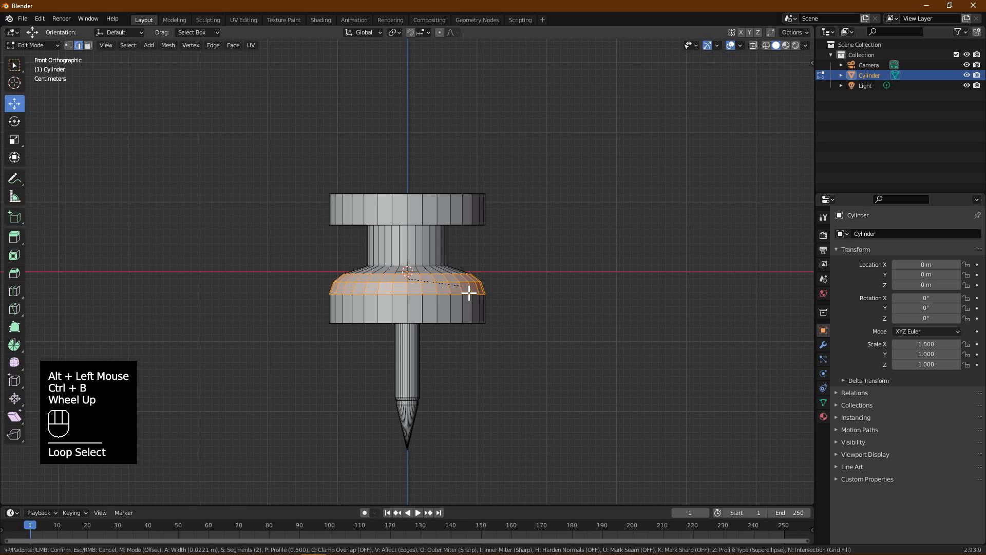
{"action": "scroll", "coordinate": [476, 298], "scroll_direction": "up", "scroll_amount": 2}
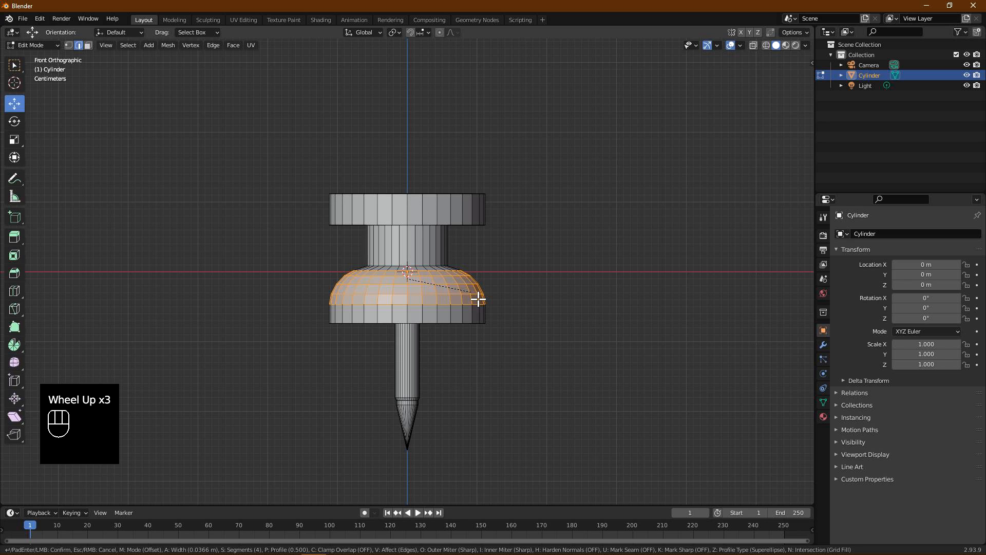
{"action": "left_click", "coordinate": [480, 299]}
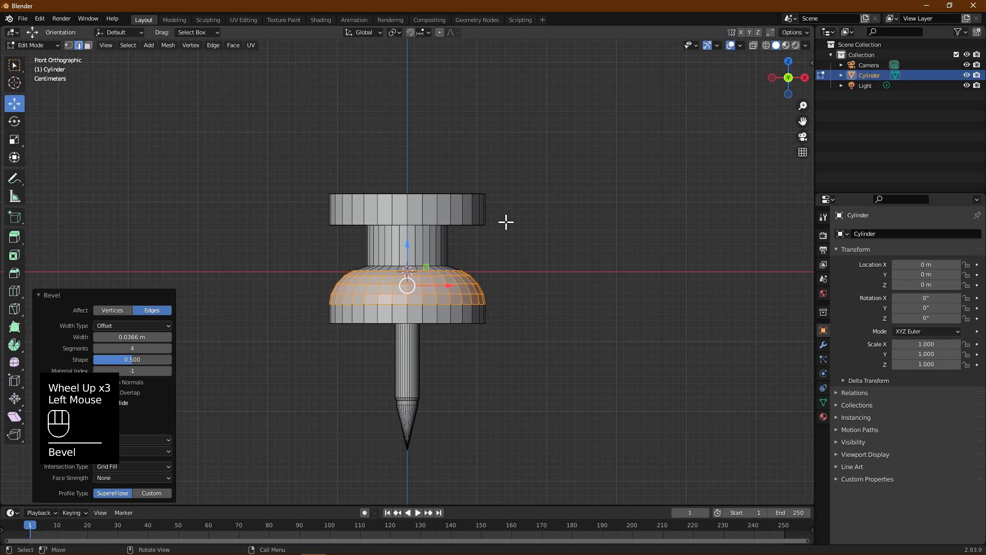
Step: Bevel the top rim edge loop of the upper disc with 3 segments and a width of about 0.007 m
{"action": "left_click", "coordinate": [447, 203]}
{"action": "left_click", "coordinate": [443, 196], "text": "alt"}
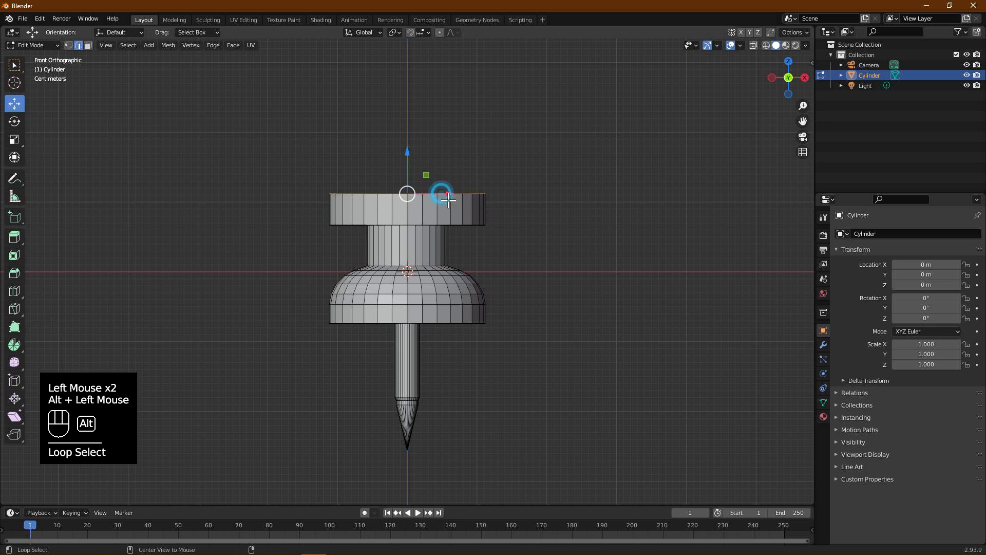
{"action": "key", "text": "ctrl+b"}
{"action": "scroll", "coordinate": [468, 205], "scroll_direction": "down", "scroll_amount": 1}
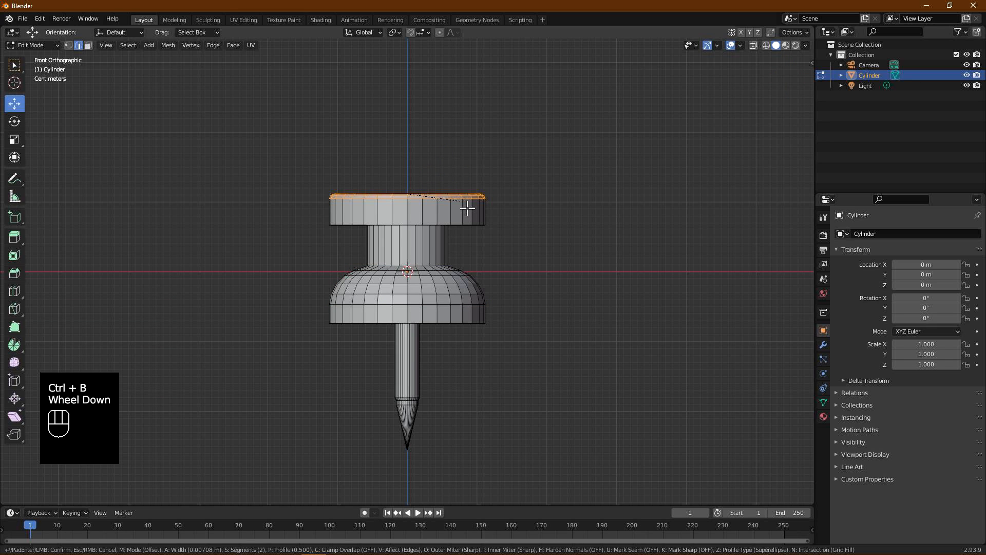
{"action": "scroll", "coordinate": [469, 208], "scroll_direction": "up", "scroll_amount": 1}
{"action": "left_click", "coordinate": [468, 207]}
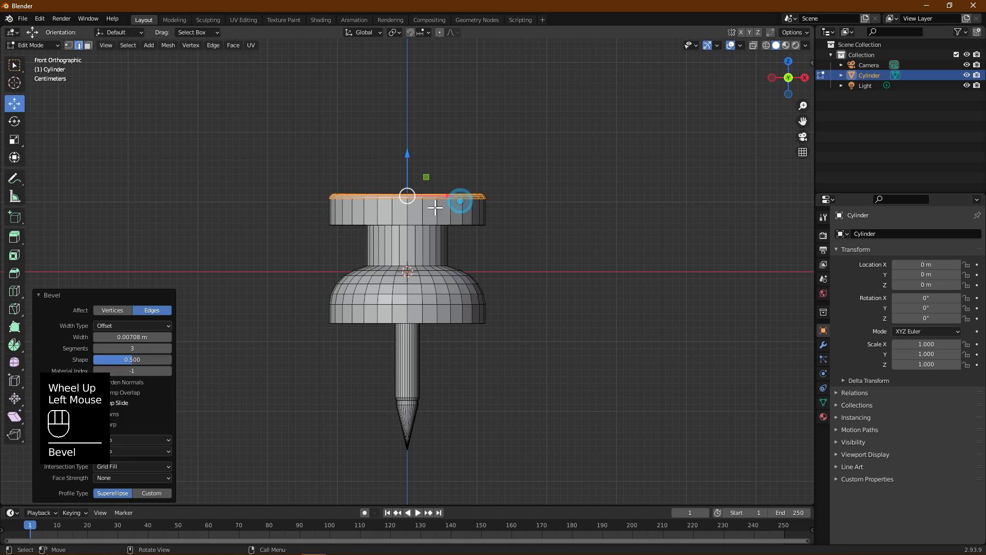
Step: Scale the edge loop where the neck meets the upper disc to about 0.8, tapering the neck upward
{"action": "scroll", "coordinate": [447, 205], "scroll_direction": "up", "scroll_amount": 2}
{"action": "middle_click_drag", "start_coordinate": [440, 205], "coordinate": [424, 220]}
{"action": "scroll", "coordinate": [431, 201], "scroll_direction": "down", "scroll_amount": 2}
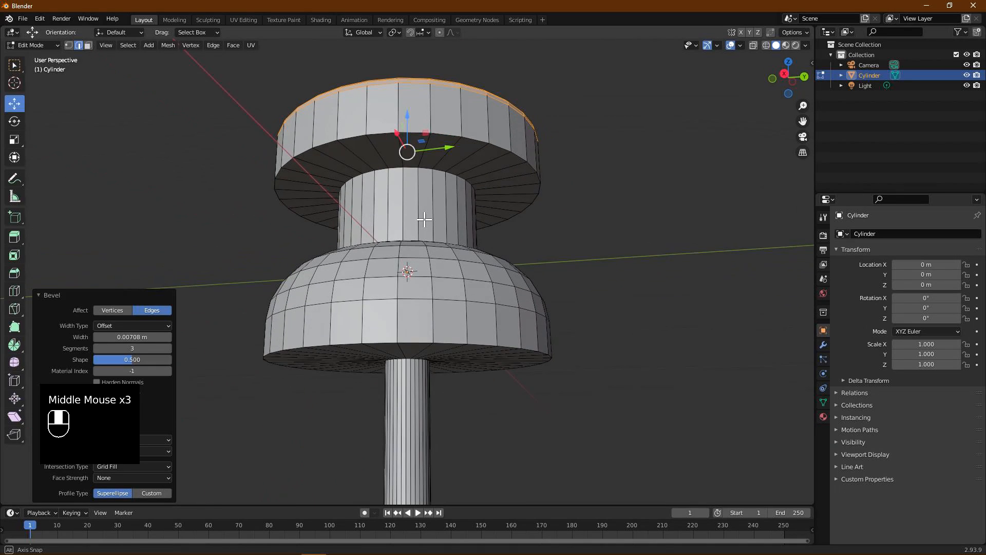
{"action": "left_click", "coordinate": [425, 174]}
{"action": "left_click", "coordinate": [426, 173]}
{"action": "left_click", "coordinate": [435, 175], "text": "alt"}
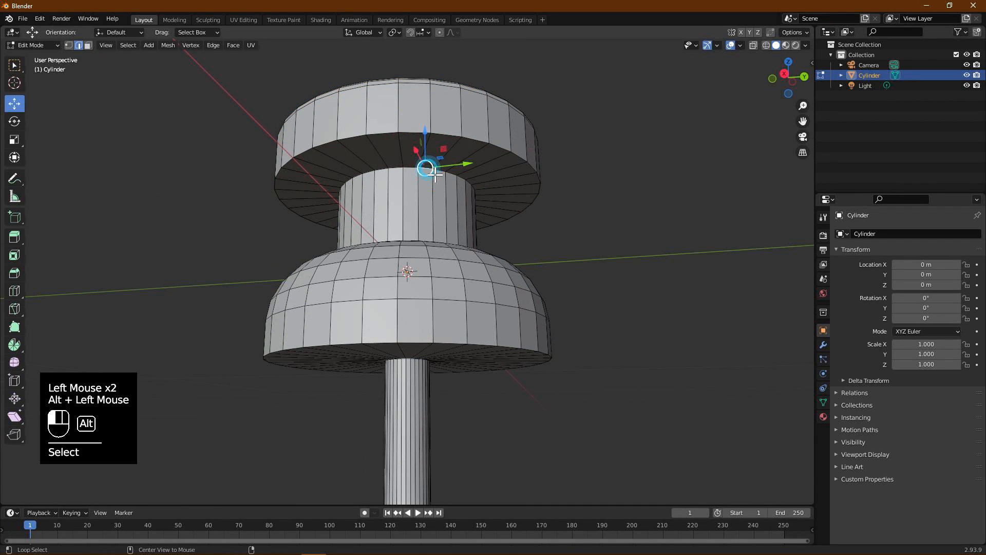
{"action": "left_click", "coordinate": [14, 140]}
{"action": "left_click_drag", "start_coordinate": [451, 218], "coordinate": [446, 215]}
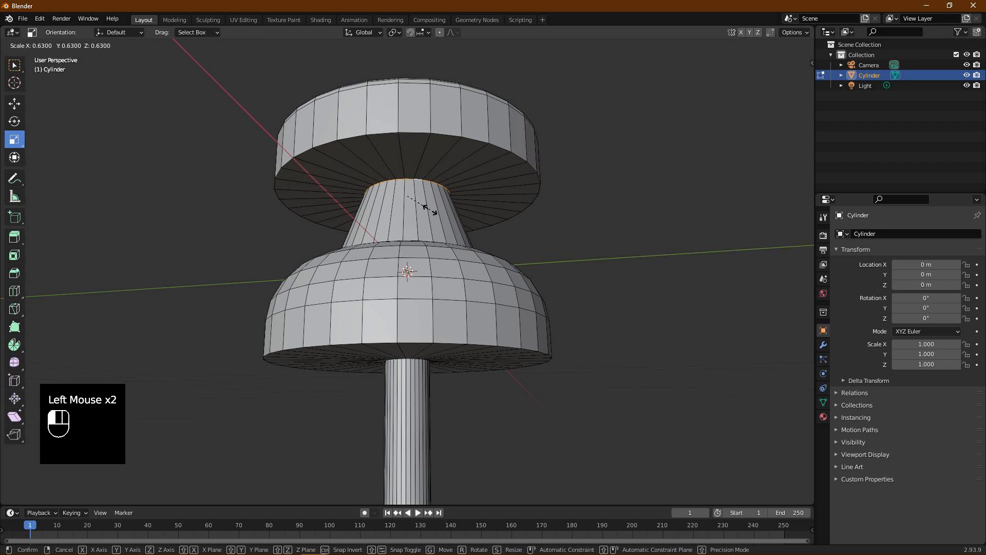
{"action": "left_click_drag", "start_coordinate": [434, 210], "coordinate": [444, 211]}
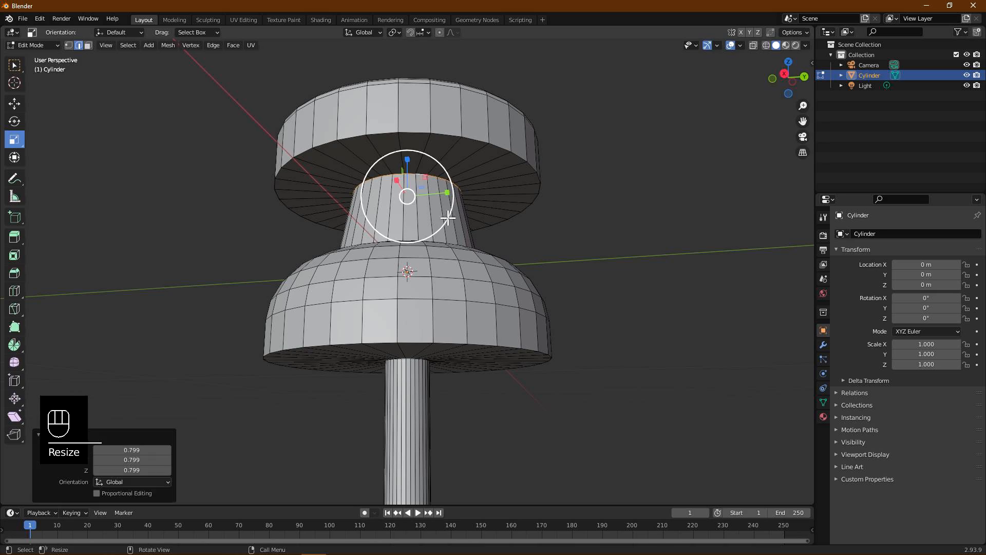
{"action": "left_click", "coordinate": [608, 226]}
Step: In front view with X-ray on, select the entire upper disc and scale it down until it is narrower than the lower disc
{"action": "middle_click_drag", "start_coordinate": [608, 226], "coordinate": [549, 255]}
{"action": "key", "text": "KP_1"}
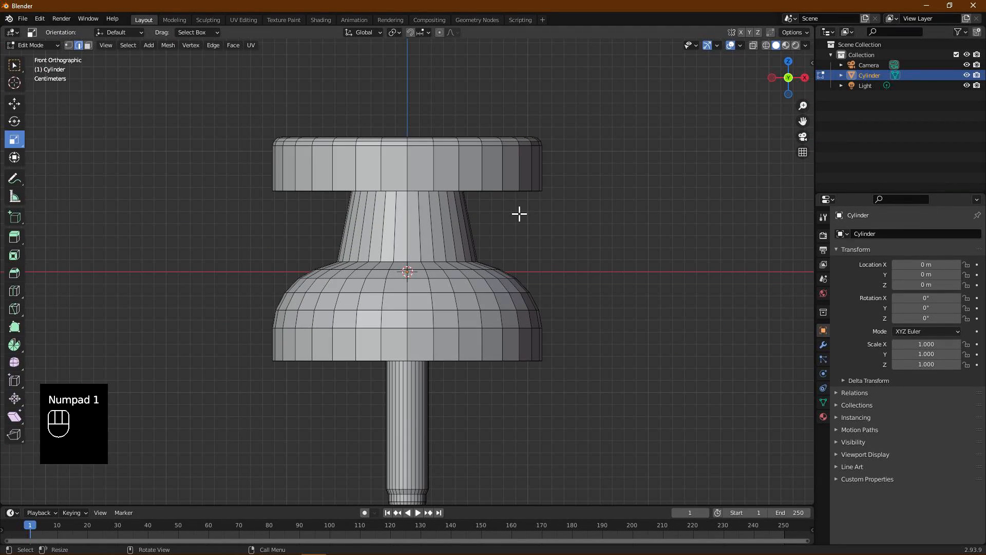
{"action": "key", "text": "alt+z"}
{"action": "left_click_drag", "start_coordinate": [174, 90], "coordinate": [634, 219]}
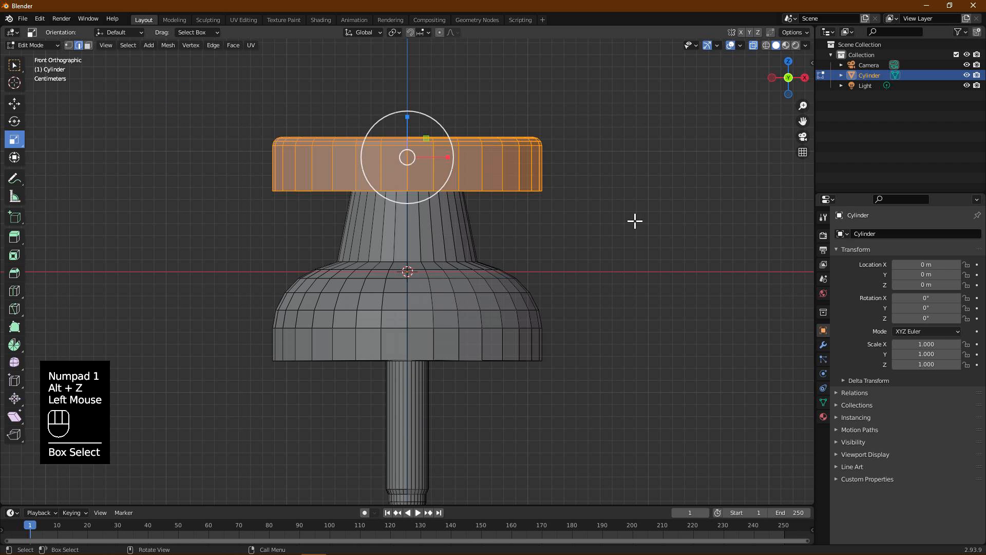
{"action": "mouse_move", "coordinate": [448, 179]}
{"action": "left_mouse_down"}
{"action": "mouse_move", "coordinate": [440, 167]}
{"action": "mouse_move", "coordinate": [435, 177]}
{"action": "left_mouse_up"}
{"action": "left_click", "coordinate": [544, 229]}
{"action": "mouse_move", "coordinate": [574, 199]}
{"action": "middle_mouse_down"}
{"action": "mouse_move", "coordinate": [559, 227]}
{"action": "mouse_move", "coordinate": [489, 244]}
{"action": "mouse_move", "coordinate": [634, 259]}
{"action": "mouse_move", "coordinate": [627, 242]}
{"action": "middle_mouse_up"}
{"action": "key", "text": "alt+z"}
{"action": "scroll", "coordinate": [549, 340], "scroll_direction": "down", "scroll_amount": 1}
{"action": "middle_click_drag", "start_coordinate": [549, 340], "coordinate": [535, 377]}
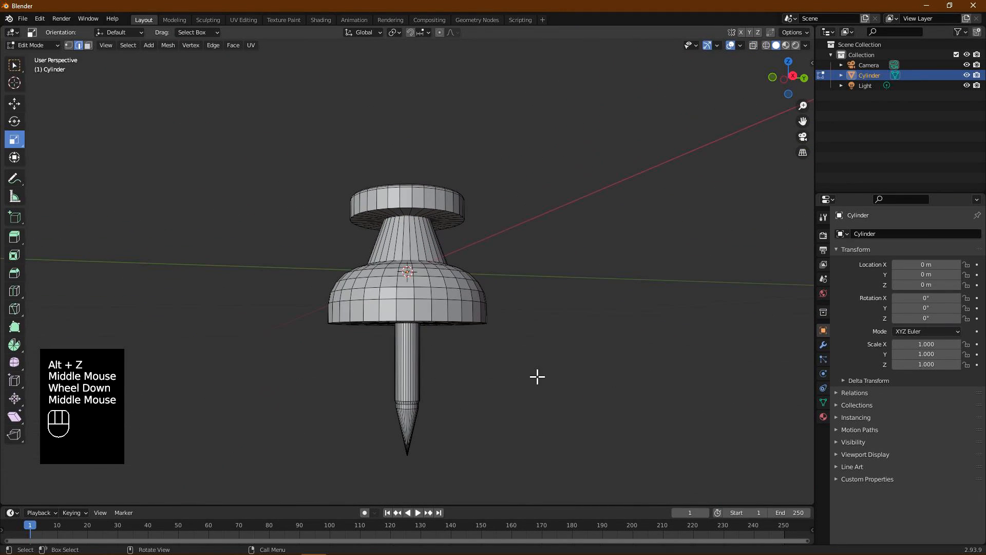
Step: Give the object the existing material, rename it Body, and set a fully saturated red base color and a roughness of about 0.157
{"action": "left_click", "coordinate": [824, 416]}
{"action": "left_click", "coordinate": [857, 278]}
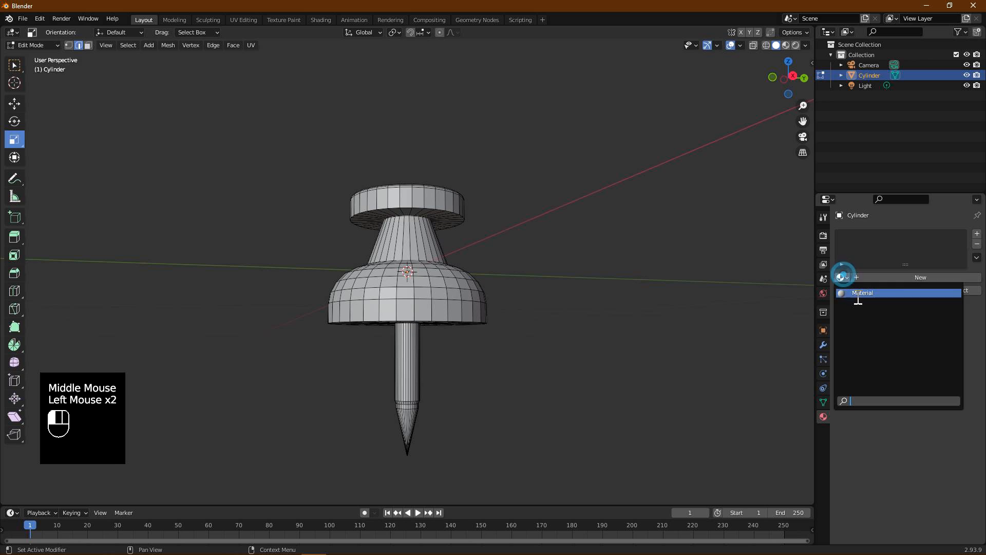
{"action": "type", "text": "Body"}
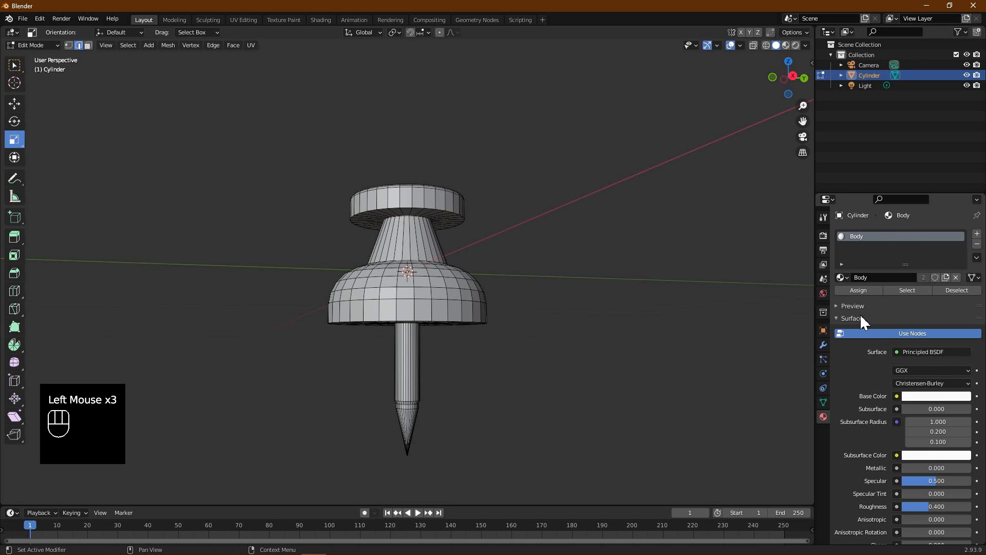
{"action": "left_click", "coordinate": [926, 398]}
{"action": "left_click_drag", "start_coordinate": [916, 282], "coordinate": [916, 323]}
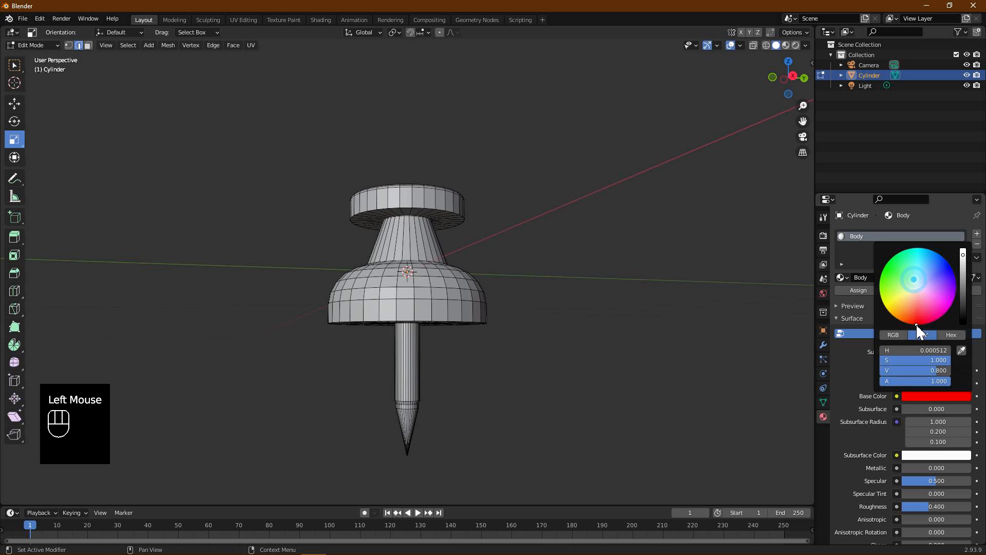
{"action": "double_click", "coordinate": [924, 519]}
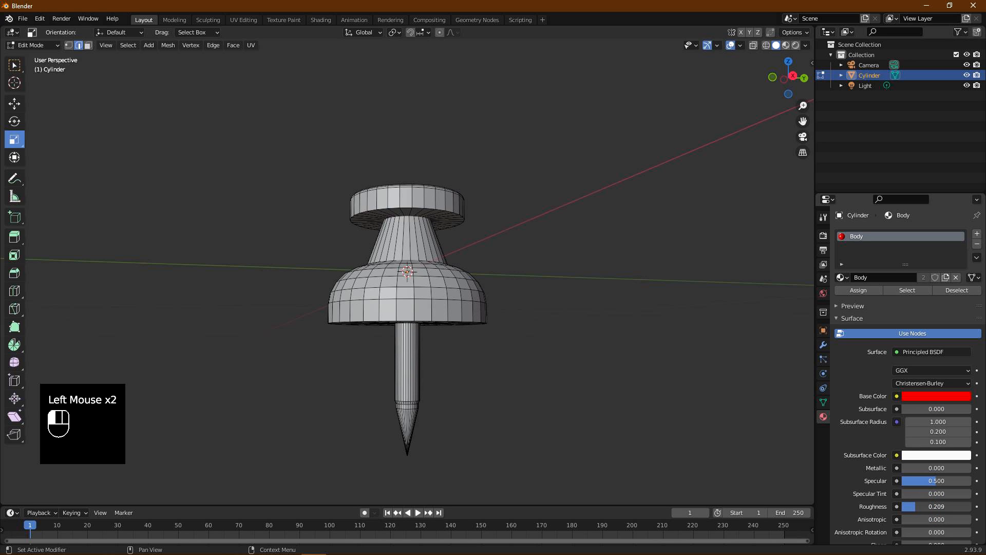
Step: With X-ray on, select the whole metal shaft below the lower disc, including its pointed tip
{"action": "middle_click_drag", "start_coordinate": [612, 348], "coordinate": [563, 389]}
{"action": "key", "text": "alt+z"}
{"action": "left_click_drag", "start_coordinate": [508, 469], "coordinate": [361, 355]}
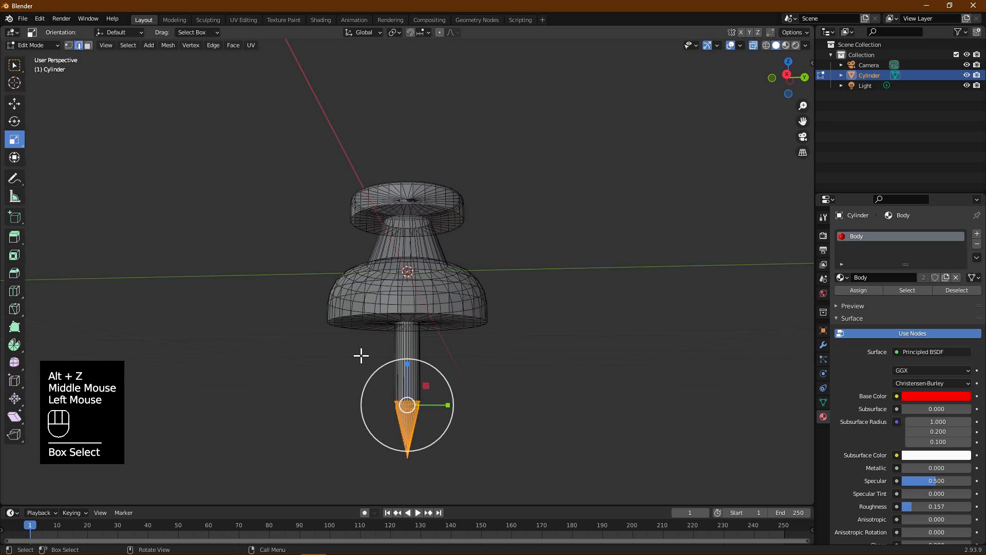
{"action": "left_click_drag", "start_coordinate": [516, 453], "coordinate": [371, 329], "text": "shift"}
{"action": "left_click", "coordinate": [507, 405]}
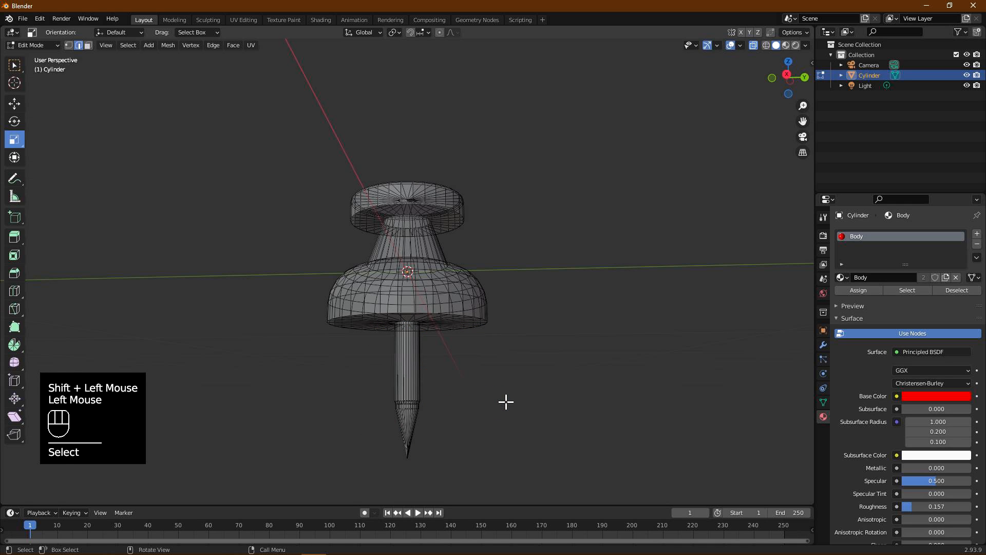
{"action": "key", "text": "KP_1"}
{"action": "left_click_drag", "start_coordinate": [476, 475], "coordinate": [341, 337]}
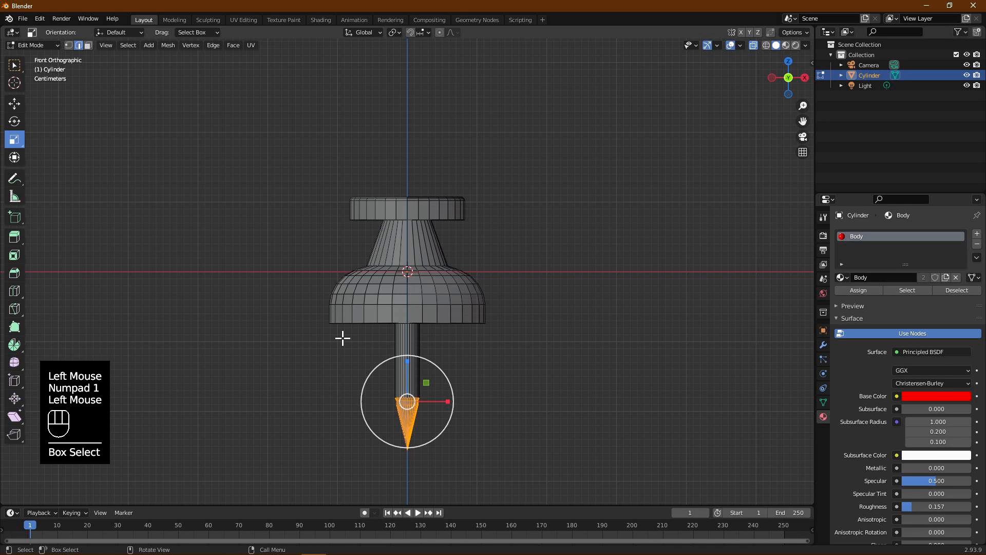
{"action": "key", "text": "ctrl+KP_Add"}
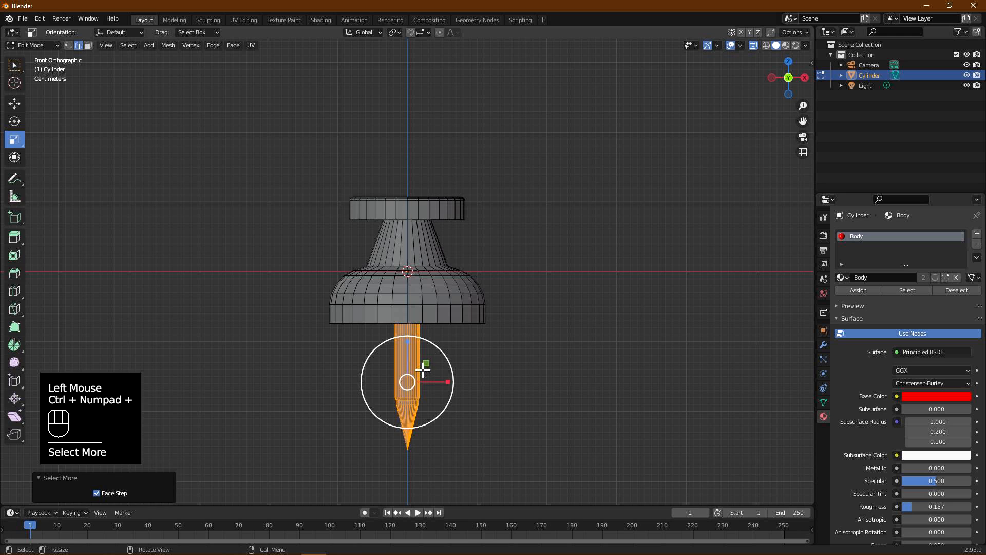
{"action": "middle_click_drag", "start_coordinate": [548, 391], "coordinate": [453, 343]}
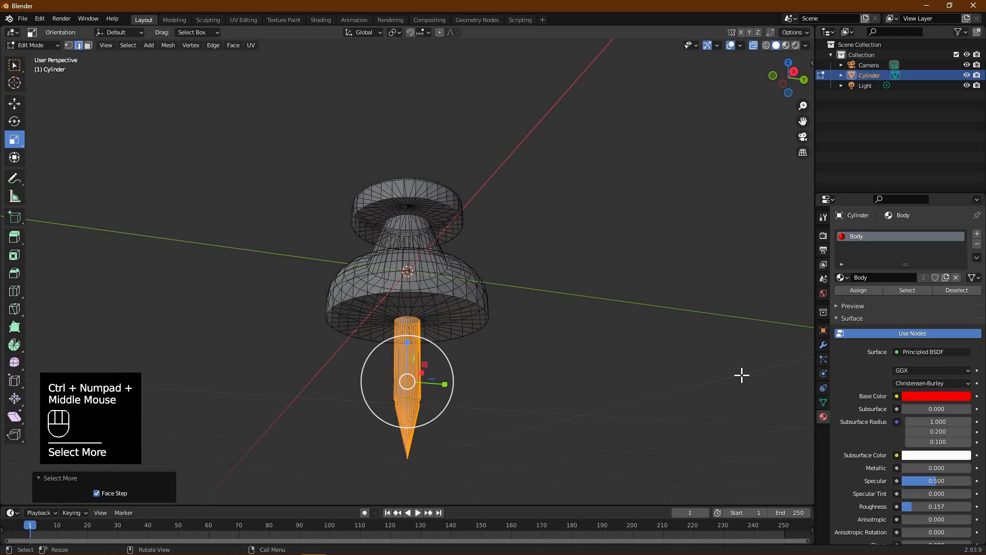
Step: Add a second material slot with a new material named Pin
{"action": "left_click", "coordinate": [977, 233]}
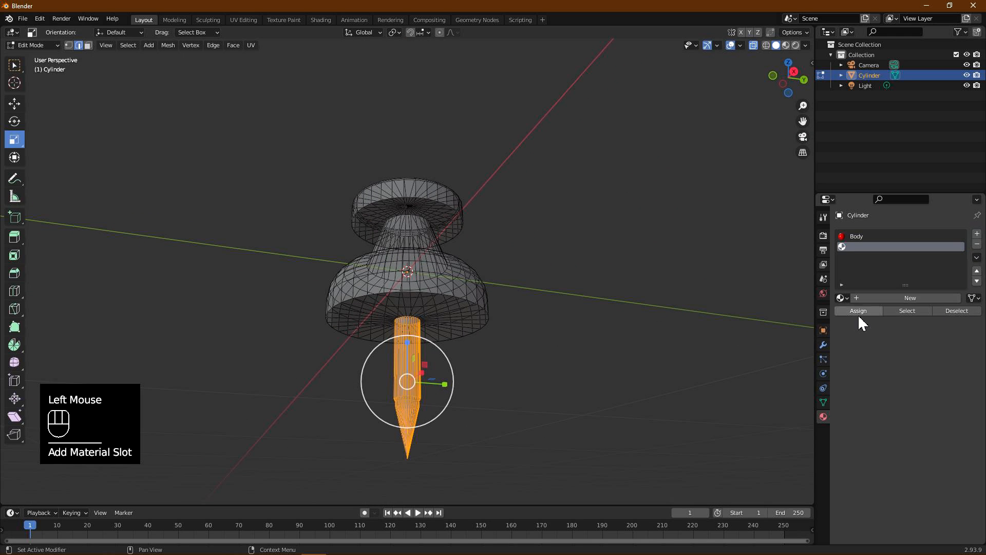
{"action": "left_click", "coordinate": [882, 297]}
{"action": "type", "text": "Pin"}
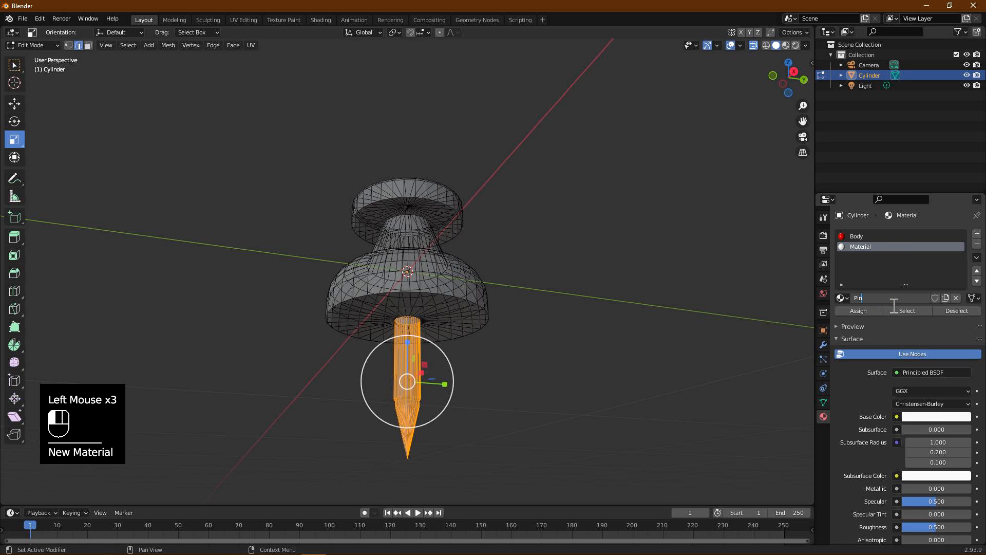
{"action": "key", "text": "Return"}
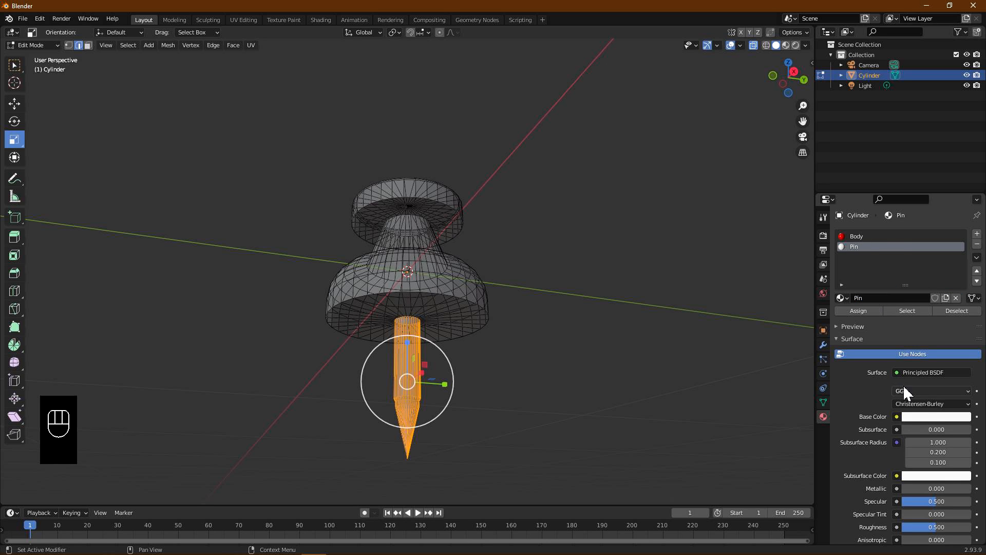
Step: Set the Pin material's Metallic to 1.0 and Roughness to about 0.132, and assign it to the selected shaft faces
{"action": "left_click_drag", "start_coordinate": [914, 488], "coordinate": [959, 488]}
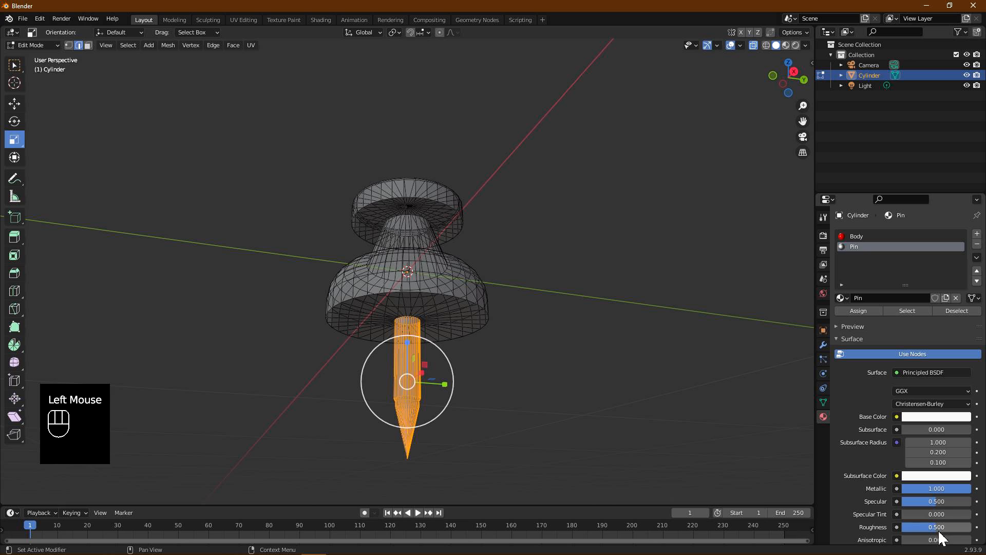
{"action": "left_click_drag", "start_coordinate": [938, 527], "coordinate": [911, 527]}
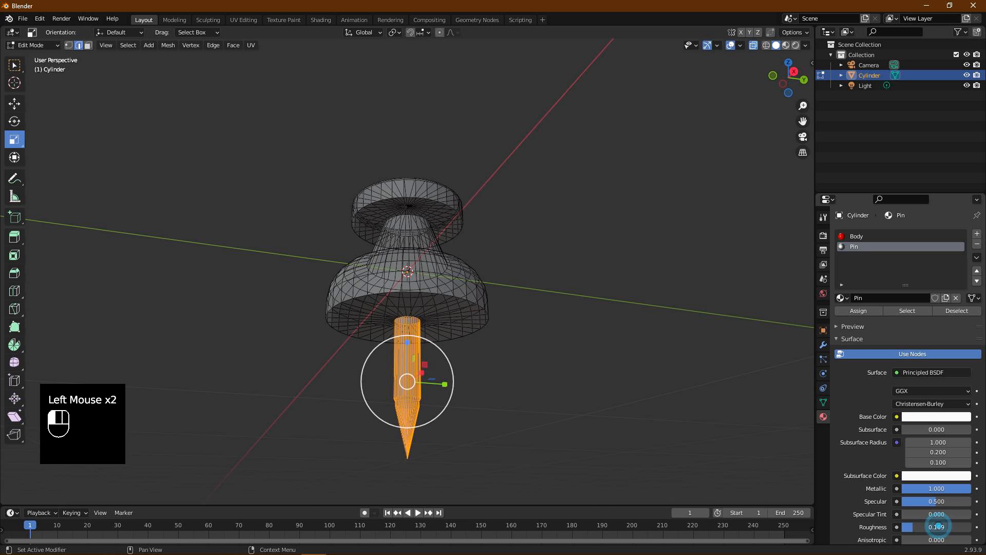
{"action": "left_click", "coordinate": [859, 312]}
{"action": "mouse_move", "coordinate": [546, 282]}
{"action": "middle_mouse_down"}
{"action": "mouse_move", "coordinate": [537, 299]}
{"action": "mouse_move", "coordinate": [525, 263]}
{"action": "mouse_move", "coordinate": [596, 284]}
{"action": "mouse_move", "coordinate": [530, 267]}
{"action": "middle_mouse_up"}
{"action": "key", "text": "alt+z"}
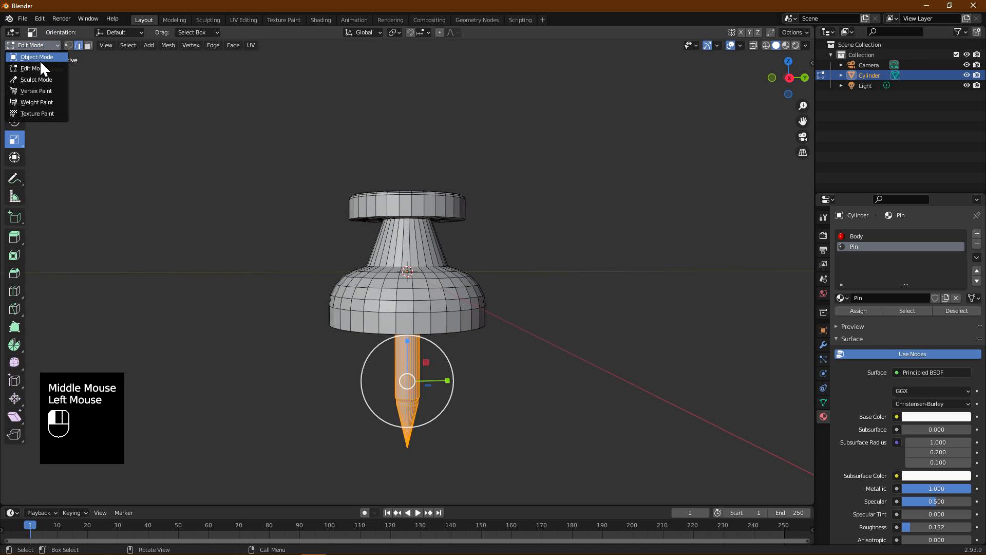
Step: Return to Object Mode and shade the push pin smooth
{"action": "left_click", "coordinate": [41, 58]}
{"action": "middle_click_drag", "start_coordinate": [506, 254], "coordinate": [445, 194]}
{"action": "right_click", "coordinate": [419, 220]}
{"action": "left_click", "coordinate": [419, 220]}
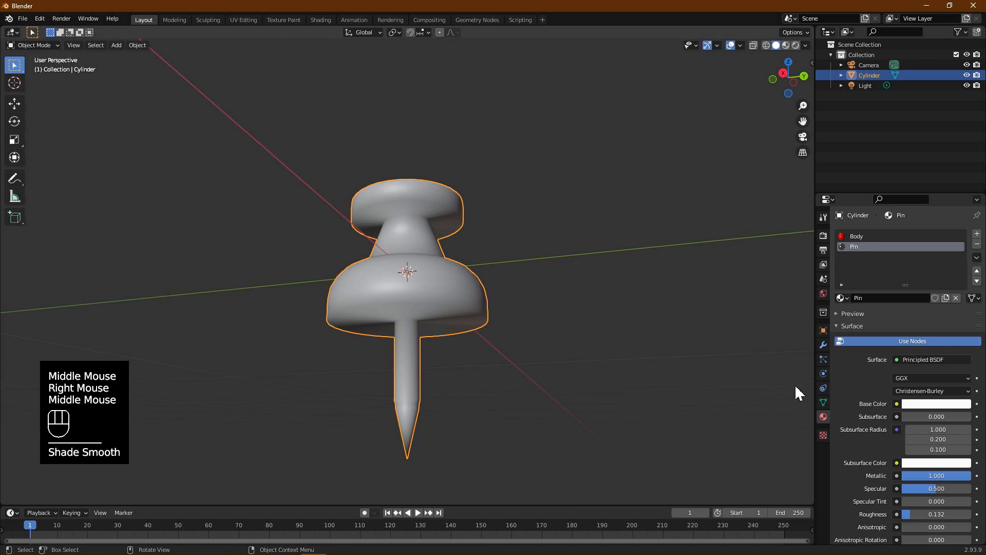
Step: Enable Auto Smooth at 30° for the mesh normals and switch the viewport to Material Preview shading
{"action": "left_click", "coordinate": [823, 402]}
{"action": "left_click", "coordinate": [847, 410]}
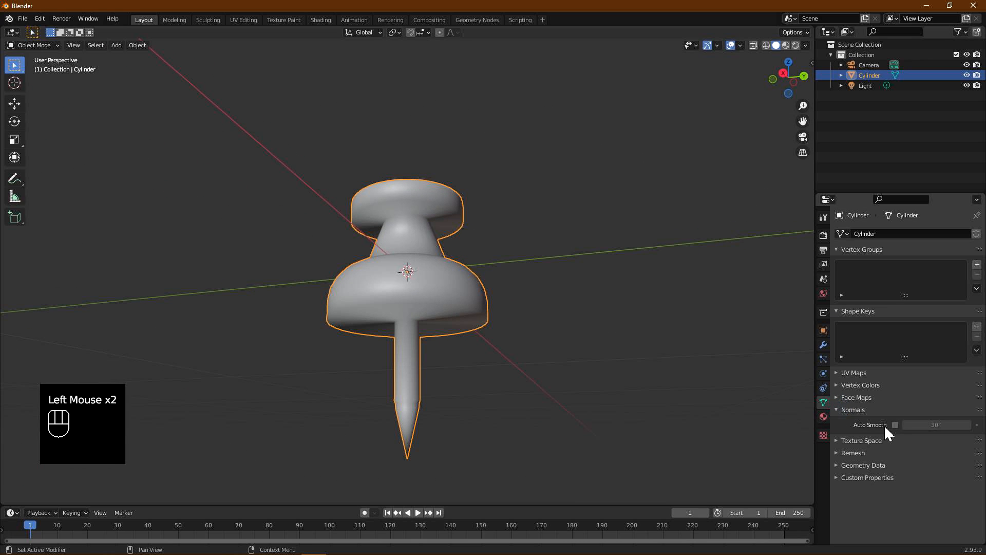
{"action": "left_click", "coordinate": [895, 425]}
{"action": "mouse_move", "coordinate": [615, 387]}
{"action": "middle_mouse_down"}
{"action": "mouse_move", "coordinate": [494, 302]}
{"action": "mouse_move", "coordinate": [501, 329]}
{"action": "middle_mouse_up"}
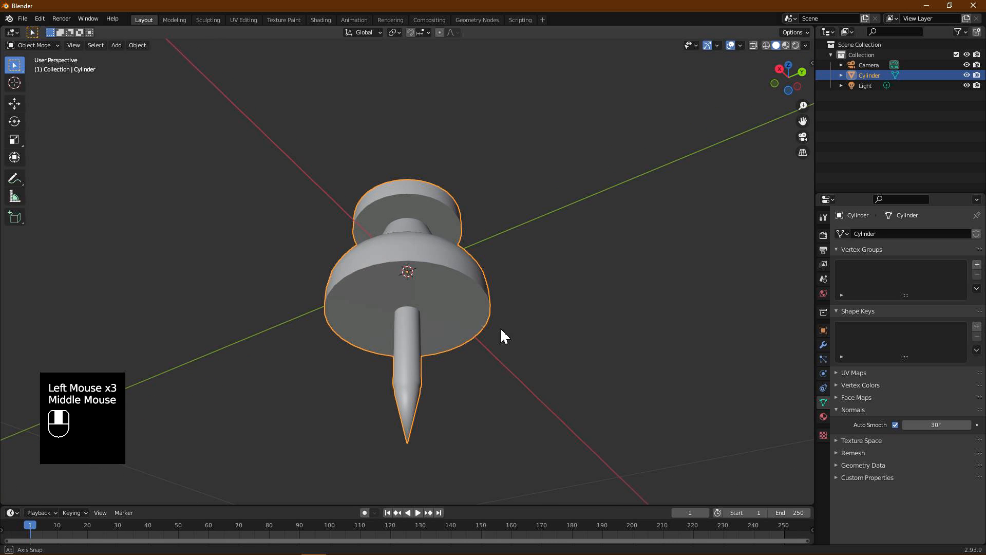
{"action": "left_click", "coordinate": [784, 46]}
{"action": "mouse_move", "coordinate": [489, 239]}
{"action": "middle_mouse_down"}
{"action": "mouse_move", "coordinate": [473, 286]}
{"action": "mouse_move", "coordinate": [442, 219]}
{"action": "mouse_move", "coordinate": [413, 301]}
{"action": "mouse_move", "coordinate": [370, 247]}
{"action": "mouse_move", "coordinate": [385, 193]}
{"action": "mouse_move", "coordinate": [406, 172]}
{"action": "mouse_move", "coordinate": [395, 165]}
{"action": "middle_mouse_up"}
Step: In Edit Mode with vertex selection, move the centre vertex of the upper disc's top face up about 0.013 m along Z
{"action": "left_click", "coordinate": [41, 45]}
{"action": "left_click", "coordinate": [43, 68]}
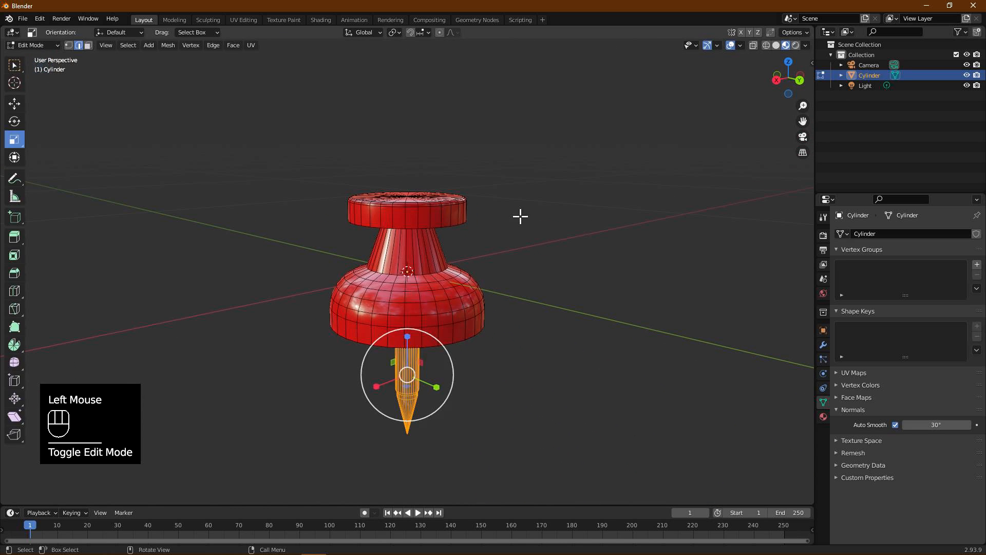
{"action": "middle_click_drag", "start_coordinate": [519, 216], "coordinate": [502, 272]}
{"action": "scroll", "coordinate": [460, 242], "scroll_direction": "up", "scroll_amount": 2}
{"action": "left_click", "coordinate": [442, 171]}
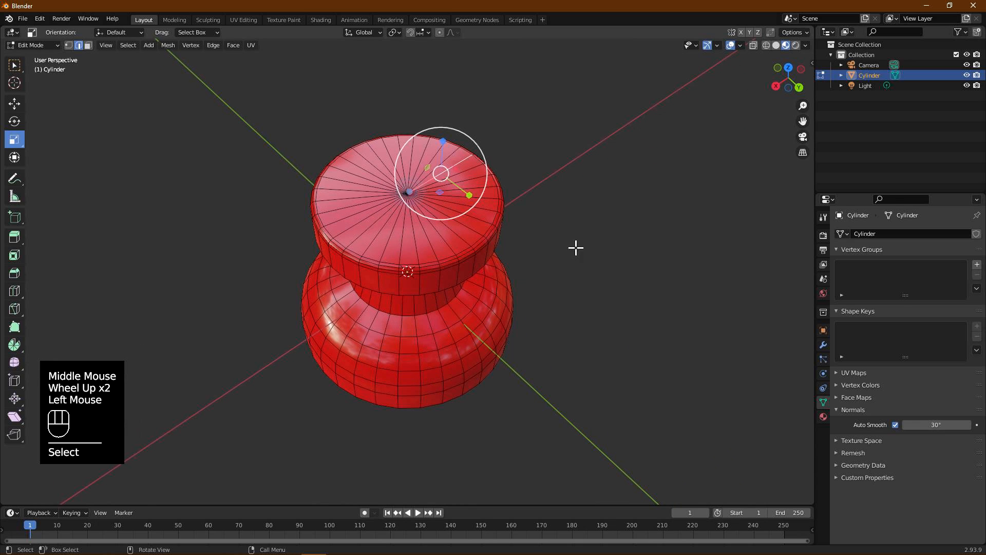
{"action": "left_click", "coordinate": [13, 104]}
{"action": "middle_click_drag", "start_coordinate": [744, 338], "coordinate": [597, 242]}
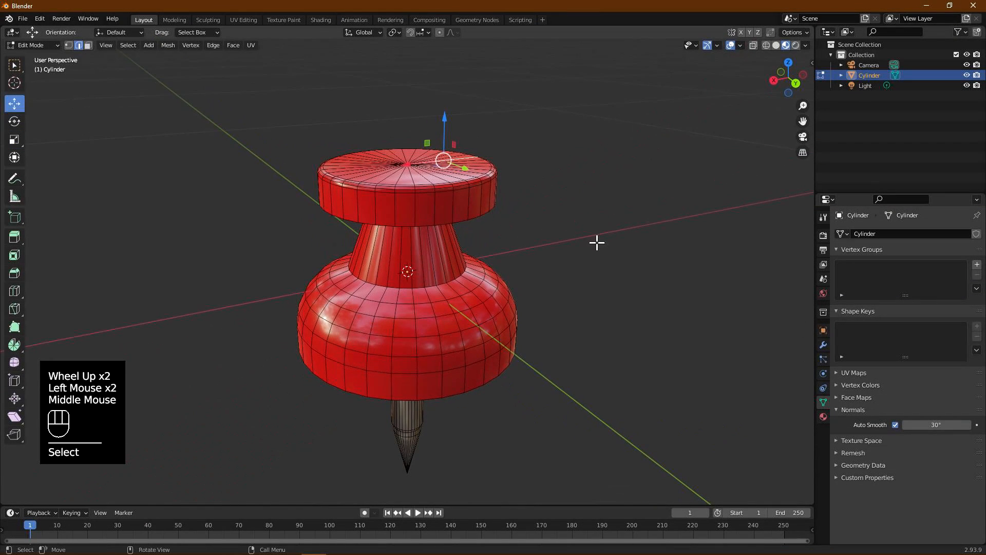
{"action": "left_click", "coordinate": [68, 45]}
{"action": "left_click", "coordinate": [407, 164]}
{"action": "left_click_drag", "start_coordinate": [416, 139], "coordinate": [418, 126]}
{"action": "middle_click_drag", "start_coordinate": [368, 138], "coordinate": [596, 172]}
Step: Check the shading of the raised top in Object Mode and go back to Edit Mode
{"action": "left_click", "coordinate": [31, 46]}
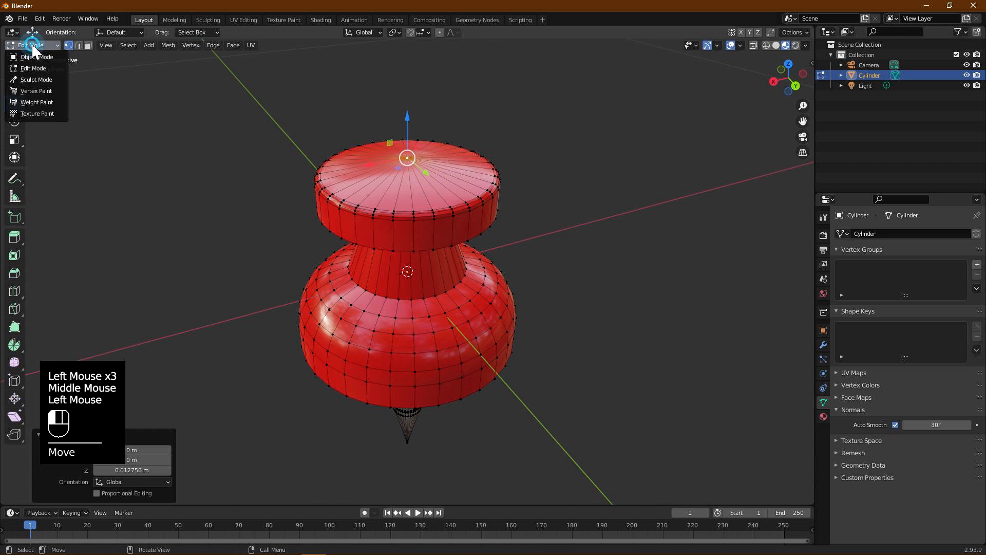
{"action": "left_click", "coordinate": [34, 56]}
{"action": "middle_click_drag", "start_coordinate": [539, 244], "coordinate": [496, 216]}
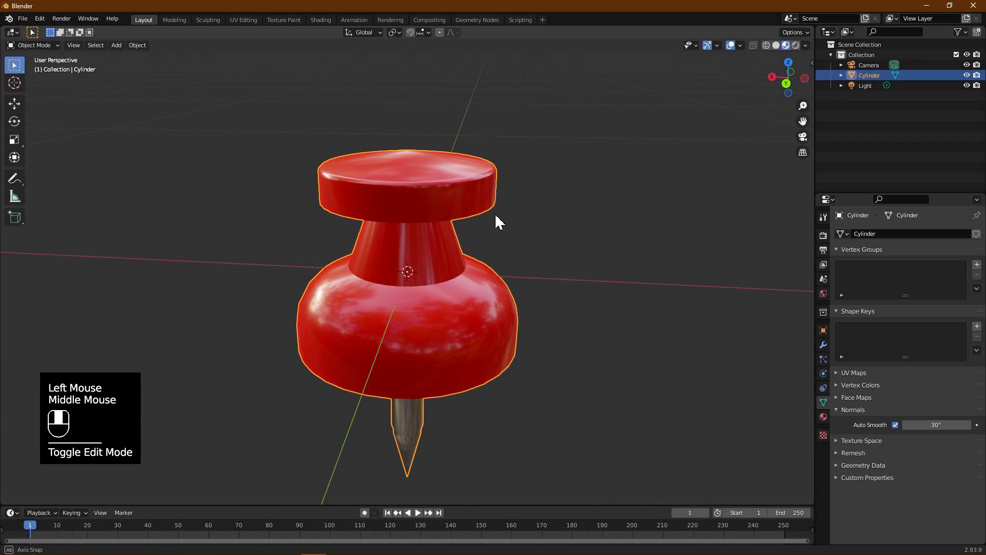
{"action": "left_click", "coordinate": [44, 47]}
{"action": "left_click", "coordinate": [39, 58]}
Step: Bevel the top's centre vertex with 1 segment and a width of about 0.053 m, forming a circular inner face
{"action": "middle_click_drag", "start_coordinate": [155, 115], "coordinate": [566, 214]}
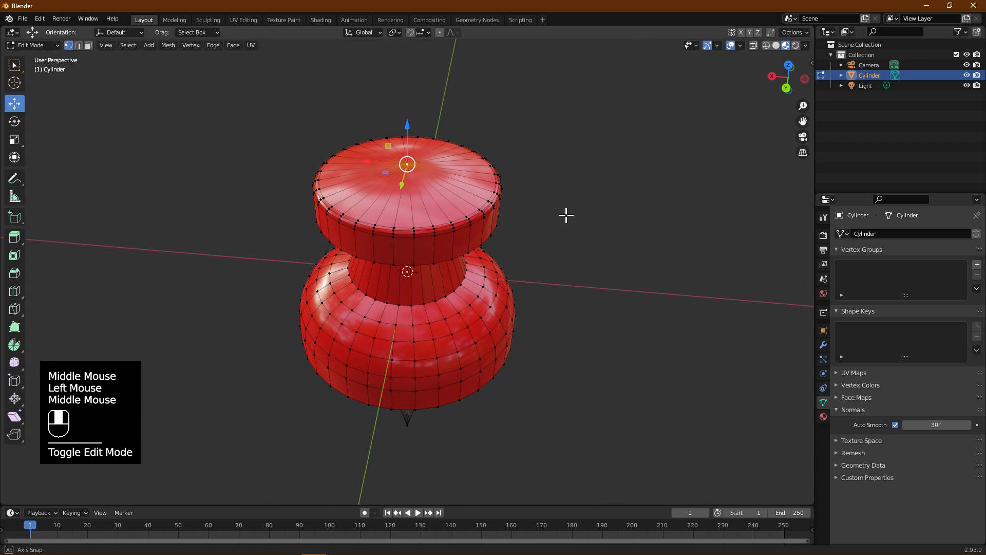
{"action": "key", "text": "ctrl+shift+b"}
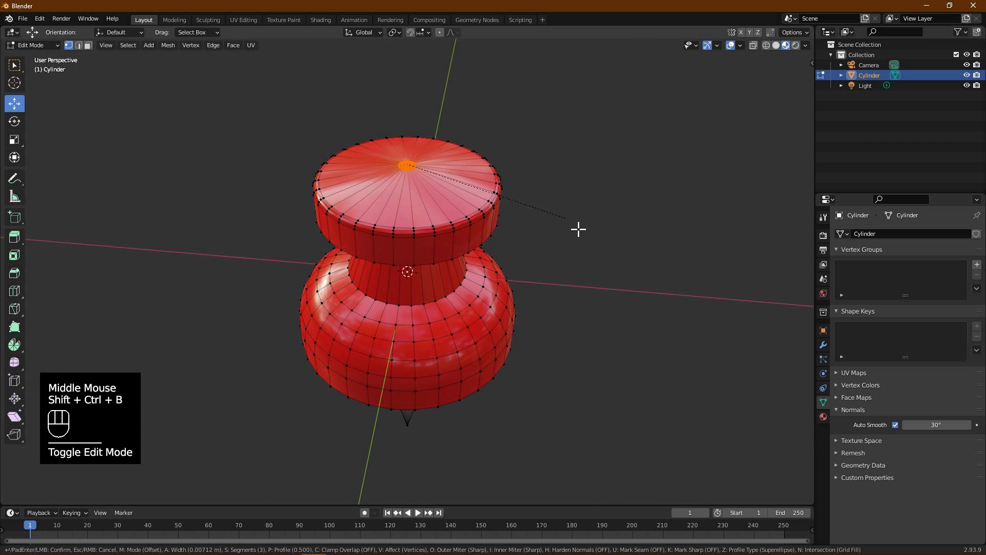
{"action": "scroll", "coordinate": [618, 246], "scroll_direction": "up", "scroll_amount": 2}
{"action": "scroll", "coordinate": [618, 246], "scroll_direction": "down", "scroll_amount": 2}
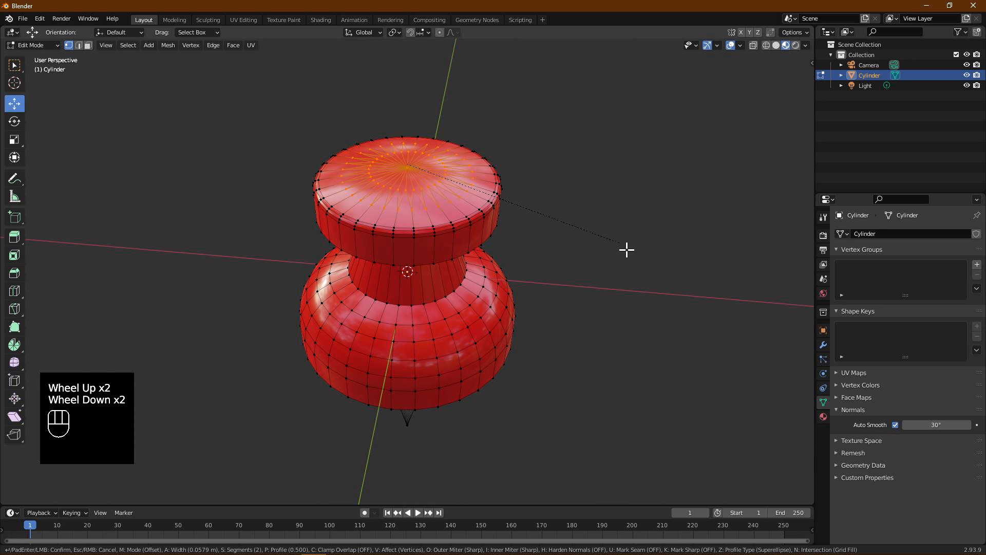
{"action": "scroll", "coordinate": [626, 250], "scroll_direction": "down", "scroll_amount": 1}
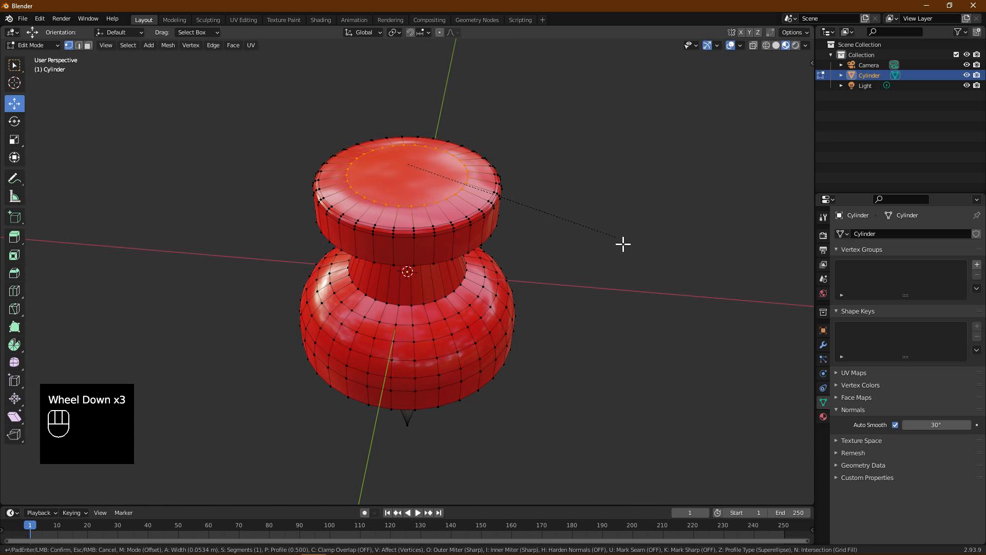
{"action": "left_click", "coordinate": [616, 236]}
Step: Raise the circular inner face of the pin's top slightly along Z, deselect everything and return to Object Mode
{"action": "left_click", "coordinate": [411, 140]}
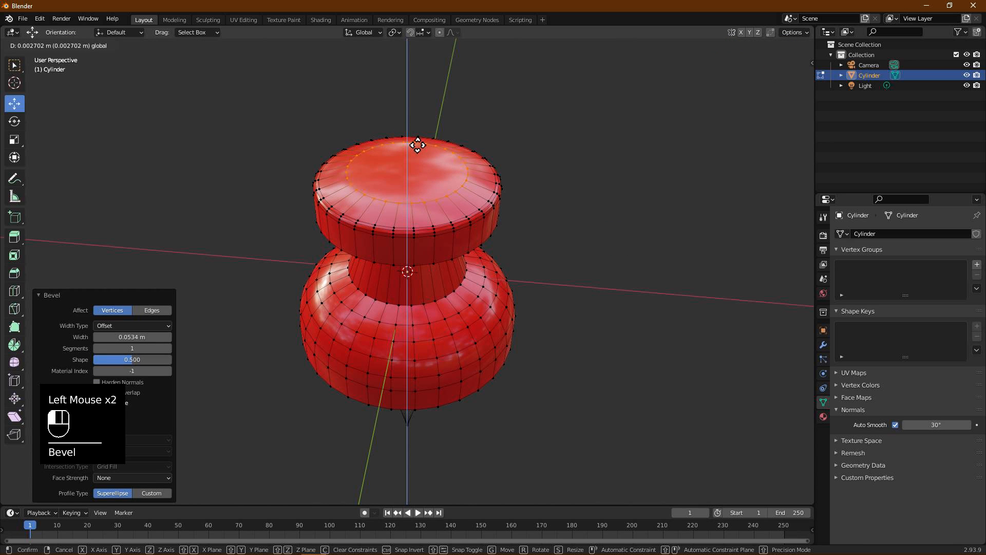
{"action": "left_click", "coordinate": [199, 76]}
{"action": "left_click", "coordinate": [30, 45]}
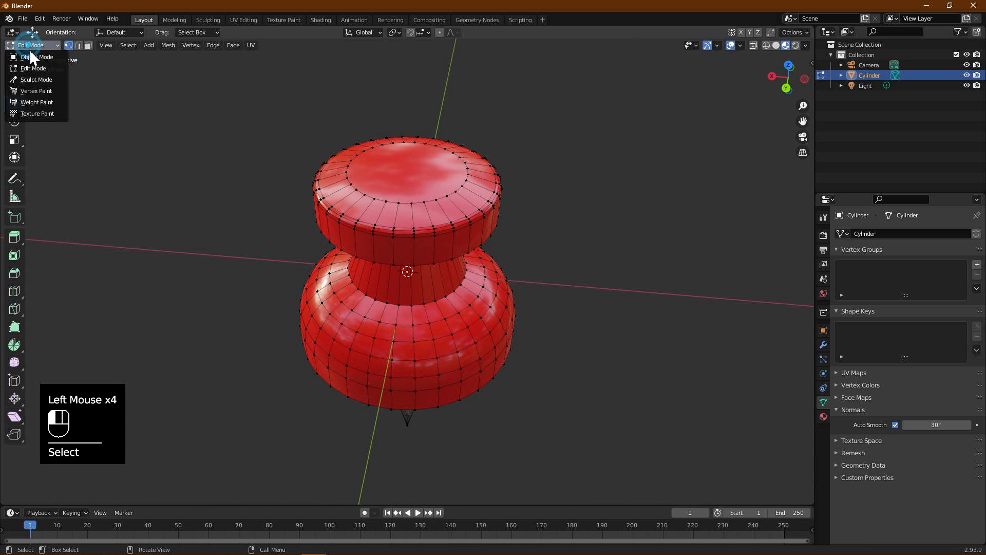
{"action": "left_click", "coordinate": [31, 55]}
{"action": "middle_click_drag", "start_coordinate": [230, 135], "coordinate": [477, 289]}
{"action": "scroll", "coordinate": [472, 252], "scroll_direction": "down", "scroll_amount": 2}
{"action": "scroll", "coordinate": [476, 291], "scroll_direction": "up", "scroll_amount": 1}
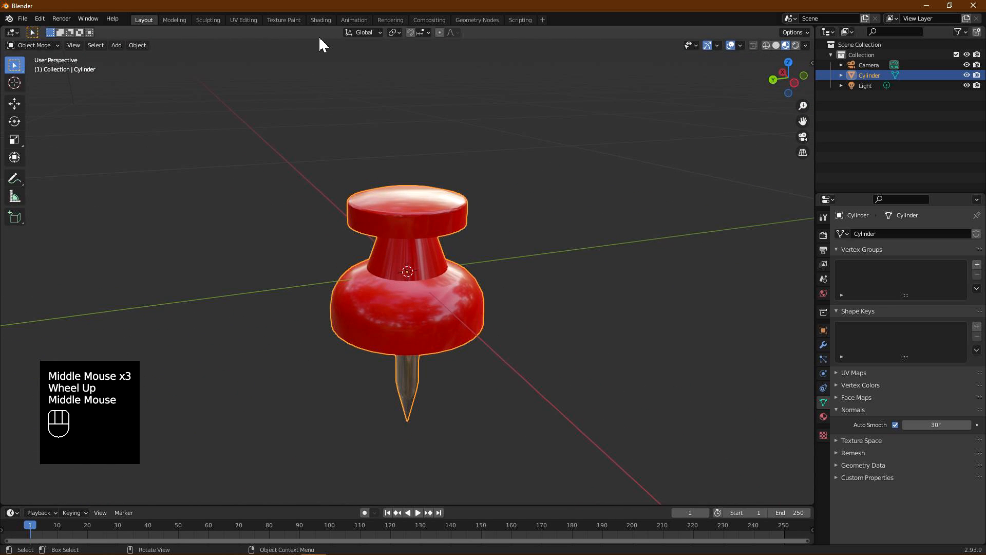
Step: In the Shading workspace, open the nodes of the Body material and add an Object Info node beside the Principled BSDF
{"action": "left_click", "coordinate": [320, 19]}
{"action": "left_click", "coordinate": [410, 328]}
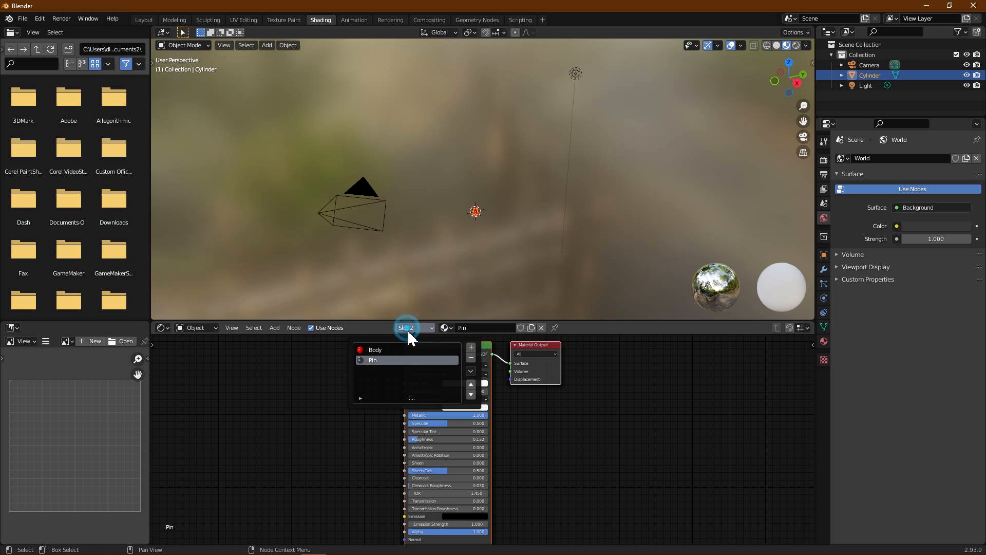
{"action": "left_click", "coordinate": [393, 350]}
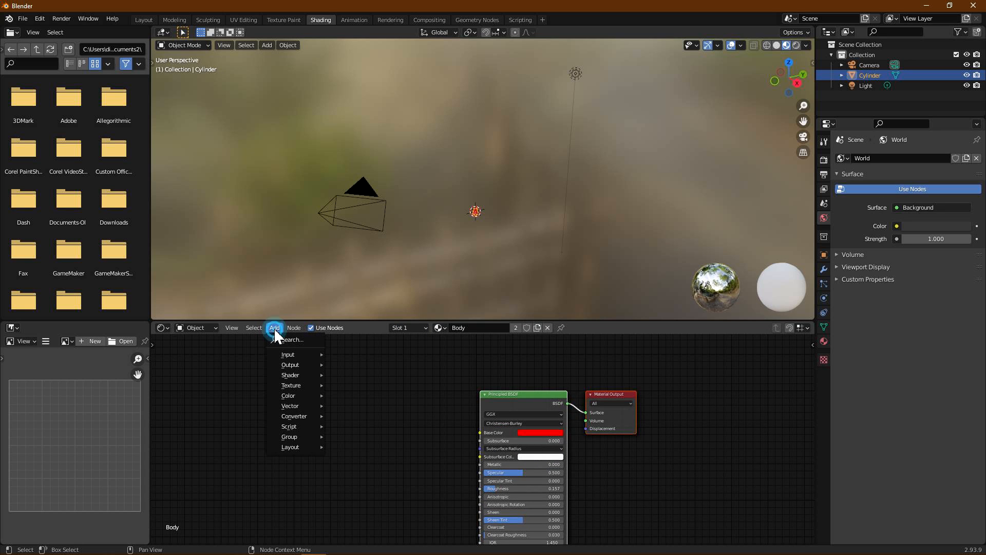
{"action": "mouse_move", "coordinate": [290, 357]}
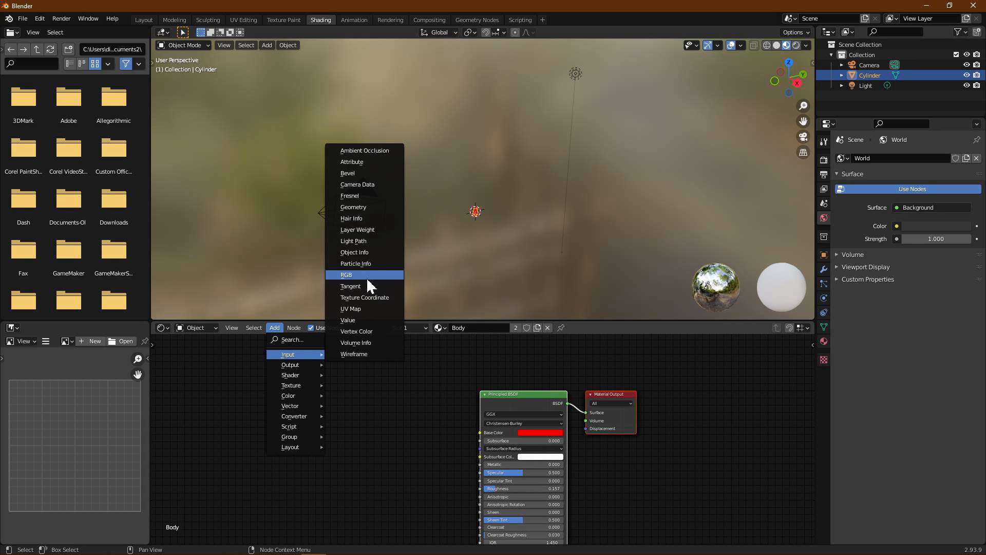
{"action": "left_click", "coordinate": [354, 252]}
{"action": "left_click", "coordinate": [199, 371]}
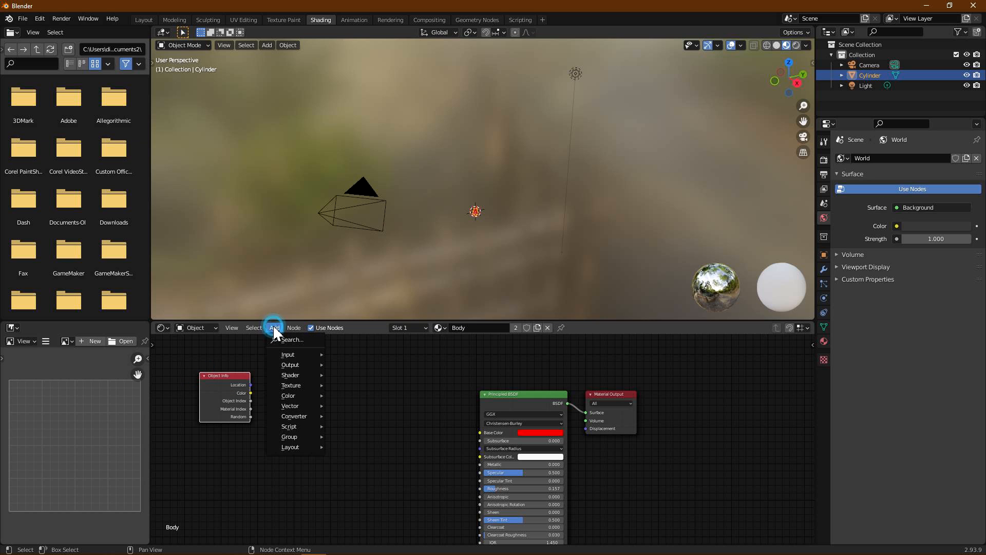
Step: Add a ColorRamp node, linking its Color output to Base Color and the Object Info Random output to its Fac input
{"action": "mouse_move", "coordinate": [307, 416]}
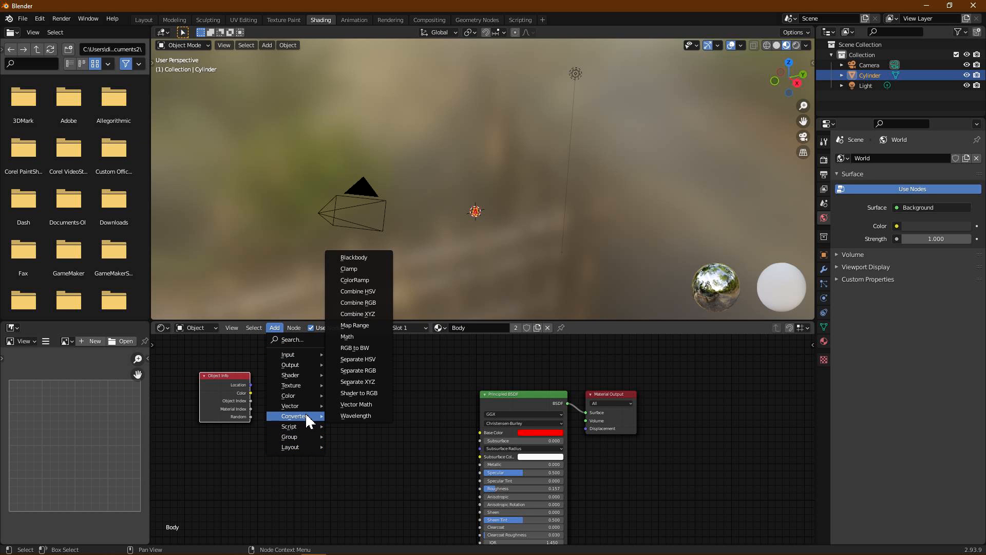
{"action": "left_click", "coordinate": [355, 280]}
{"action": "left_click", "coordinate": [319, 395]}
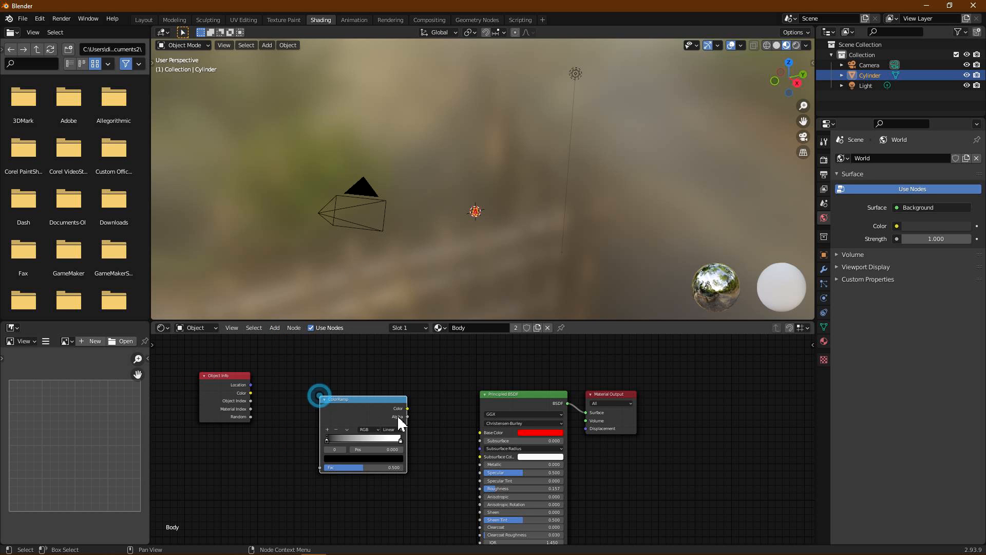
{"action": "left_click_drag", "start_coordinate": [409, 408], "coordinate": [488, 437]}
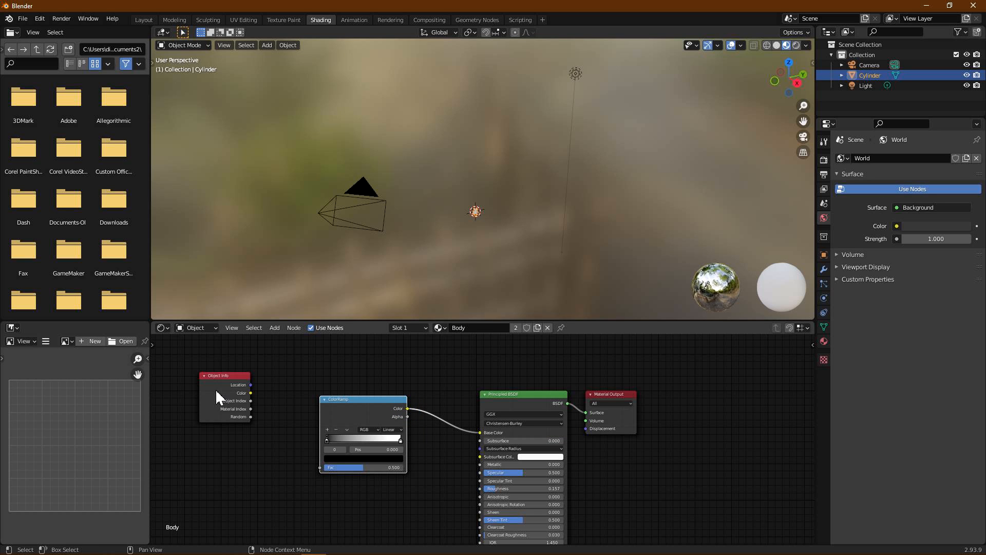
{"action": "left_click_drag", "start_coordinate": [250, 417], "coordinate": [326, 466]}
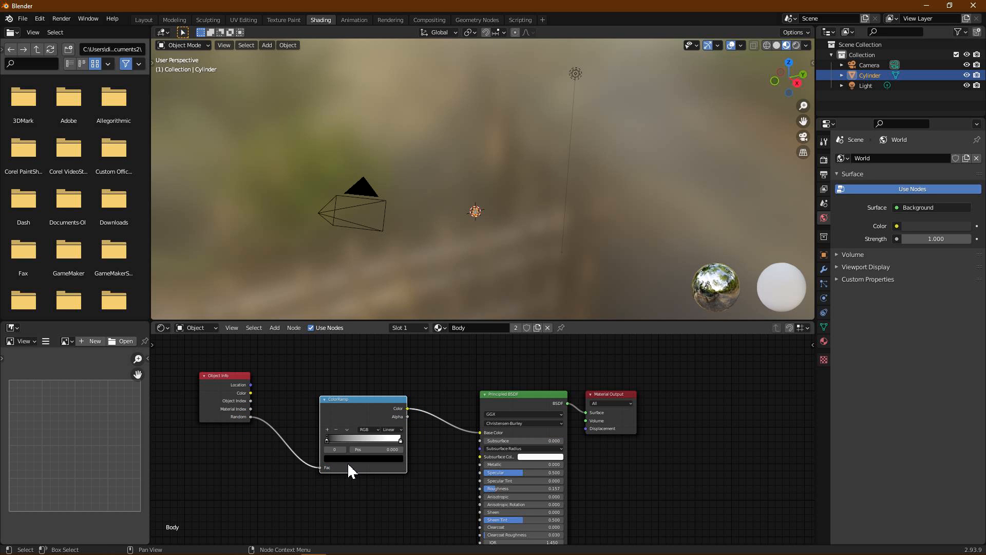
Step: Set the first colour stop of the ColorRamp to red
{"action": "left_click", "coordinate": [350, 458]}
{"action": "left_click_drag", "start_coordinate": [386, 406], "coordinate": [387, 352]}
{"action": "left_click_drag", "start_coordinate": [365, 386], "coordinate": [354, 408]}
{"action": "left_click", "coordinate": [363, 471]}
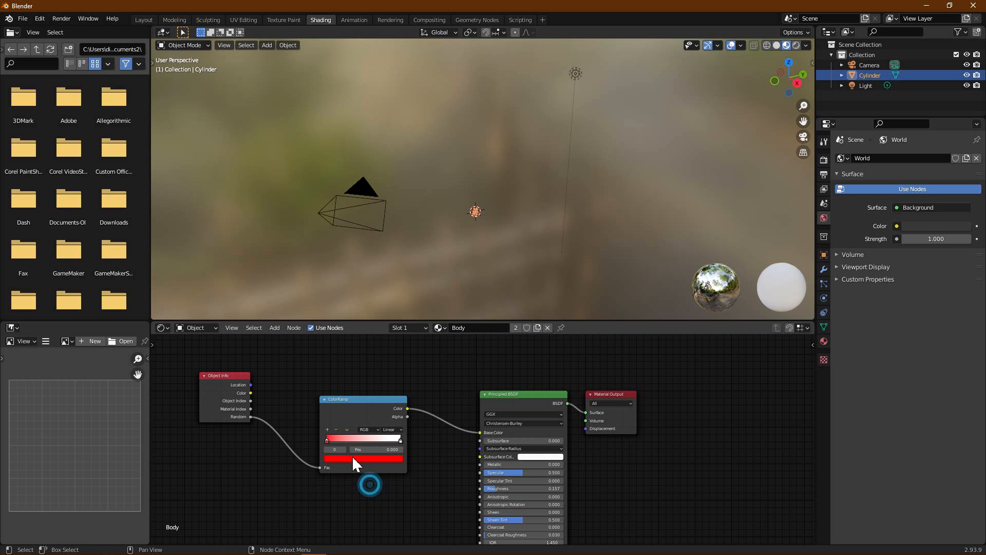
Step: Give the ColorRamp a green stop in the middle and set its last stop at position 1.000 to blue
{"action": "left_click", "coordinate": [354, 458]}
{"action": "left_click_drag", "start_coordinate": [357, 391], "coordinate": [334, 374]}
{"action": "left_click", "coordinate": [400, 440]}
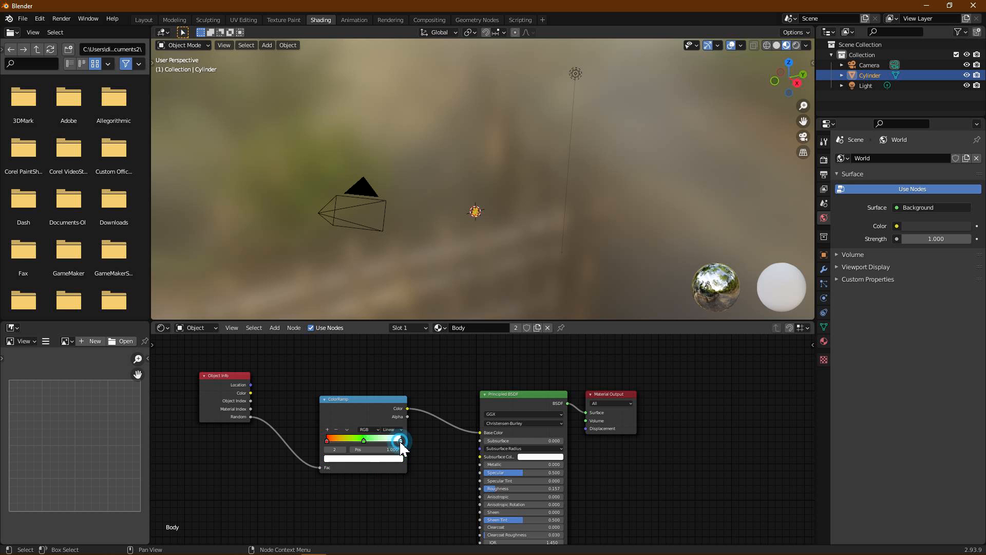
{"action": "left_click", "coordinate": [380, 459]}
{"action": "left_click_drag", "start_coordinate": [371, 409], "coordinate": [379, 369]}
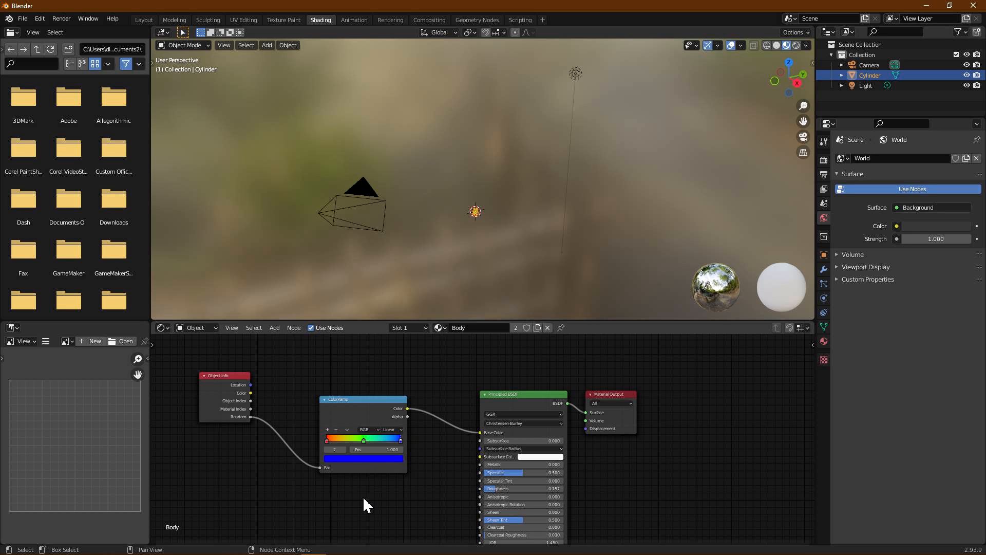
{"action": "scroll", "coordinate": [362, 460], "scroll_direction": "up", "scroll_amount": 3}
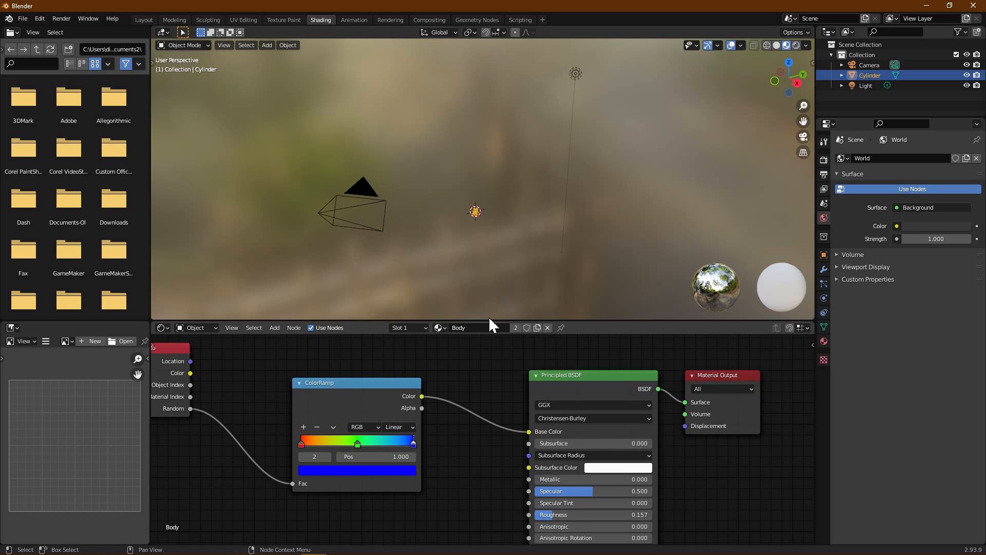
Step: Inspect the pin's body colour up close in the Shading workspace and in the Layout workspace
{"action": "scroll", "coordinate": [504, 252], "scroll_direction": "up", "scroll_amount": 6}
{"action": "middle_click_drag", "start_coordinate": [465, 267], "coordinate": [469, 202]}
{"action": "scroll", "coordinate": [465, 213], "scroll_direction": "up", "scroll_amount": 6}
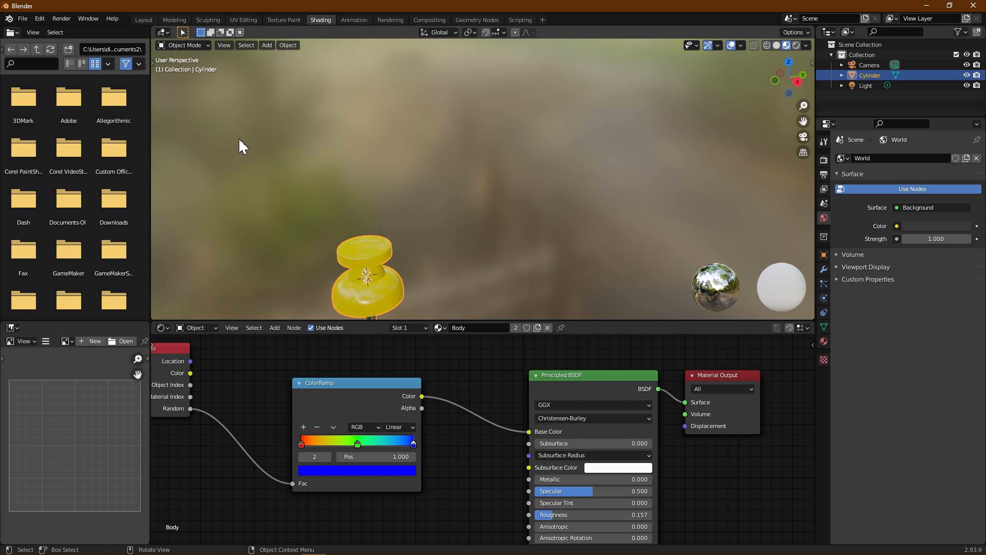
{"action": "left_click", "coordinate": [144, 19]}
{"action": "scroll", "coordinate": [514, 328], "scroll_direction": "down", "scroll_amount": 2}
{"action": "mouse_move", "coordinate": [529, 331]}
{"action": "middle_mouse_down"}
{"action": "mouse_move", "coordinate": [537, 334]}
{"action": "mouse_move", "coordinate": [455, 325]}
{"action": "middle_mouse_up"}
{"action": "left_click", "coordinate": [451, 318]}
{"action": "scroll", "coordinate": [443, 330], "scroll_direction": "down", "scroll_amount": 2}
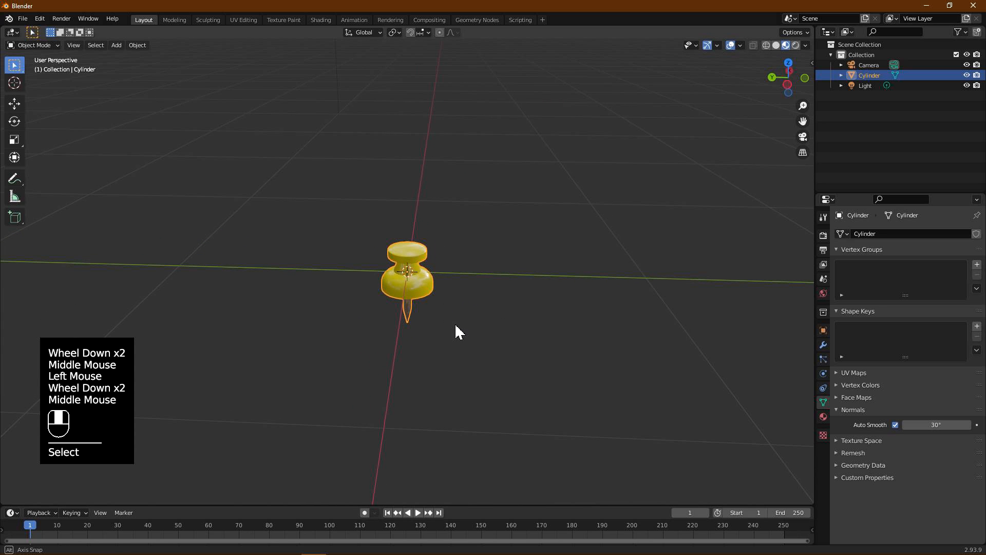
Step: Duplicate the pin and place the copy beside the original in the negative Y direction
{"action": "left_click", "coordinate": [15, 103]}
{"action": "scroll", "coordinate": [729, 467], "scroll_direction": "down", "scroll_amount": 2}
{"action": "scroll", "coordinate": [570, 369], "scroll_direction": "up", "scroll_amount": 5}
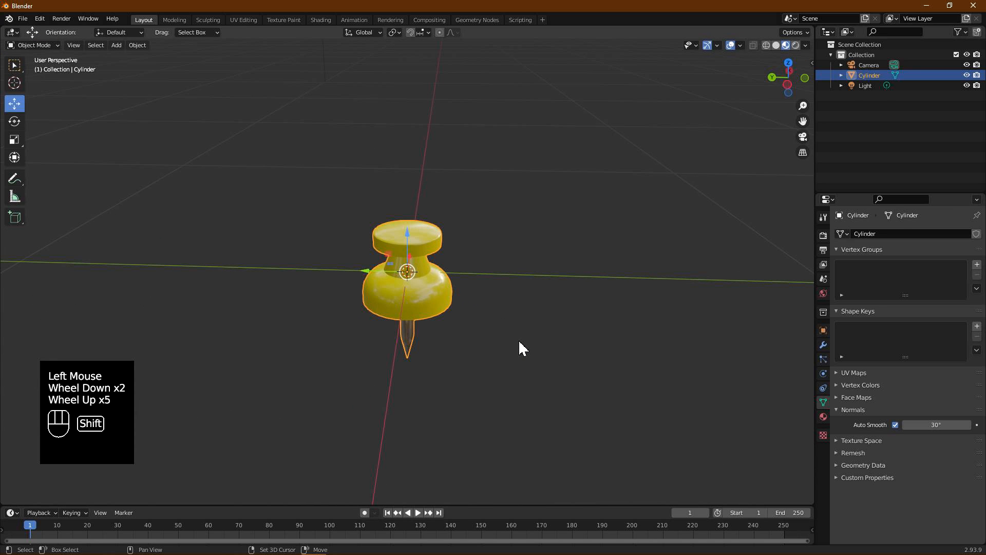
{"action": "key", "text": "shift+d"}
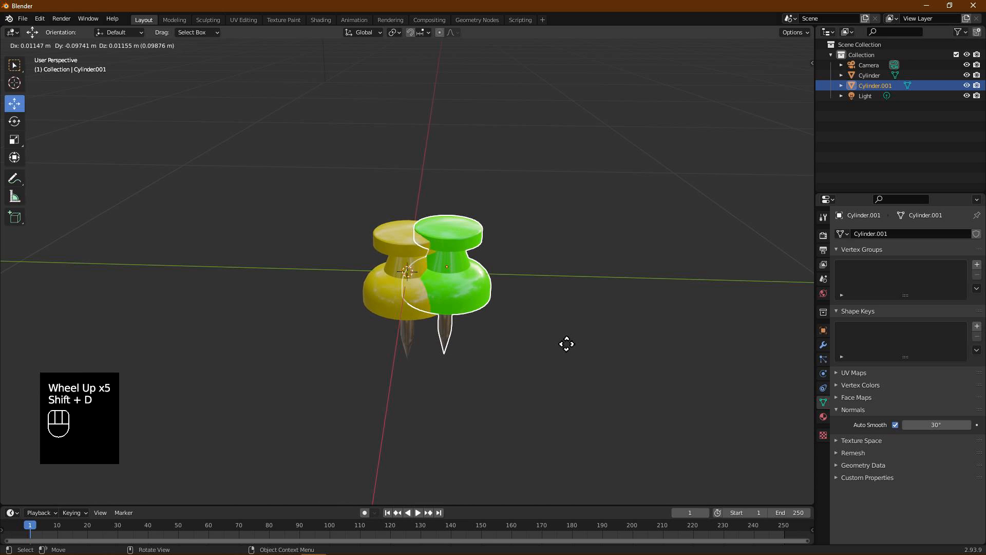
{"action": "key", "text": "y"}
{"action": "left_click", "coordinate": [658, 340]}
Step: Duplicate the original pin again and place this copy on its other side, in the positive Y direction
{"action": "left_click", "coordinate": [426, 289]}
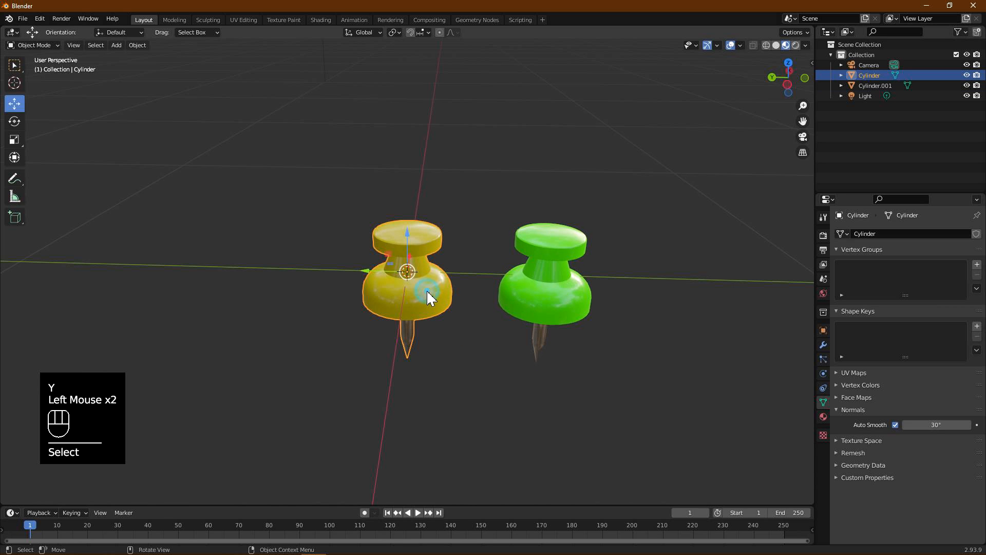
{"action": "key", "text": "shift+d"}
{"action": "key", "text": "y"}
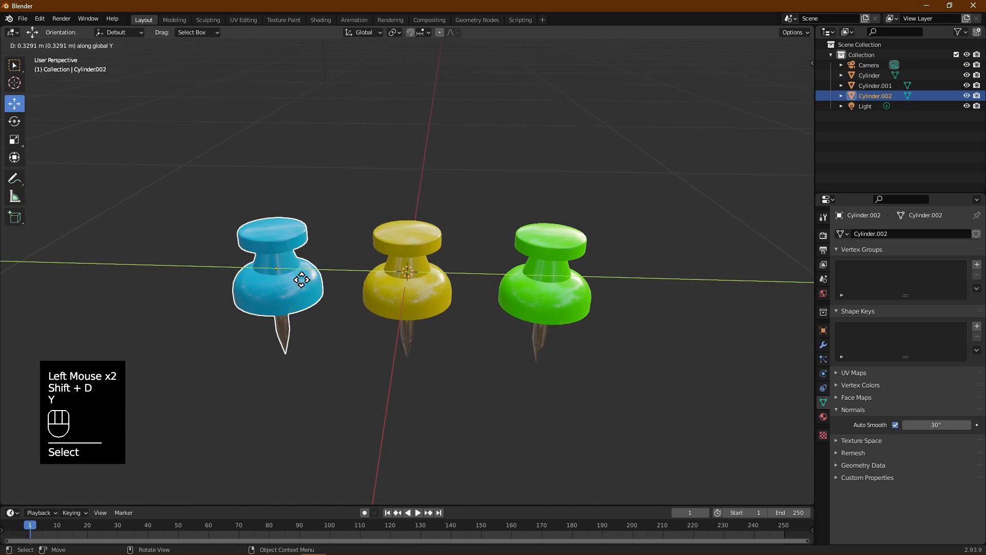
{"action": "left_click", "coordinate": [291, 293]}
Step: Select the row of three pins and duplicate it along the X axis to form a second row behind it
{"action": "left_click_drag", "start_coordinate": [237, 209], "coordinate": [616, 362]}
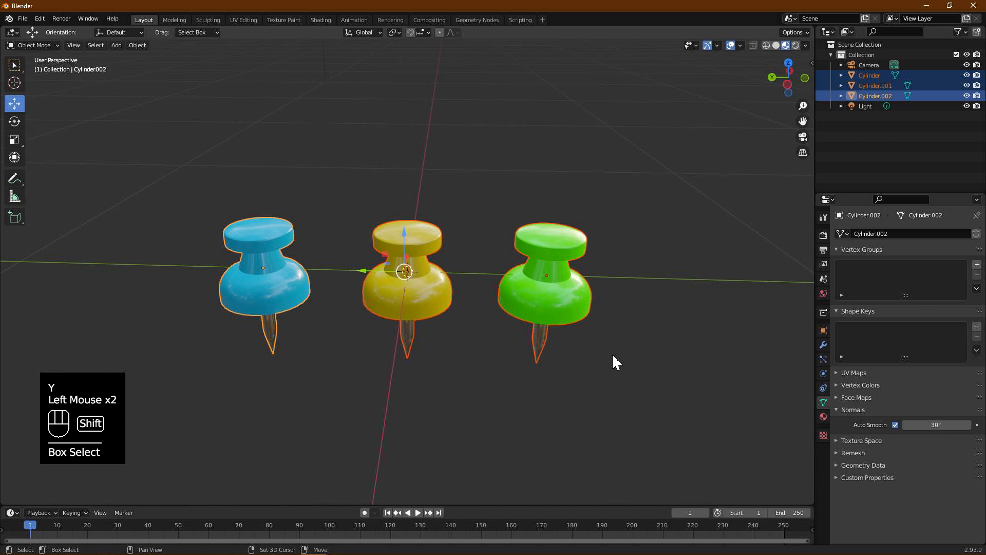
{"action": "key", "text": "shift+d"}
{"action": "key", "text": "x"}
{"action": "left_click", "coordinate": [631, 279]}
{"action": "left_click", "coordinate": [520, 359]}
{"action": "middle_click_drag", "start_coordinate": [519, 359], "coordinate": [414, 304]}
{"action": "left_click", "coordinate": [414, 304]}
{"action": "left_click", "coordinate": [501, 322]}
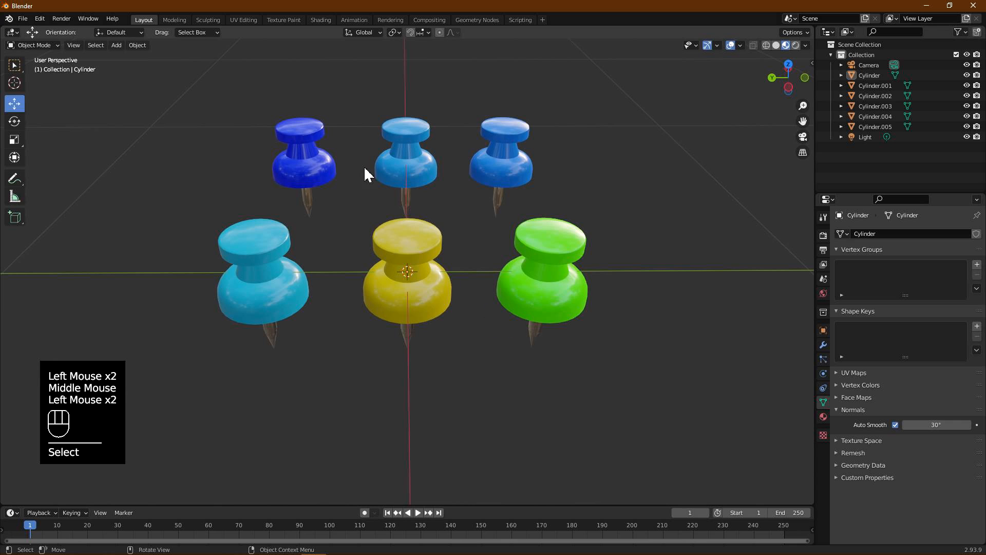
Step: Set the transform pivot point to Individual Origins and tilt the dark blue and green pins together
{"action": "scroll", "coordinate": [513, 226], "scroll_direction": "down", "scroll_amount": 2}
{"action": "middle_click_drag", "start_coordinate": [514, 226], "coordinate": [323, 185]}
{"action": "left_click_drag", "start_coordinate": [272, 199], "coordinate": [306, 187]}
{"action": "left_click", "coordinate": [334, 191]}
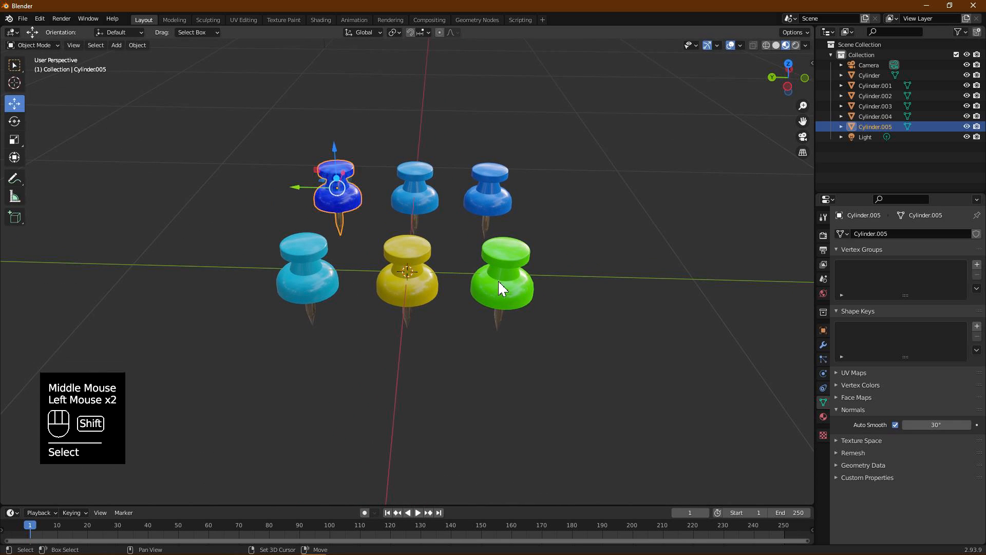
{"action": "left_click", "coordinate": [502, 287], "text": "shift"}
{"action": "left_click", "coordinate": [394, 33]}
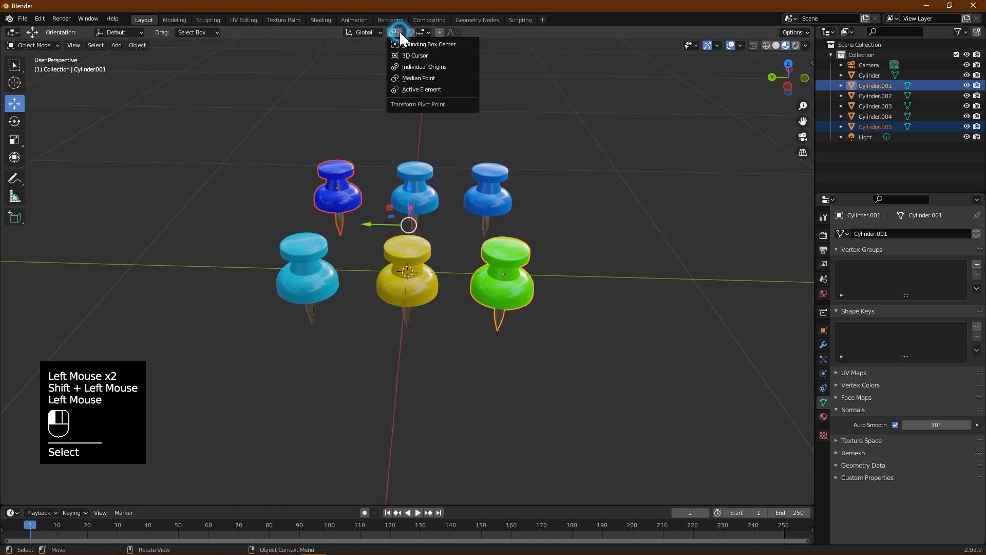
{"action": "left_click", "coordinate": [405, 66]}
{"action": "left_click", "coordinate": [14, 121]}
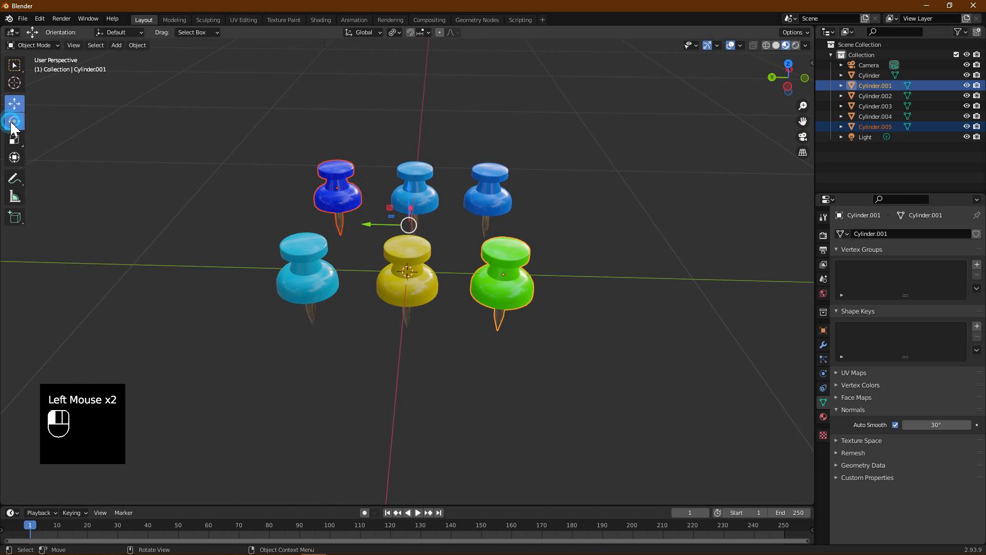
{"action": "left_click_drag", "start_coordinate": [393, 270], "coordinate": [435, 269]}
Step: Tilt the yellow pin the opposite way, and tilt the cyan pin together with the two upright back-row pins
{"action": "left_click", "coordinate": [399, 290]}
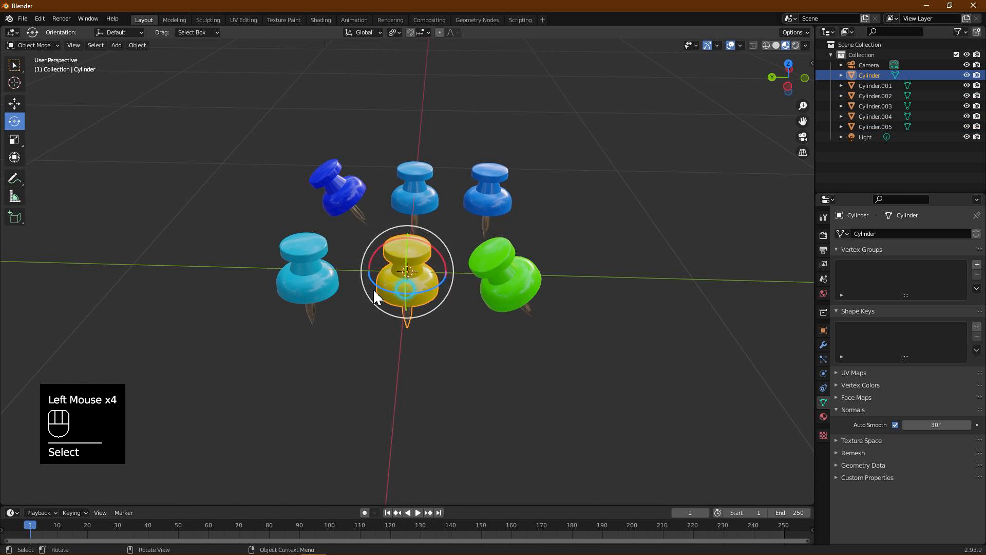
{"action": "left_click_drag", "start_coordinate": [432, 322], "coordinate": [360, 288]}
{"action": "left_click", "coordinate": [331, 283]}
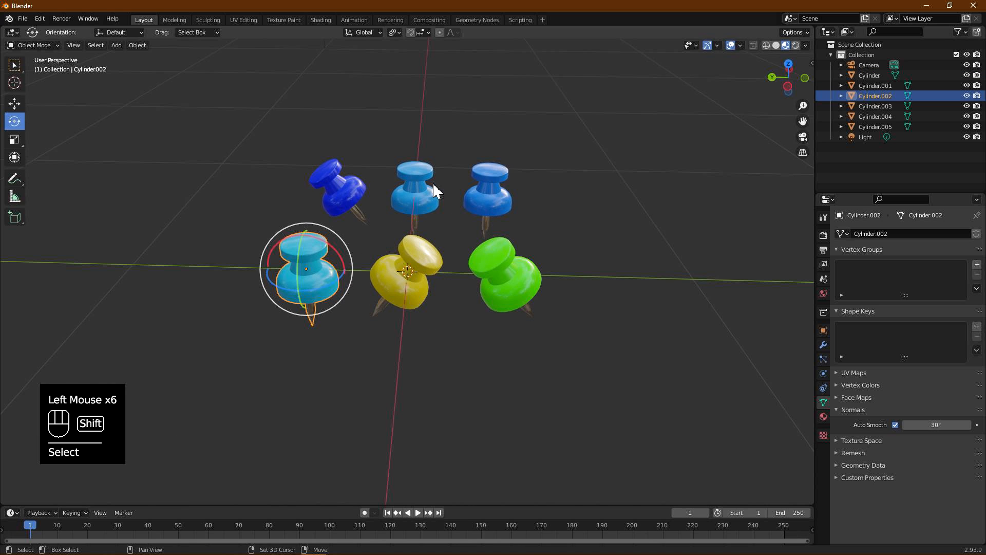
{"action": "left_click", "coordinate": [427, 191], "text": "shift"}
{"action": "left_click", "coordinate": [503, 196], "text": "shift"}
{"action": "left_click_drag", "start_coordinate": [414, 192], "coordinate": [480, 249]}
{"action": "left_click", "coordinate": [590, 247]}
Step: Tilt the front-row cyan pin further and rotate the back-row pin behind the green one the opposite way
{"action": "left_click", "coordinate": [337, 278]}
{"action": "left_click_drag", "start_coordinate": [346, 301], "coordinate": [359, 284]}
{"action": "left_click", "coordinate": [488, 216]}
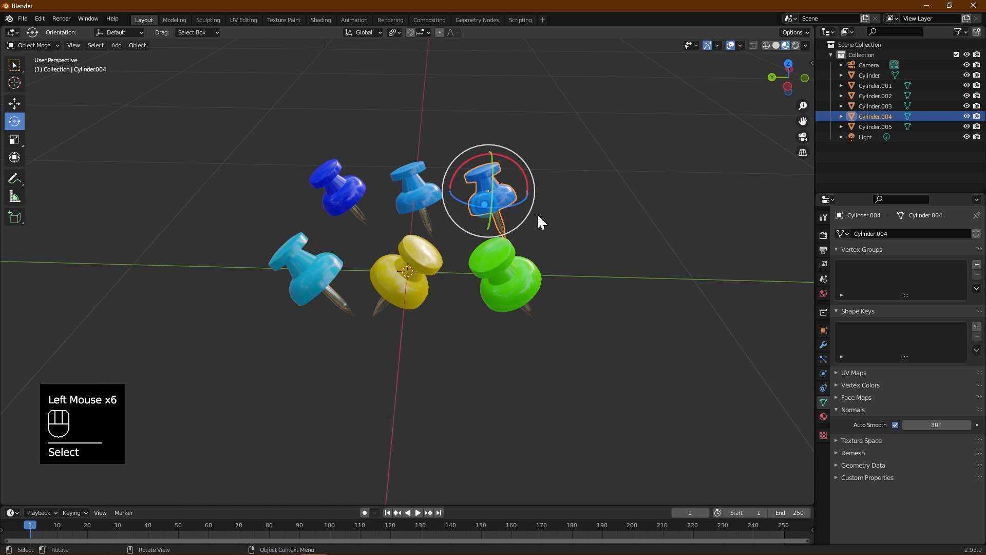
{"action": "left_click_drag", "start_coordinate": [528, 172], "coordinate": [532, 225]}
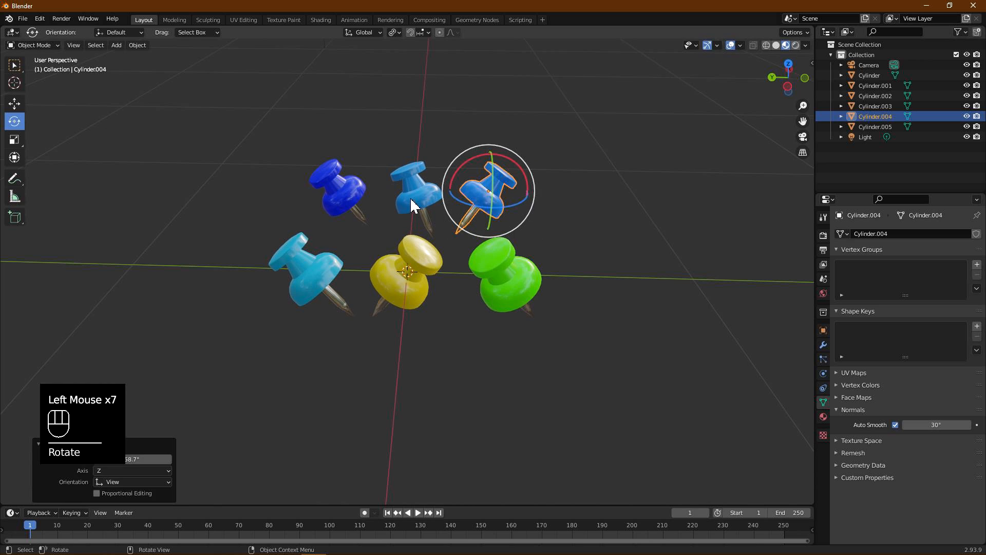
Step: Rotate the middle back-row pin so its needle points up, adjust the dark blue pin, and flip the green pin onto its head
{"action": "left_click", "coordinate": [414, 201]}
{"action": "left_click_drag", "start_coordinate": [430, 193], "coordinate": [438, 106]}
{"action": "left_click", "coordinate": [343, 190]}
{"action": "left_click_drag", "start_coordinate": [337, 149], "coordinate": [372, 98]}
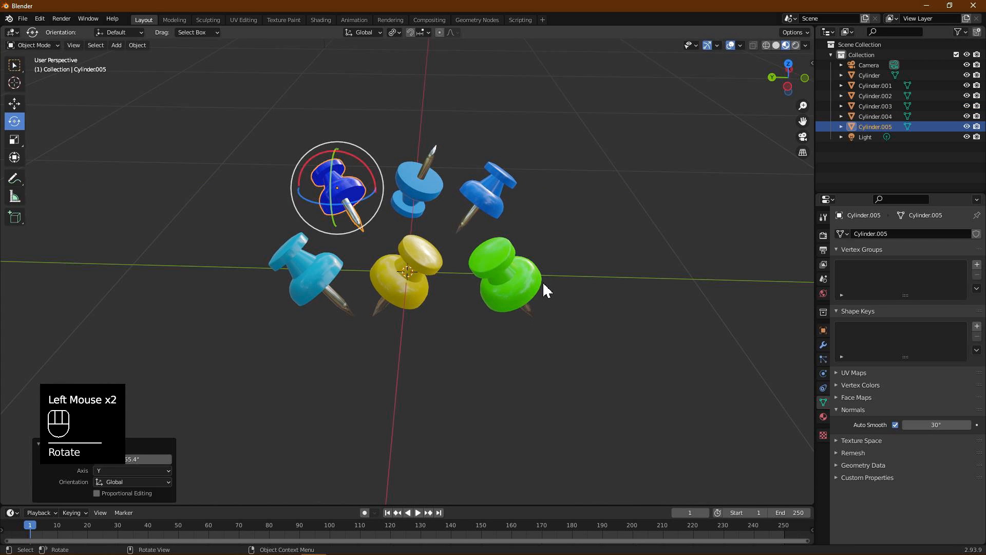
{"action": "left_click", "coordinate": [497, 285]}
{"action": "left_click_drag", "start_coordinate": [463, 251], "coordinate": [495, 341]}
Step: Select the three front-row pins and duplicate them along the X axis to form a third row in front
{"action": "middle_click_drag", "start_coordinate": [495, 341], "coordinate": [524, 289]}
{"action": "scroll", "coordinate": [524, 283], "scroll_direction": "up", "scroll_amount": 2}
{"action": "scroll", "coordinate": [523, 272], "scroll_direction": "down", "scroll_amount": 1}
{"action": "left_click_drag", "start_coordinate": [270, 223], "coordinate": [570, 340], "text": "shift"}
{"action": "key", "text": "shift+d"}
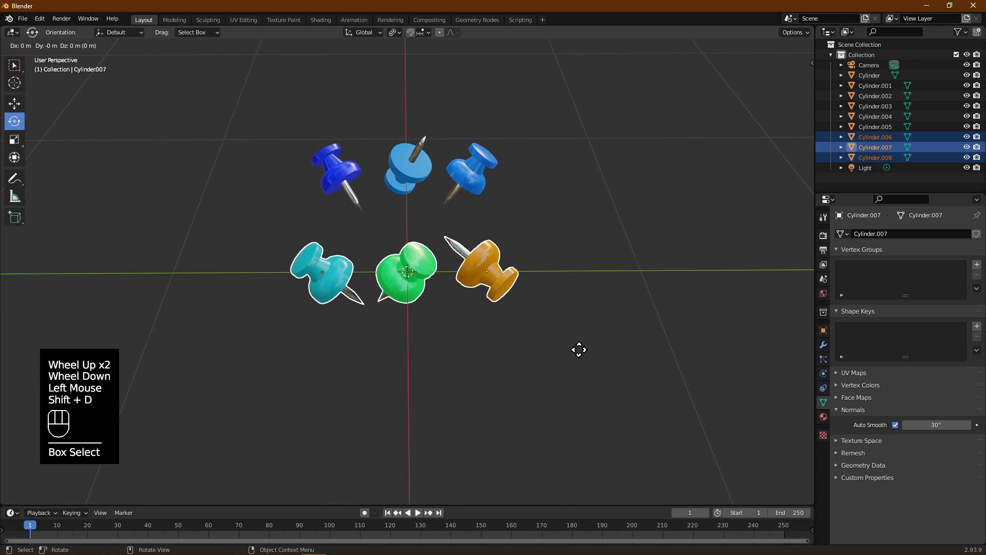
{"action": "key", "text": "x"}
{"action": "left_click", "coordinate": [567, 450]}
{"action": "left_click", "coordinate": [601, 403]}
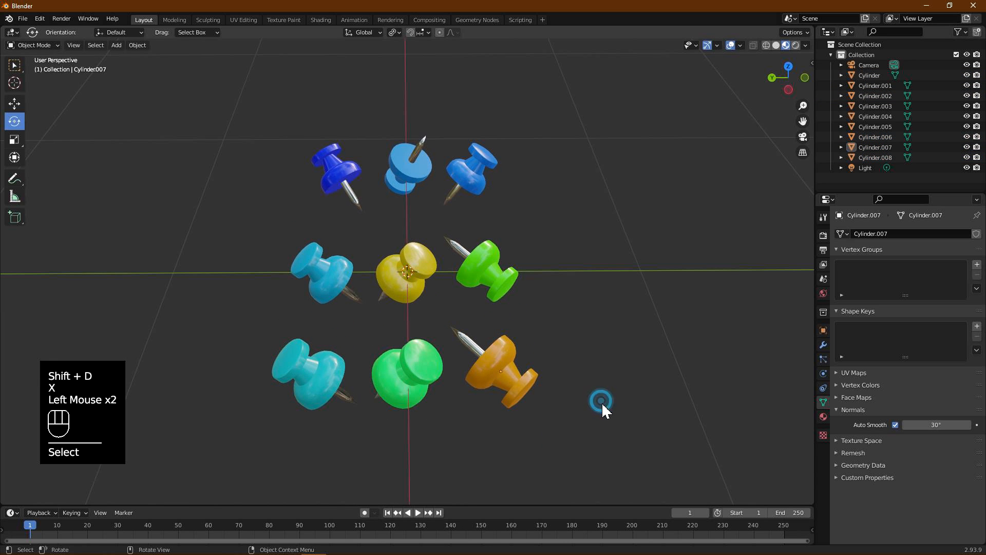
Step: Switch to the Shading workspace and set the Body material's ColorRamp interpolation to Constant
{"action": "left_click", "coordinate": [321, 21]}
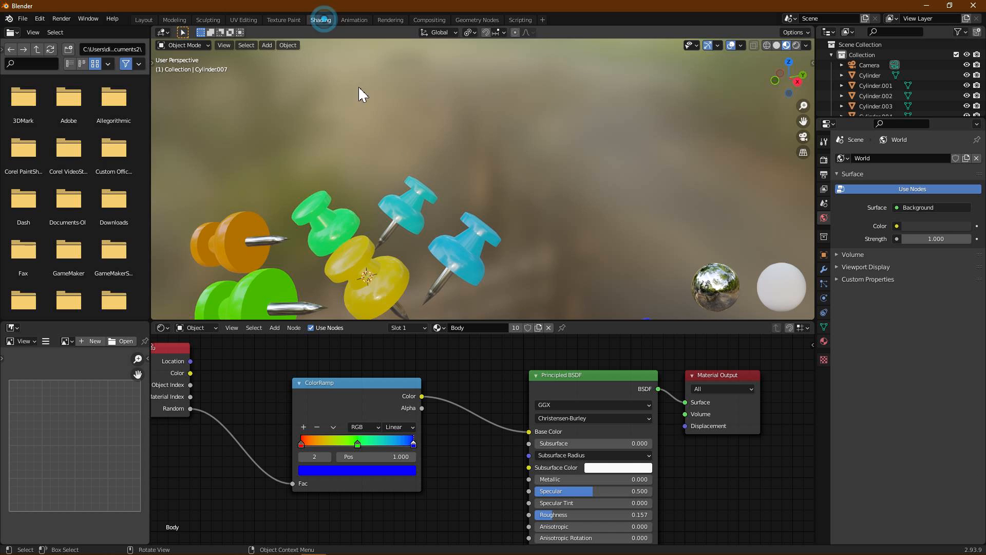
{"action": "middle_click_drag", "start_coordinate": [475, 262], "coordinate": [500, 270]}
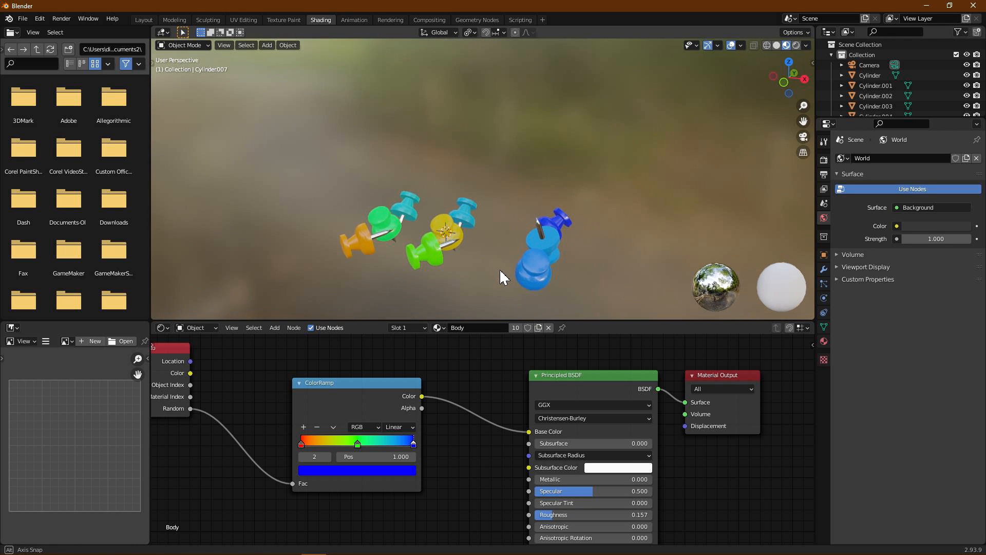
{"action": "left_click", "coordinate": [405, 430]}
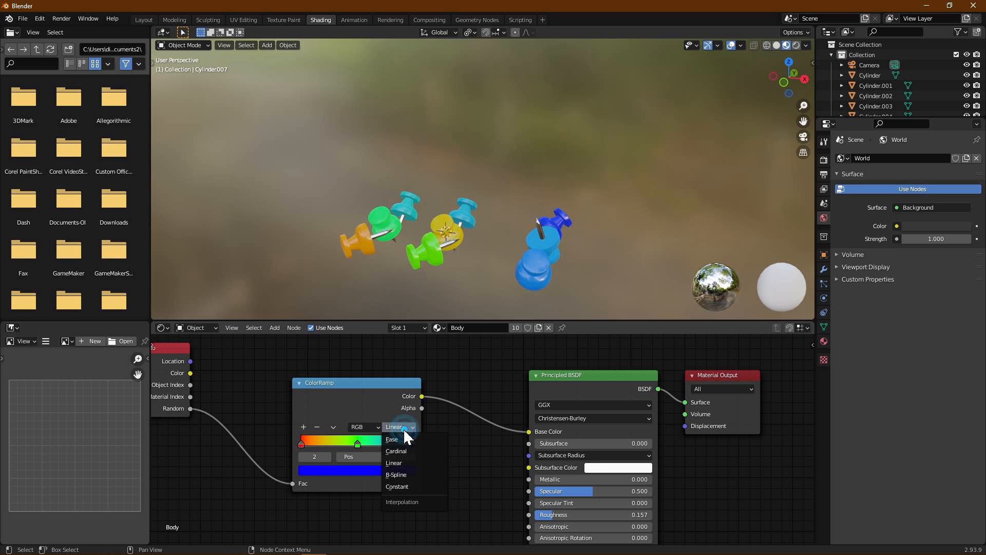
{"action": "left_click", "coordinate": [400, 482]}
{"action": "middle_click_drag", "start_coordinate": [534, 270], "coordinate": [539, 286]}
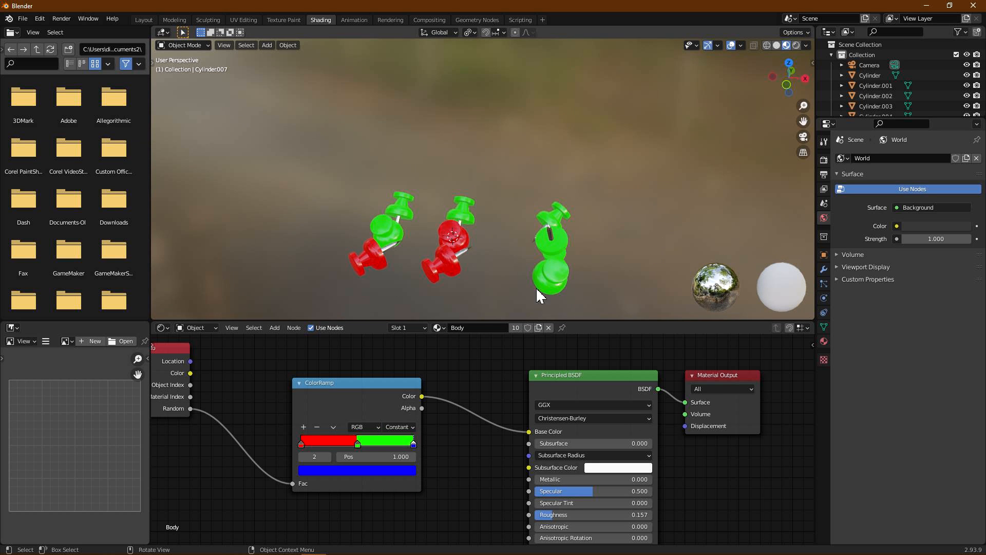
Step: Move the ColorRamp's blue stop to position 0.864 and set the interpolation to Ease
{"action": "left_click_drag", "start_coordinate": [411, 444], "coordinate": [393, 444]}
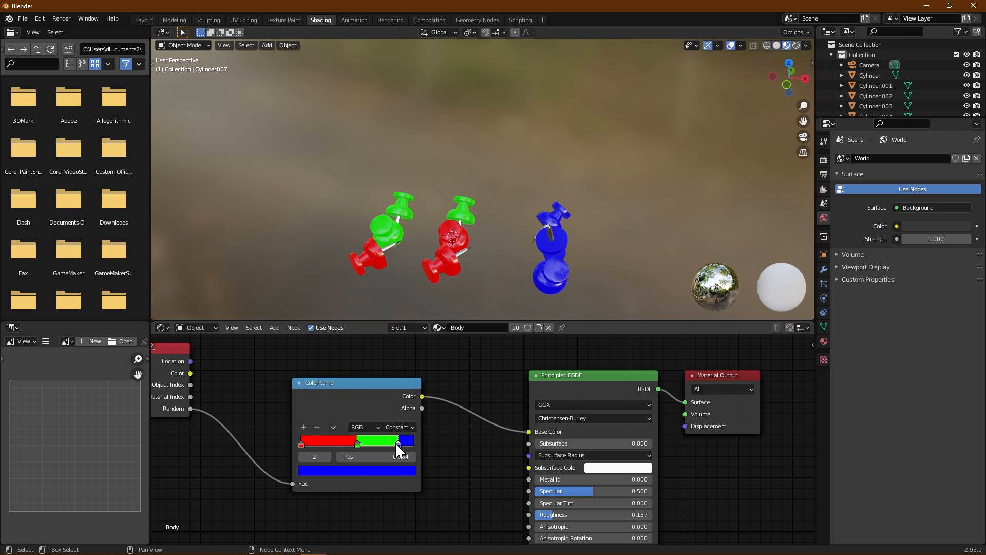
{"action": "left_click", "coordinate": [401, 425]}
{"action": "left_click", "coordinate": [399, 436]}
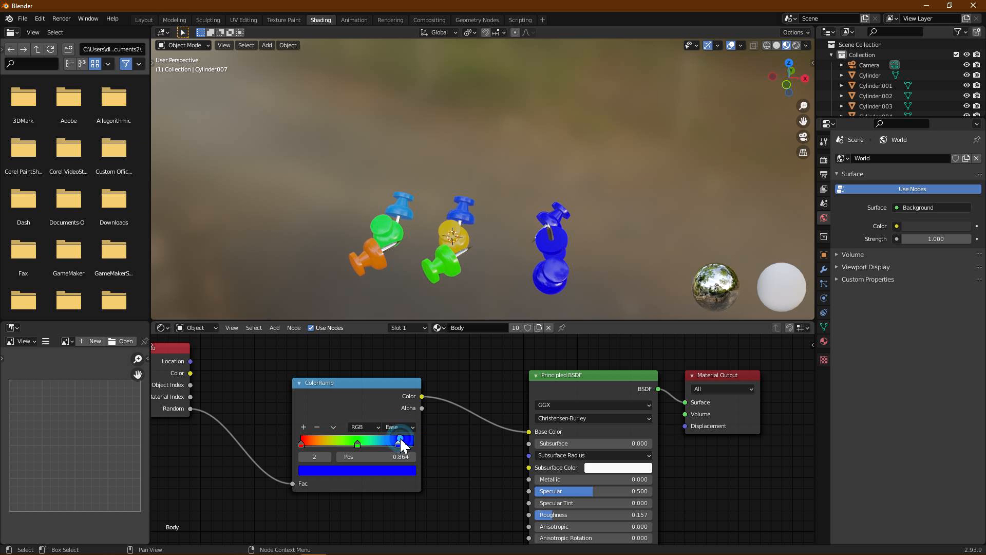
Step: Shift the ColorRamp's red stop inward, adjust the green stop slightly, and move the blue stop to position 1.000
{"action": "middle_click_drag", "start_coordinate": [535, 200], "coordinate": [546, 220]}
{"action": "middle_click_drag", "start_coordinate": [365, 429], "coordinate": [399, 434]}
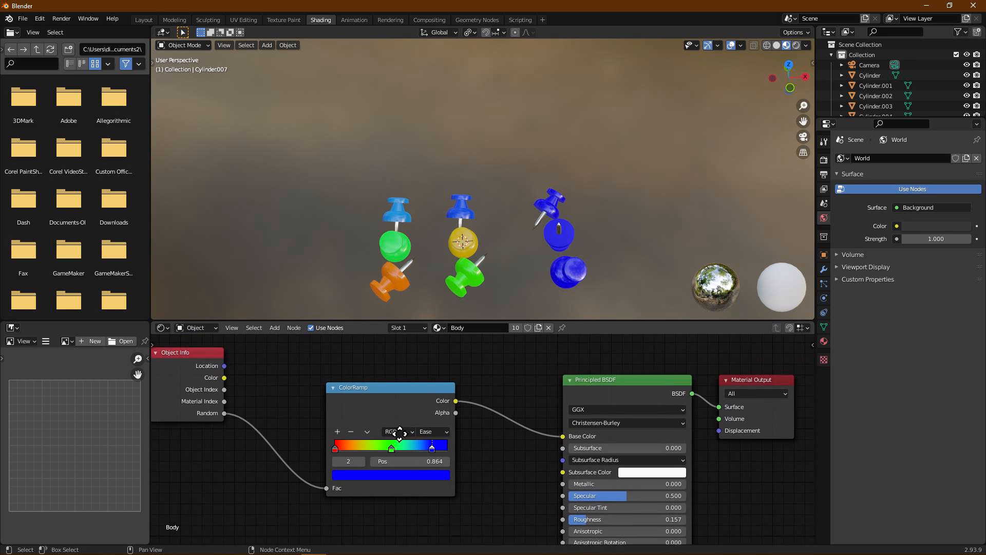
{"action": "middle_click_drag", "start_coordinate": [473, 452], "coordinate": [531, 432]}
{"action": "middle_click_drag", "start_coordinate": [495, 231], "coordinate": [492, 261]}
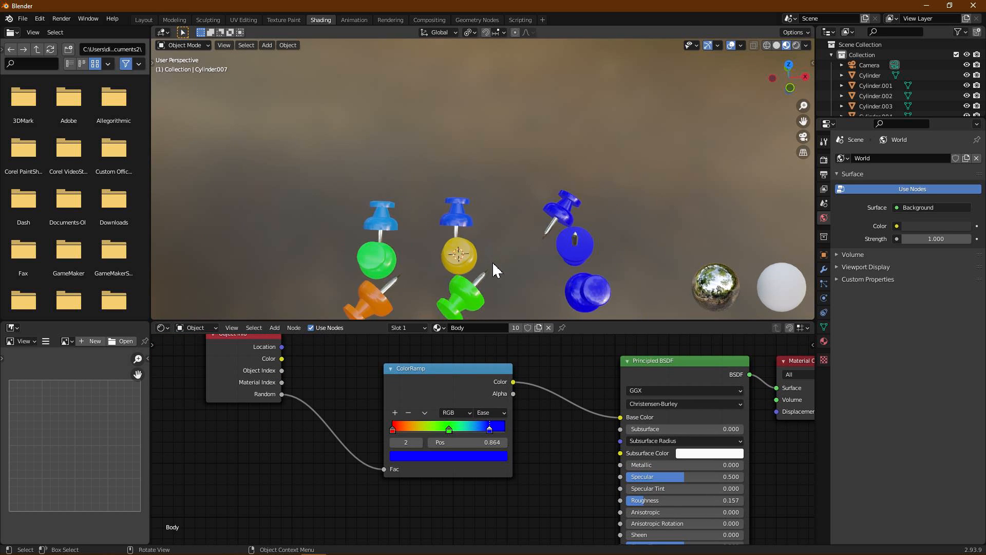
{"action": "scroll", "coordinate": [492, 261], "scroll_direction": "down", "scroll_amount": 2}
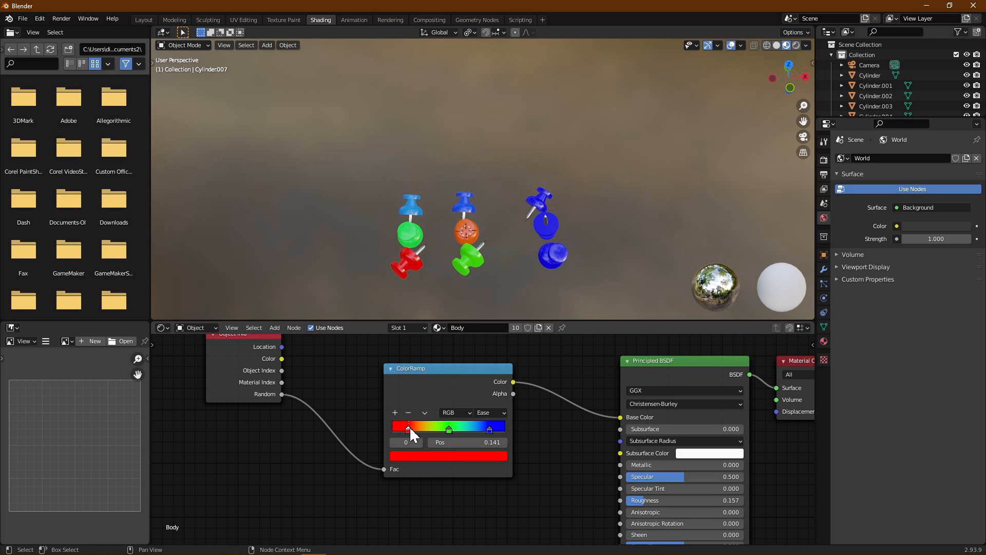
{"action": "left_click_drag", "start_coordinate": [449, 430], "coordinate": [516, 436]}
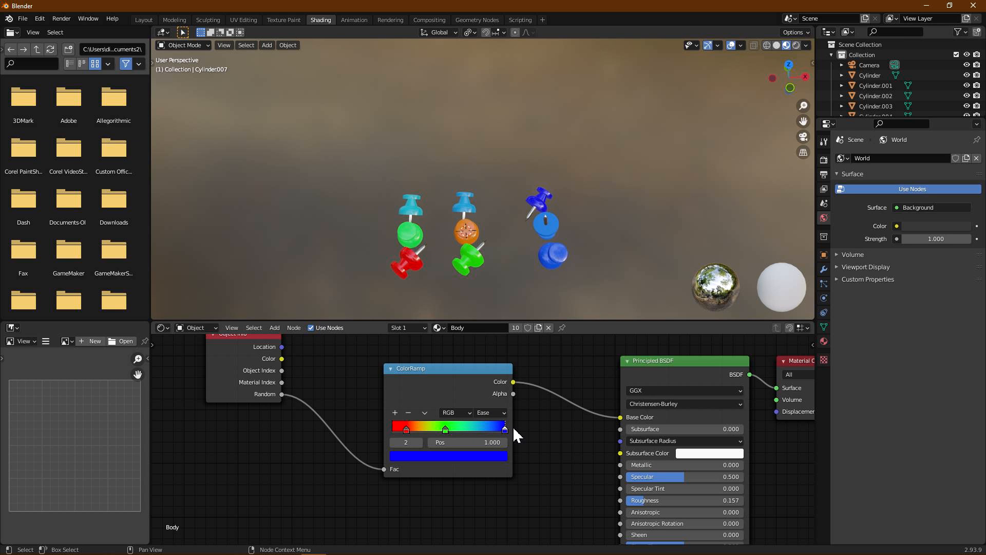
{"action": "middle_click_drag", "start_coordinate": [529, 288], "coordinate": [475, 216]}
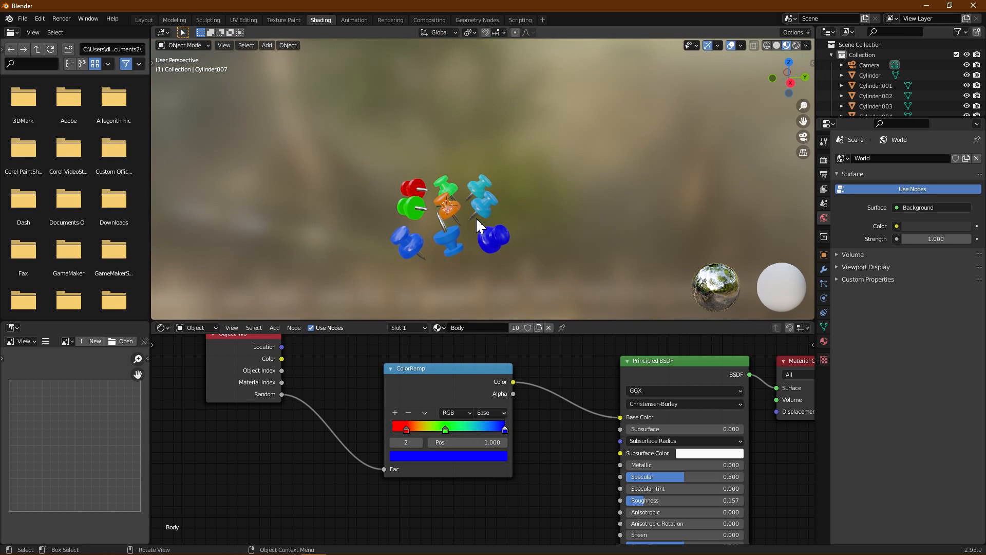
Step: Add a magenta stop to the ColorRamp at about position 0.734, between the green and blue stops
{"action": "left_click", "coordinate": [394, 412]}
{"action": "left_click", "coordinate": [455, 456]}
{"action": "left_click_drag", "start_coordinate": [452, 407], "coordinate": [483, 407]}
{"action": "left_click", "coordinate": [552, 476]}
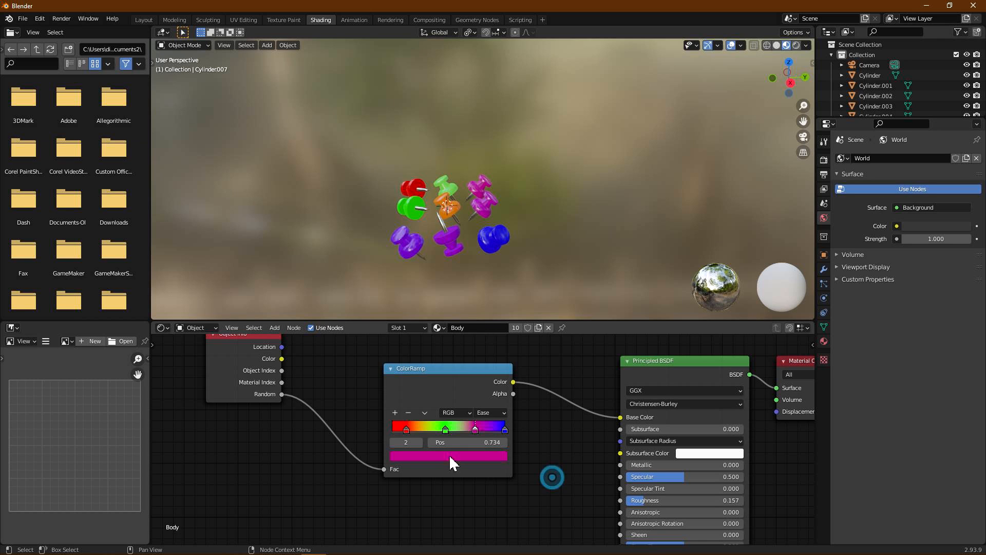
Step: Add a dark yellow stop with hue 0.156 to the ColorRamp and place it at position 0.328, between red and green
{"action": "left_click", "coordinate": [398, 413]}
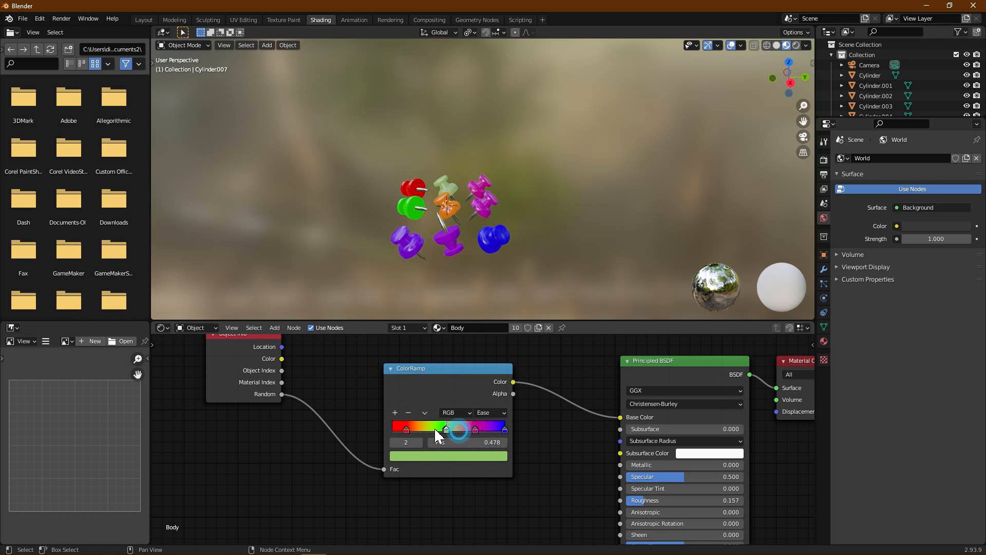
{"action": "left_click", "coordinate": [424, 457]}
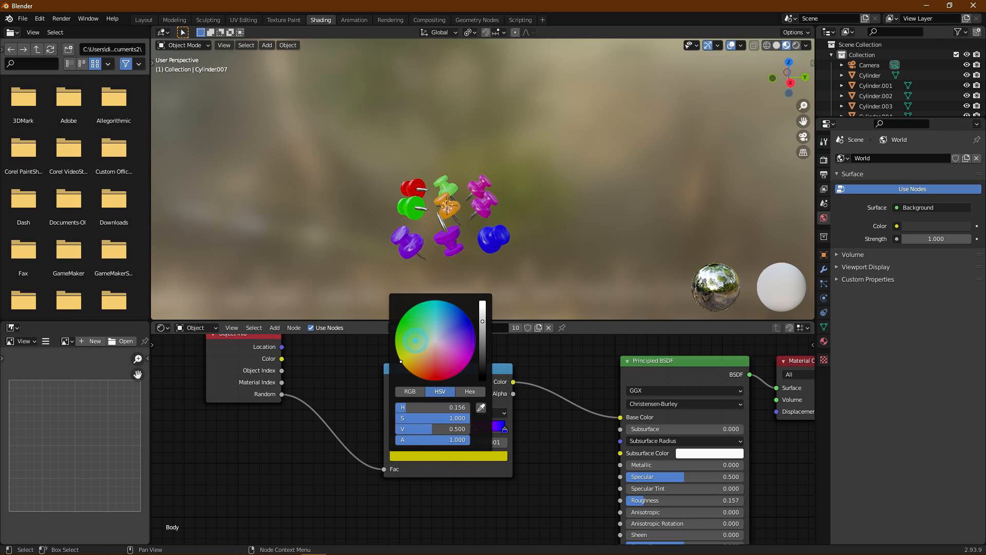
{"action": "mouse_move", "coordinate": [407, 429]}
{"action": "left_mouse_down"}
{"action": "mouse_move", "coordinate": [393, 429]}
{"action": "mouse_move", "coordinate": [423, 428]}
{"action": "left_mouse_up"}
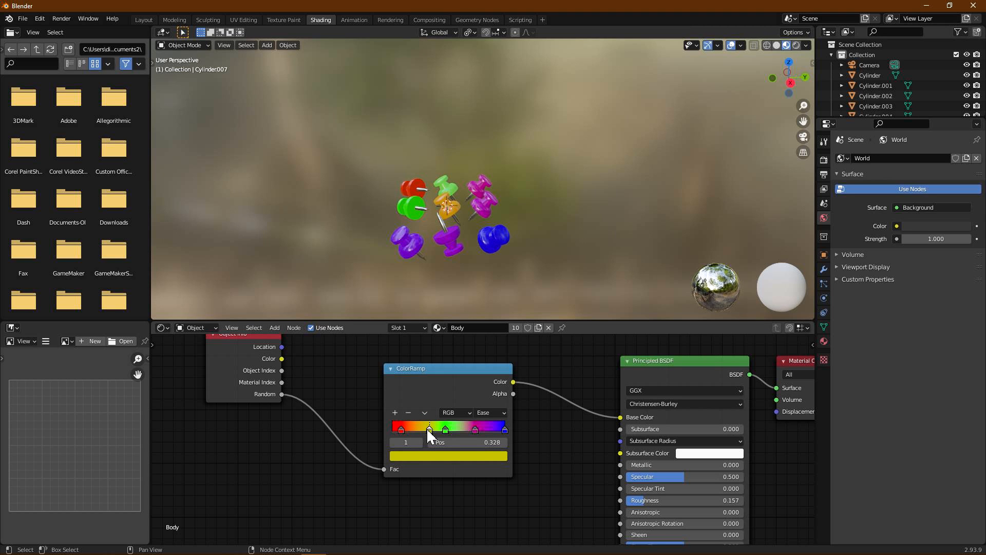
Step: Move the ColorRamp's magenta stop to position 0.680 and view the recoloured pins from another angle
{"action": "middle_click_drag", "start_coordinate": [566, 168], "coordinate": [511, 208]}
{"action": "left_click", "coordinate": [474, 428]}
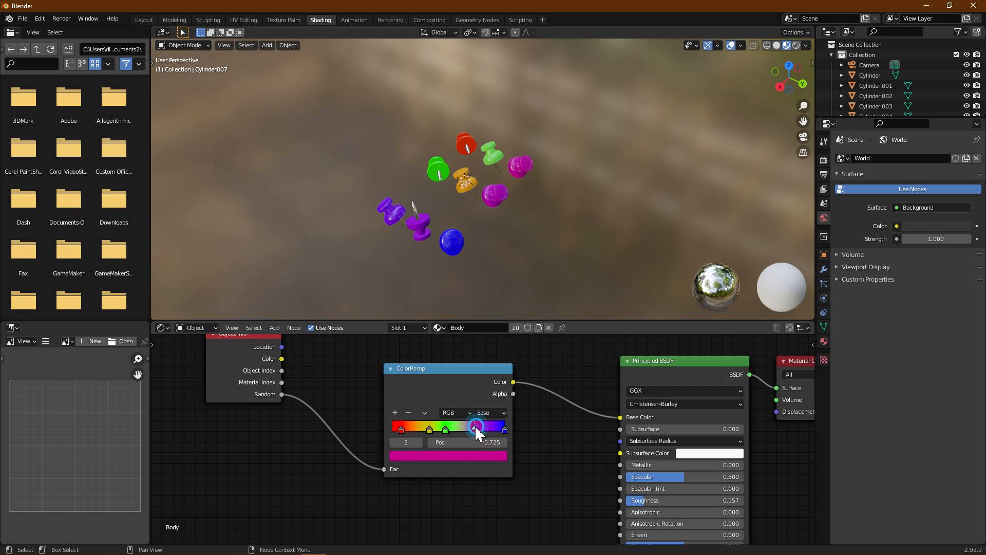
{"action": "left_click_drag", "start_coordinate": [462, 430], "coordinate": [470, 427]}
{"action": "middle_click_drag", "start_coordinate": [477, 147], "coordinate": [547, 137]}
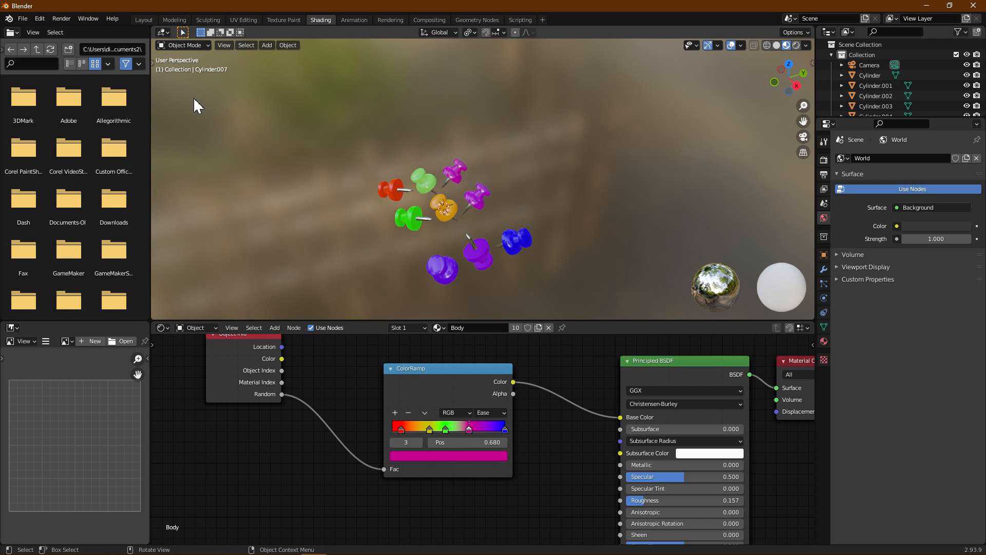
Step: Return to the Layout workspace and add a plane mesh at the centre of the pins
{"action": "left_click", "coordinate": [144, 20]}
{"action": "scroll", "coordinate": [528, 341], "scroll_direction": "down", "scroll_amount": 2}
{"action": "middle_click_drag", "start_coordinate": [529, 341], "coordinate": [526, 333]}
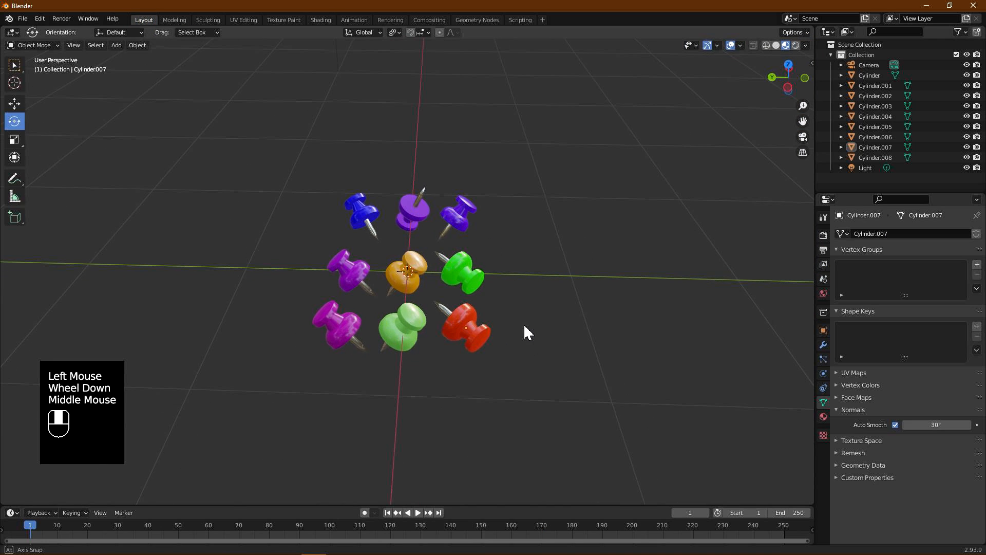
{"action": "left_click", "coordinate": [116, 45]}
{"action": "mouse_move", "coordinate": [122, 51]}
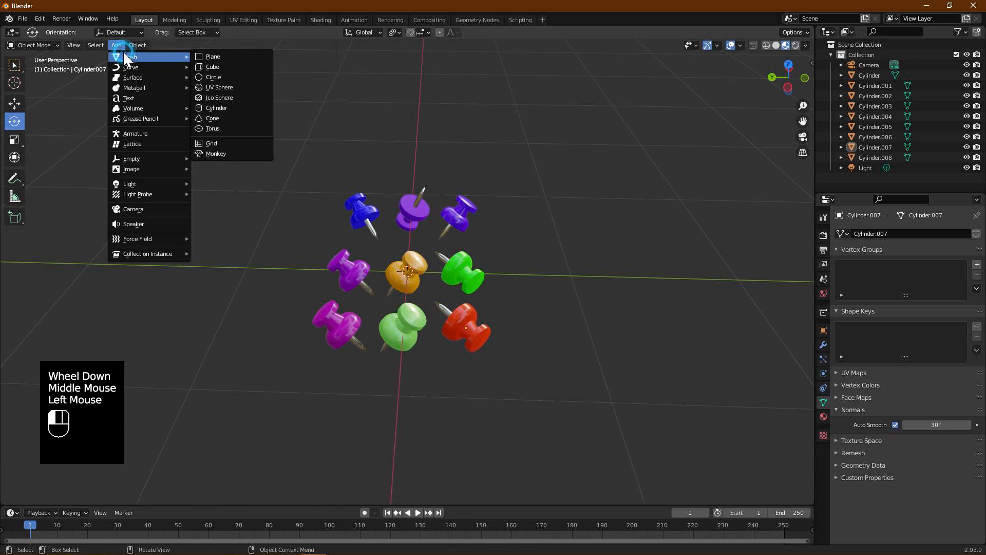
{"action": "left_click", "coordinate": [212, 58]}
Step: In Edit Mode, move the plane down along Z by about 0.24 m so it sits beneath the pins
{"action": "left_click", "coordinate": [40, 48]}
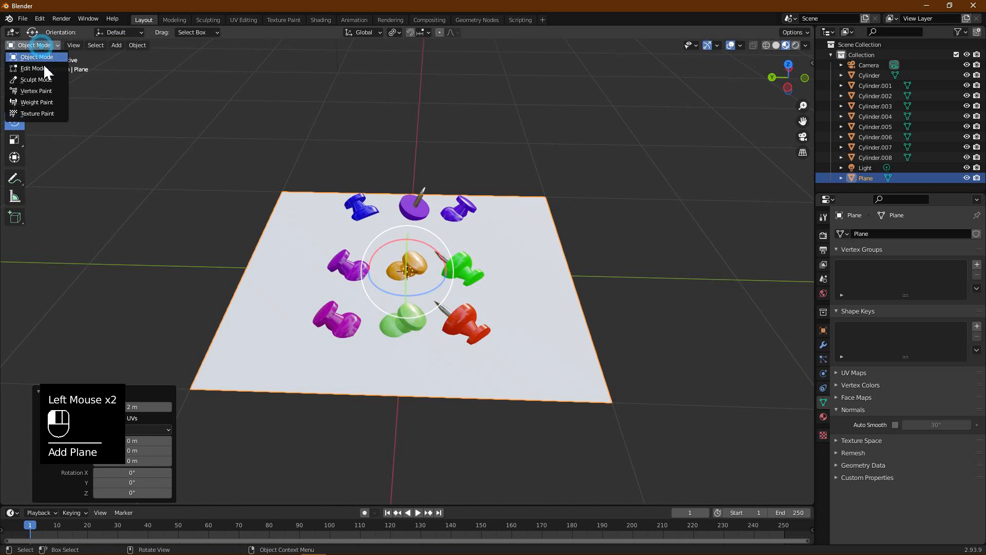
{"action": "left_click", "coordinate": [43, 66]}
{"action": "key", "text": "KP_1"}
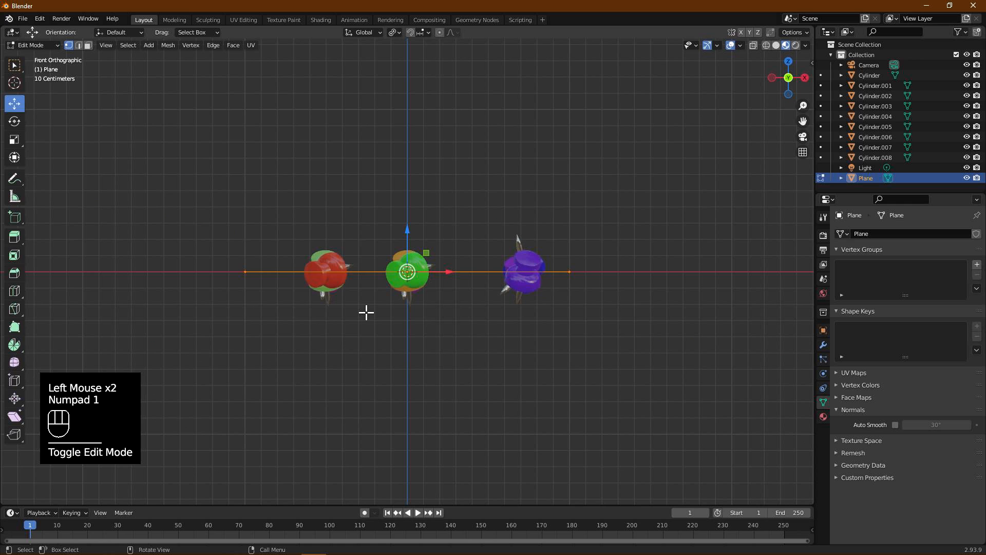
{"action": "left_click_drag", "start_coordinate": [407, 248], "coordinate": [420, 287]}
{"action": "middle_click_drag", "start_coordinate": [471, 288], "coordinate": [317, 242]}
{"action": "scroll", "coordinate": [399, 245], "scroll_direction": "down", "scroll_amount": 2}
{"action": "middle_click_drag", "start_coordinate": [399, 245], "coordinate": [84, 162]}
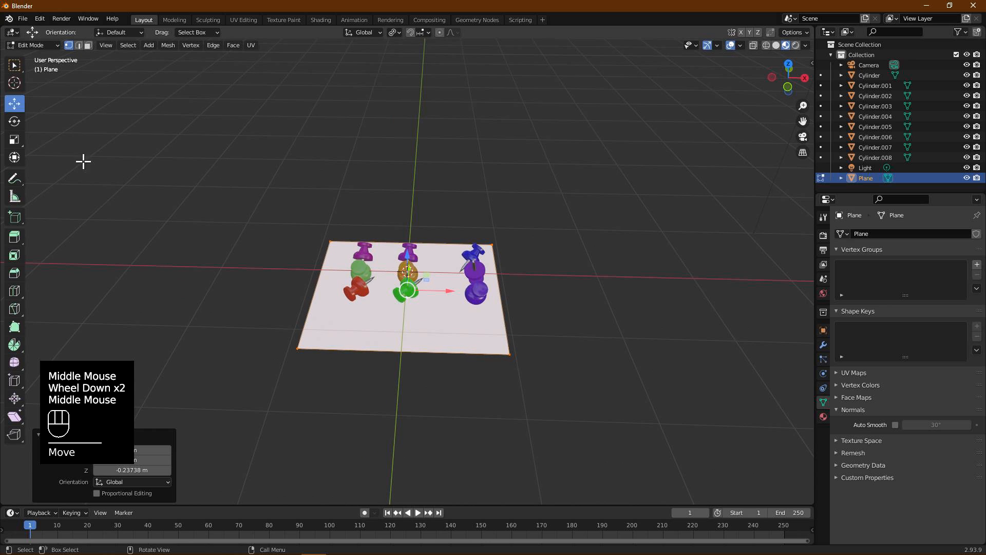
Step: Scale the plane up by about 8.585 to form a large floor and return to Object Mode
{"action": "left_click", "coordinate": [14, 139]}
{"action": "left_click_drag", "start_coordinate": [446, 322], "coordinate": [770, 421]}
{"action": "scroll", "coordinate": [561, 352], "scroll_direction": "up", "scroll_amount": 2}
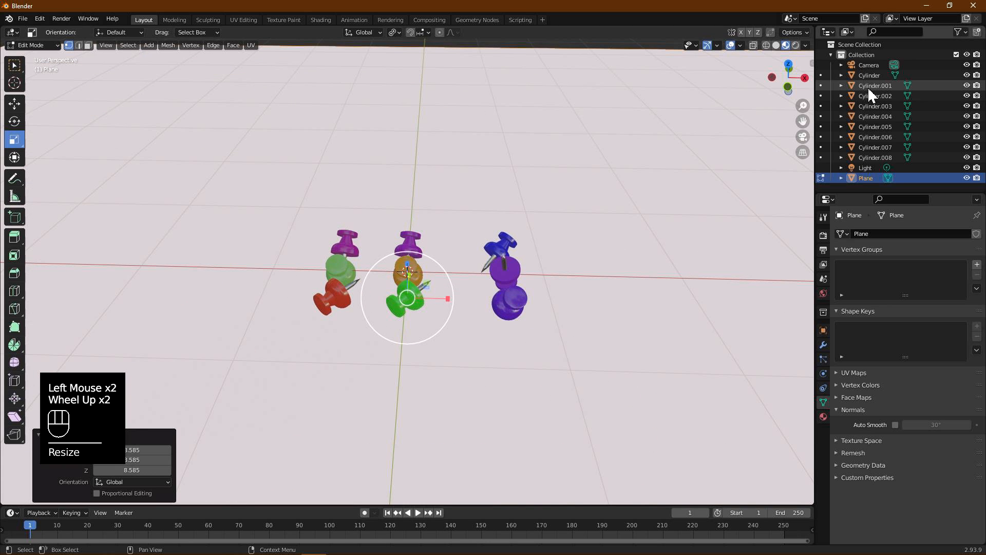
{"action": "left_click", "coordinate": [25, 45]}
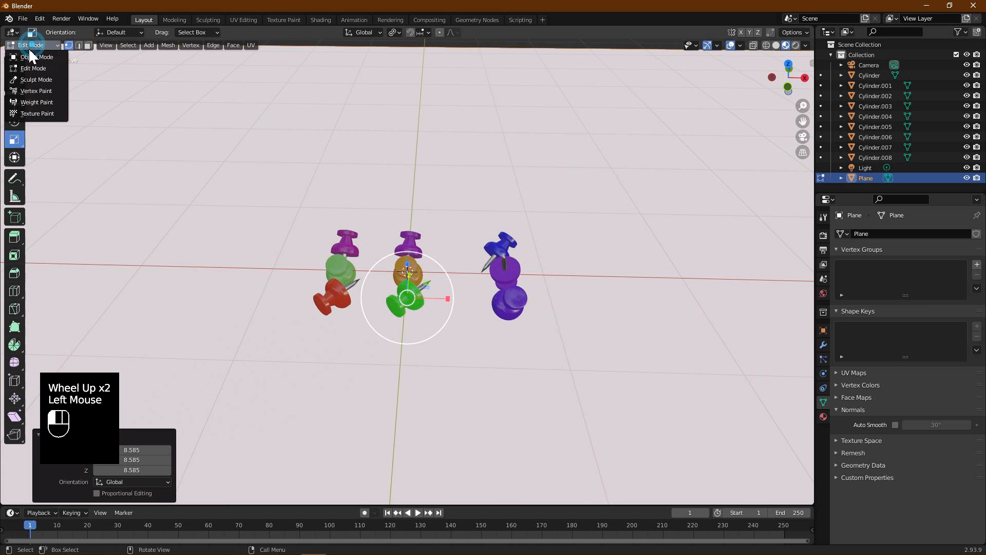
{"action": "left_click", "coordinate": [27, 53]}
Step: Select the scene's light and change its type to Area
{"action": "scroll", "coordinate": [865, 154], "scroll_direction": "down", "scroll_amount": 3}
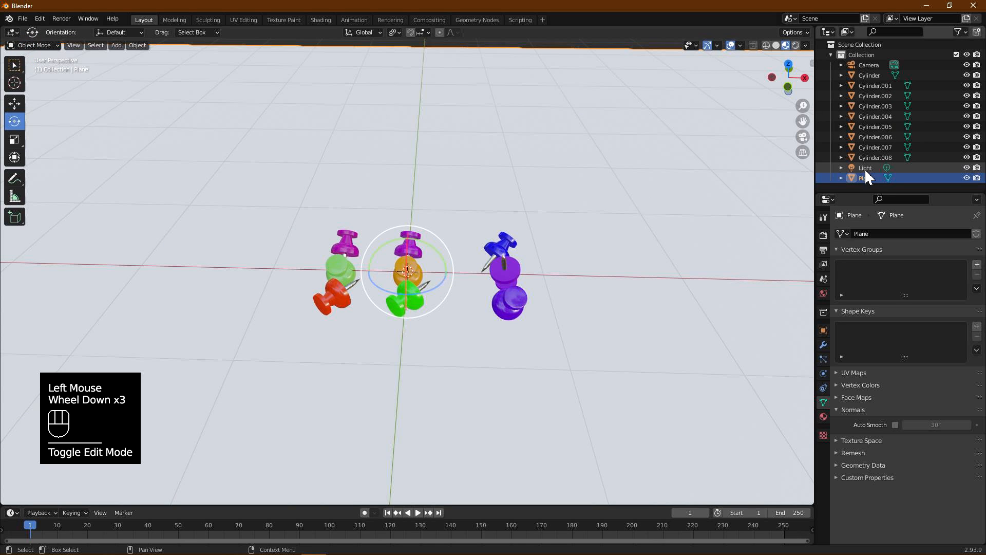
{"action": "left_click", "coordinate": [864, 168]}
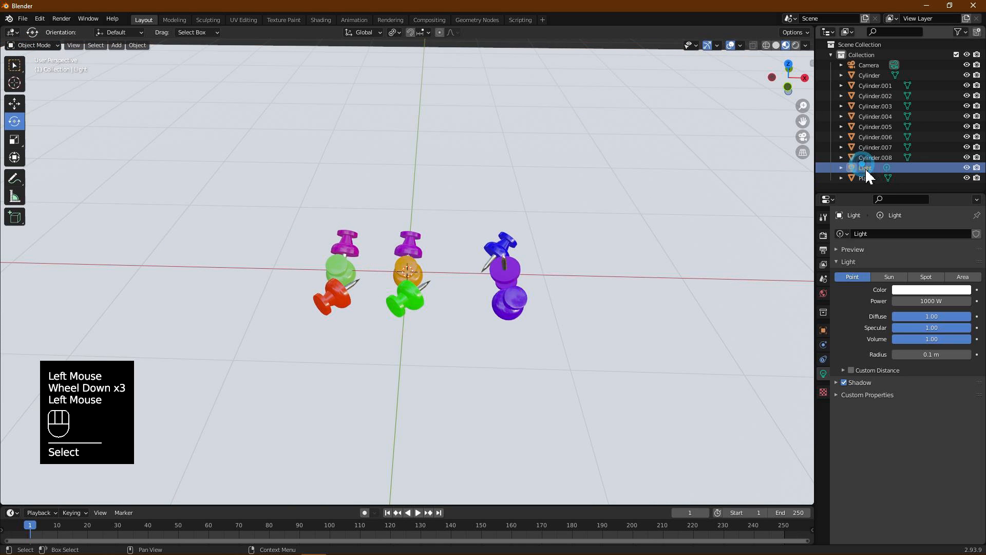
{"action": "left_click", "coordinate": [962, 277]}
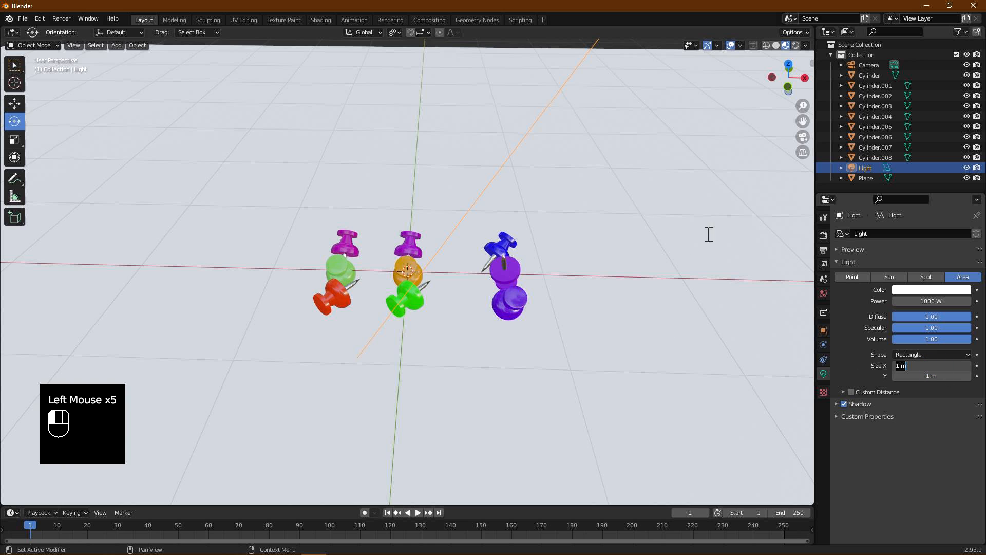
Step: Set the render engine to Cycles with GPU Compute and enable render denoising with NLM
{"action": "left_click", "coordinate": [823, 237]}
{"action": "left_click", "coordinate": [943, 232]}
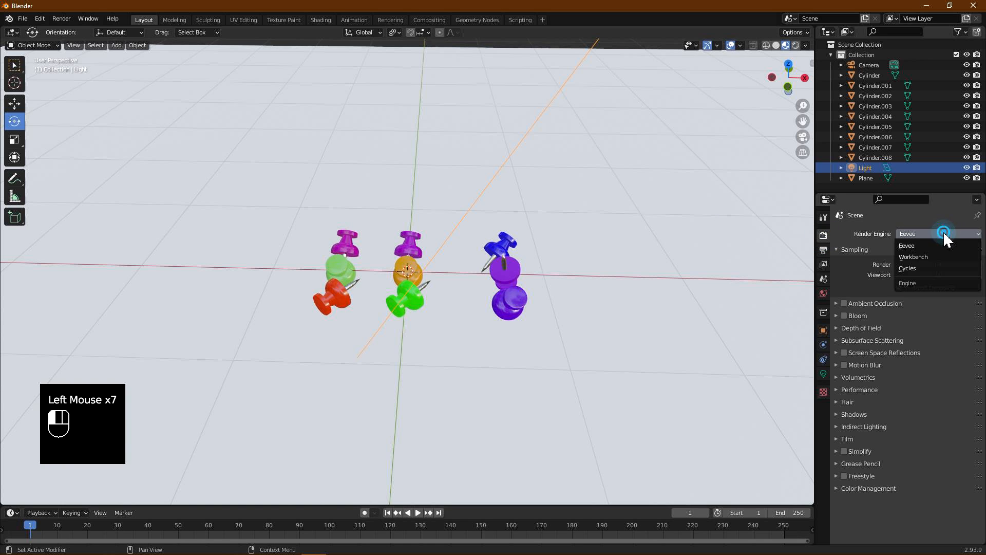
{"action": "left_click", "coordinate": [912, 263]}
{"action": "left_click", "coordinate": [916, 261]}
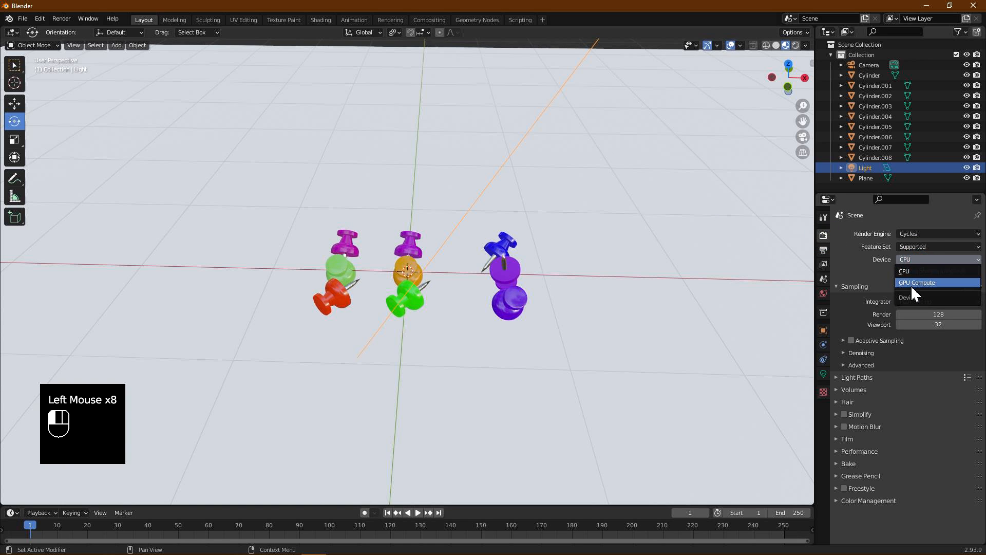
{"action": "left_click", "coordinate": [912, 287]}
{"action": "left_click", "coordinate": [843, 341]}
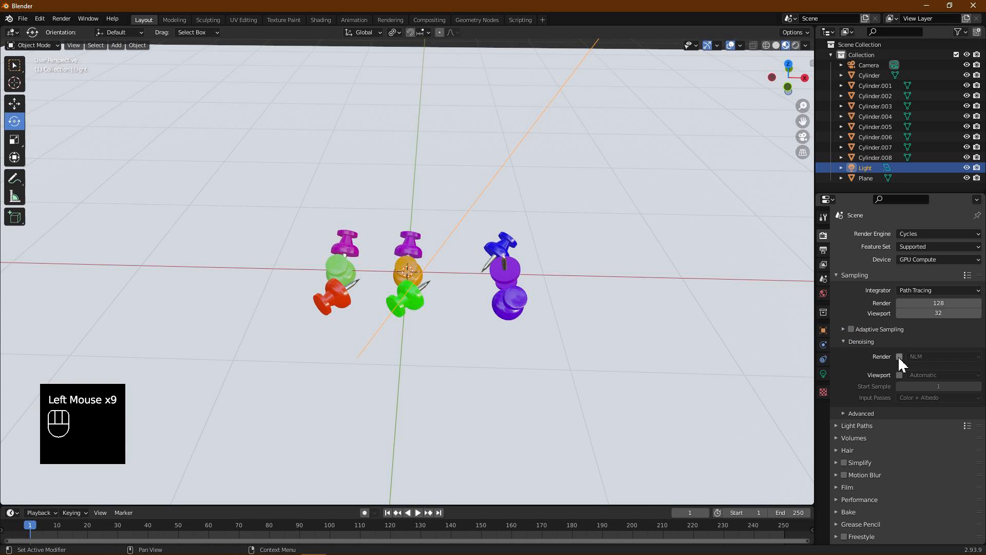
{"action": "left_click", "coordinate": [899, 356]}
Step: Lock the camera to the view so that navigating the viewport moves the camera
{"action": "middle_click_drag", "start_coordinate": [605, 237], "coordinate": [708, 149]}
{"action": "left_click", "coordinate": [815, 58]}
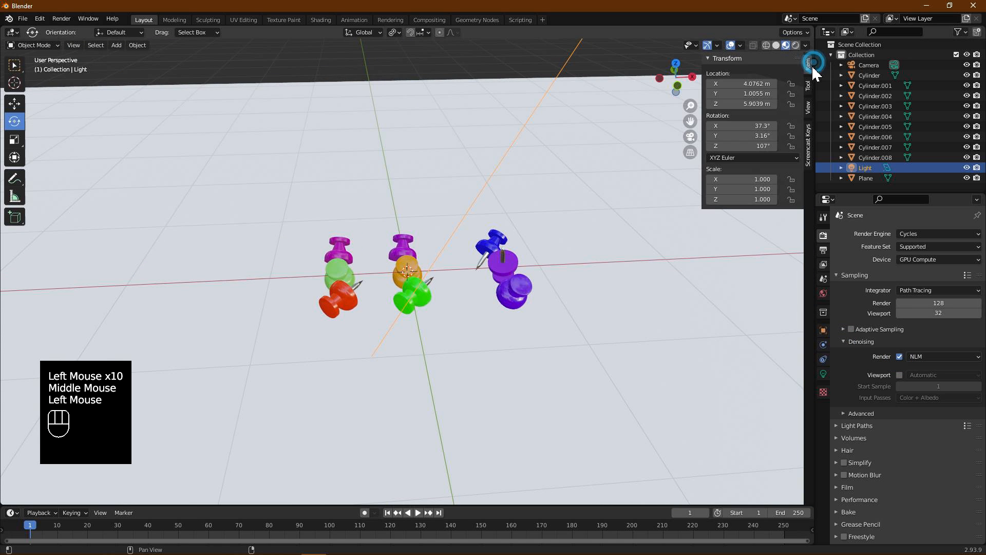
{"action": "left_click", "coordinate": [807, 107]}
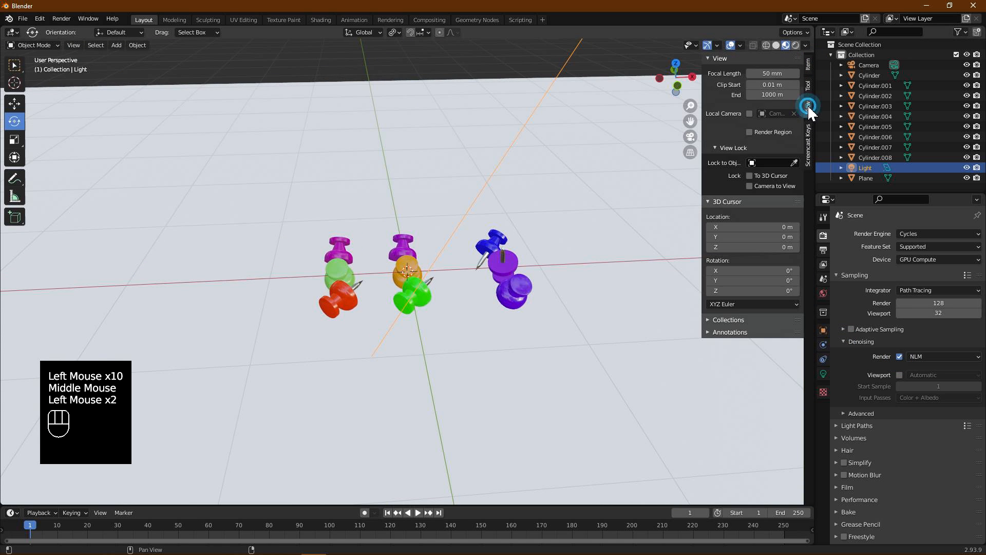
{"action": "left_click", "coordinate": [749, 186]}
{"action": "middle_click_drag", "start_coordinate": [696, 219], "coordinate": [623, 231]}
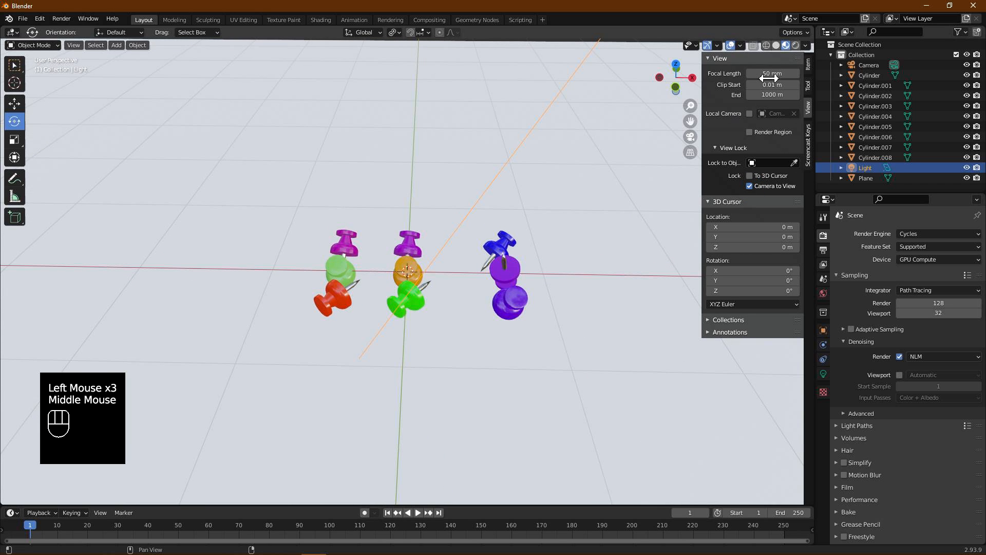
Step: Turn on rendered viewport shading, look through the camera, and frame all nine pins at an angle
{"action": "left_click", "coordinate": [794, 44]}
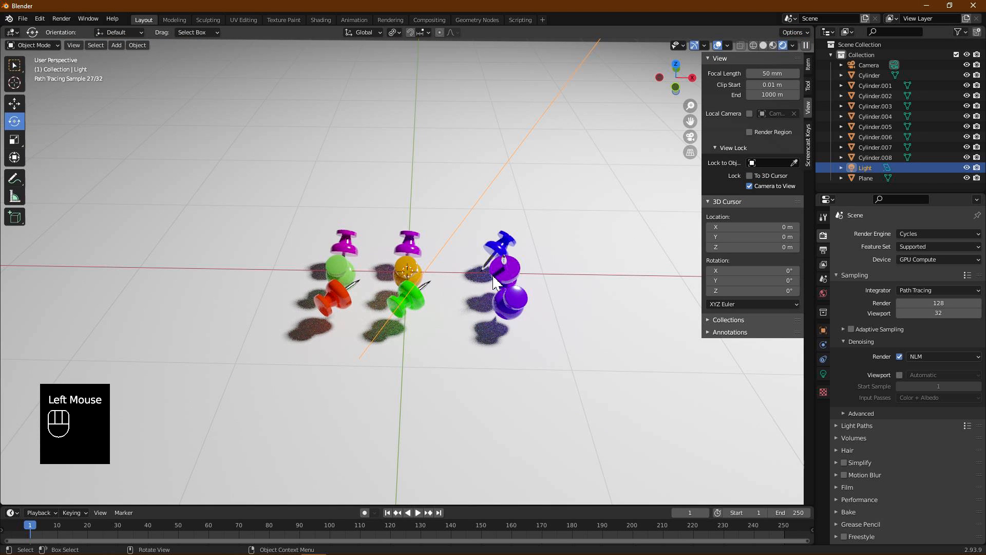
{"action": "key", "text": "KP_0"}
{"action": "scroll", "coordinate": [462, 304], "scroll_direction": "up", "scroll_amount": 3}
{"action": "middle_click_drag", "start_coordinate": [462, 303], "coordinate": [353, 278]}
{"action": "scroll", "coordinate": [421, 281], "scroll_direction": "up", "scroll_amount": 1}
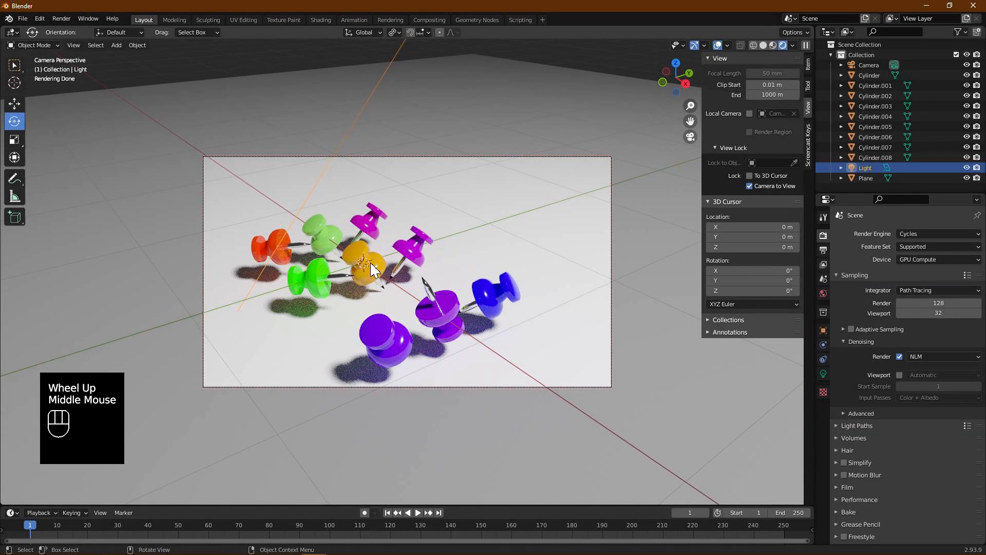
Step: Rotate the orange pin and the light green pin so they point in different directions on the floor
{"action": "left_click", "coordinate": [372, 268]}
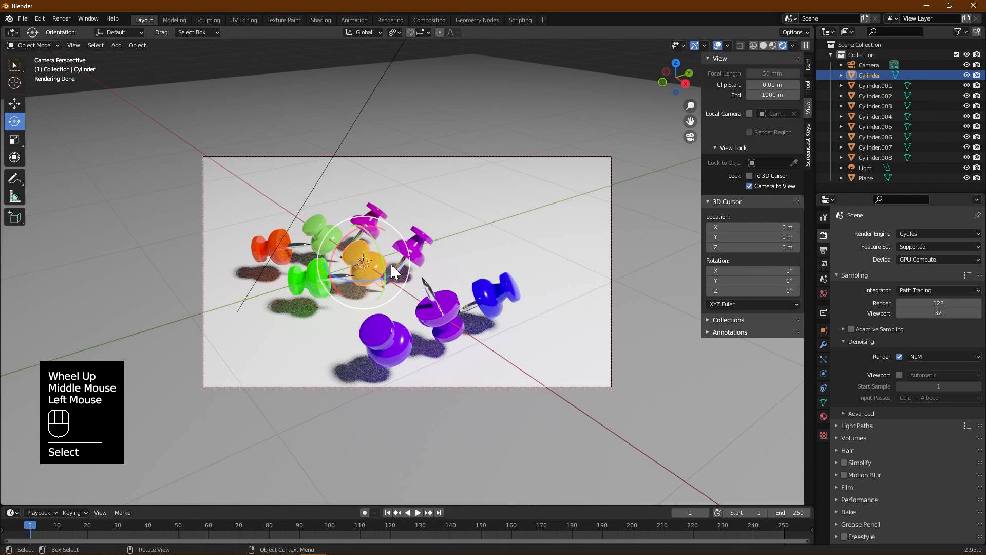
{"action": "left_click_drag", "start_coordinate": [382, 279], "coordinate": [356, 281]}
{"action": "left_click", "coordinate": [335, 238]}
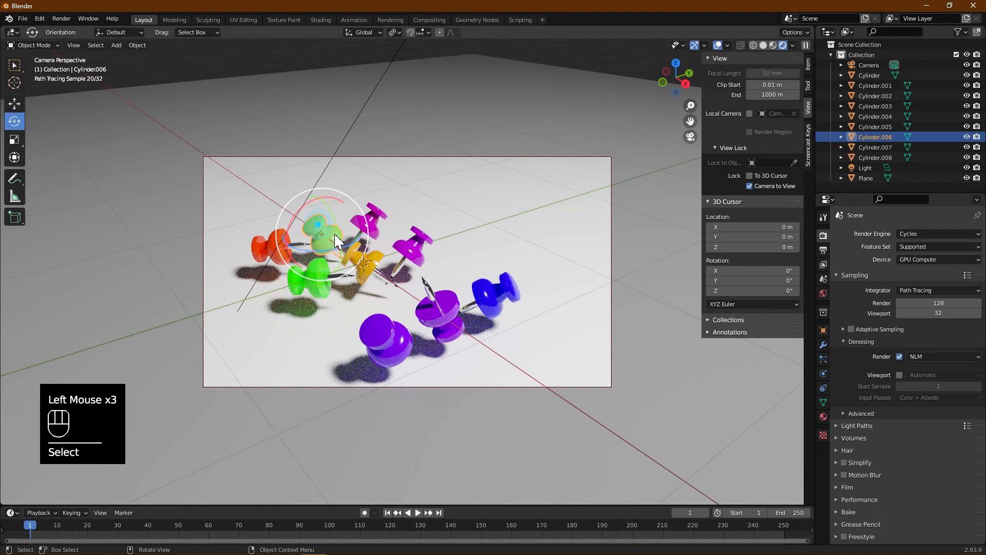
{"action": "left_click_drag", "start_coordinate": [342, 241], "coordinate": [307, 140]}
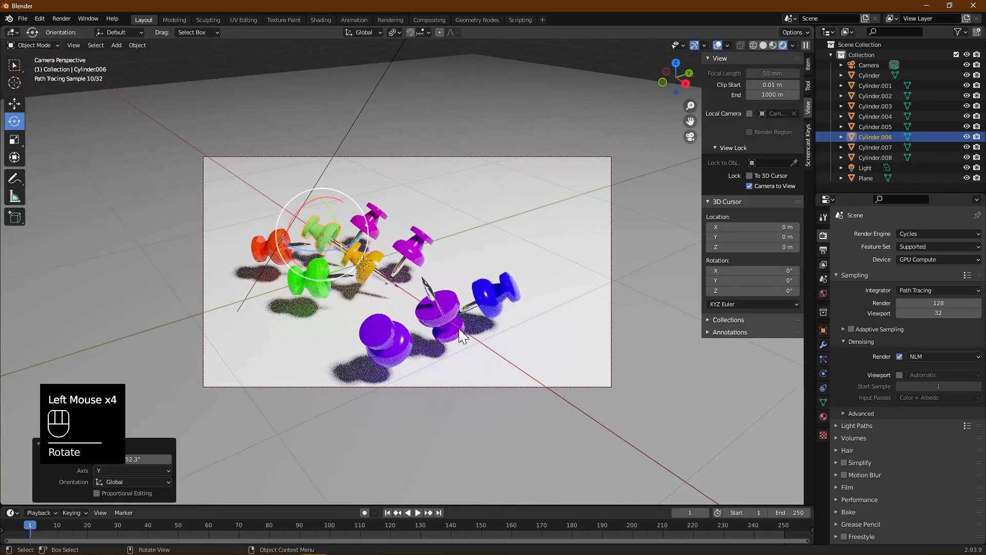
{"action": "left_click_drag", "start_coordinate": [336, 255], "coordinate": [363, 233]}
Step: Swing the camera around the pins for a closer view and rotate the middle purple pin onto its side
{"action": "mouse_move", "coordinate": [411, 252]}
{"action": "middle_mouse_down"}
{"action": "mouse_move", "coordinate": [461, 265]}
{"action": "mouse_move", "coordinate": [414, 245]}
{"action": "mouse_move", "coordinate": [433, 240]}
{"action": "mouse_move", "coordinate": [517, 290]}
{"action": "mouse_move", "coordinate": [462, 269]}
{"action": "middle_mouse_up"}
{"action": "scroll", "coordinate": [488, 277], "scroll_direction": "up", "scroll_amount": 2}
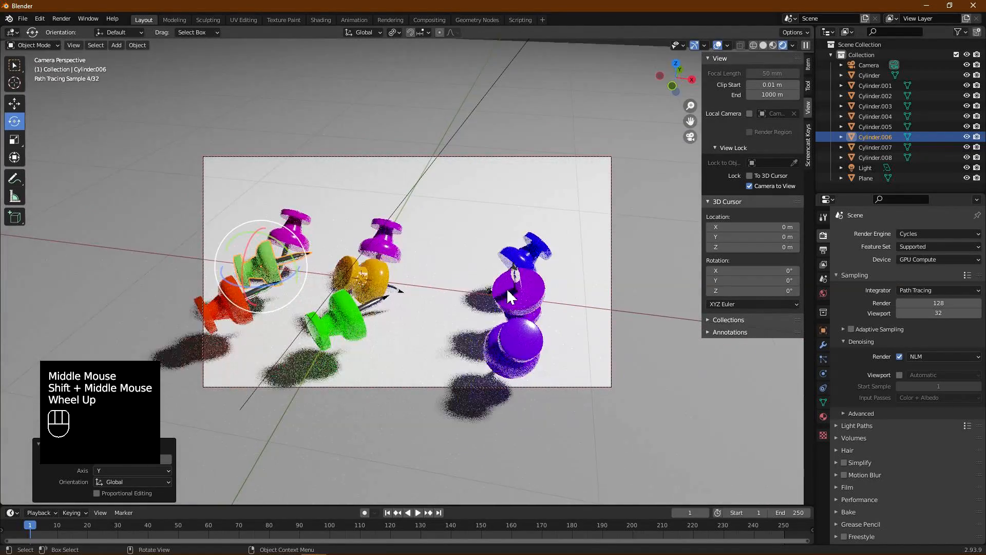
{"action": "left_click", "coordinate": [556, 312]}
{"action": "left_click_drag", "start_coordinate": [566, 288], "coordinate": [584, 299]}
{"action": "left_click_drag", "start_coordinate": [536, 318], "coordinate": [618, 319]}
{"action": "left_click_drag", "start_coordinate": [471, 297], "coordinate": [531, 390]}
Step: Tilt the front purple pin and turn it about the Z axis so its needle points toward the camera
{"action": "left_click", "coordinate": [519, 356]}
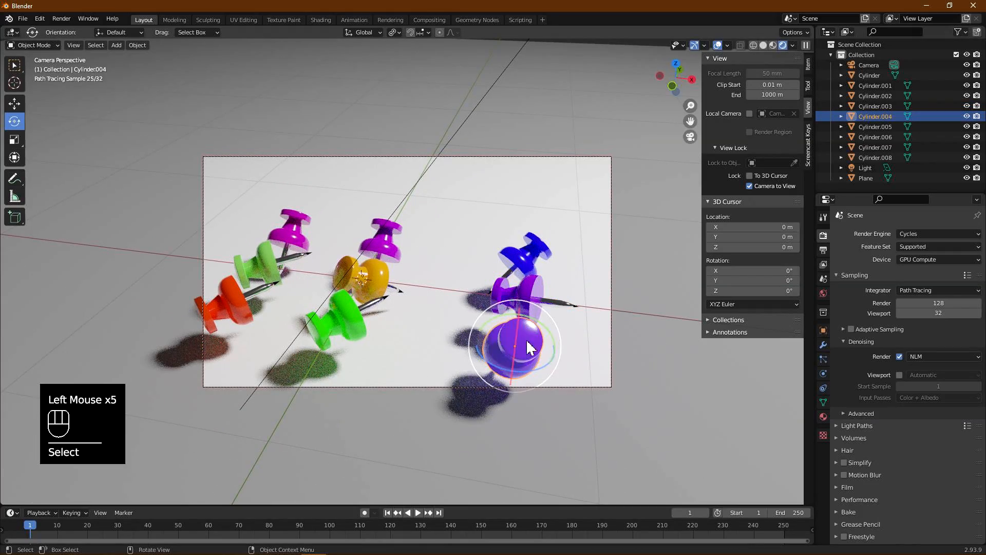
{"action": "left_click_drag", "start_coordinate": [555, 324], "coordinate": [573, 339]}
{"action": "left_click_drag", "start_coordinate": [500, 368], "coordinate": [542, 371]}
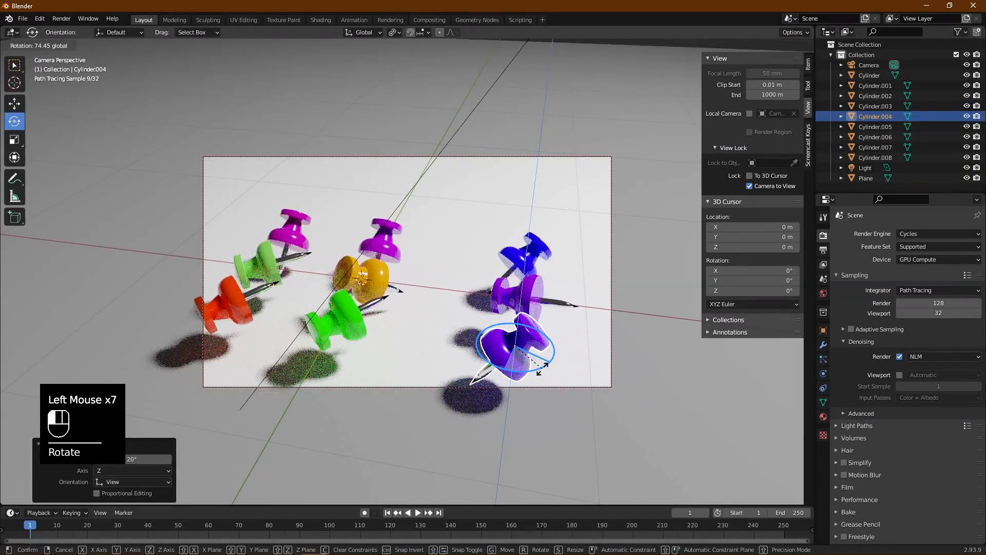
Step: Rotate the bright green pin and the red pin individually, and shift the camera so the red pin is fully in frame
{"action": "left_click", "coordinate": [365, 323]}
{"action": "left_click_drag", "start_coordinate": [381, 337], "coordinate": [387, 286]}
{"action": "left_click", "coordinate": [244, 299]}
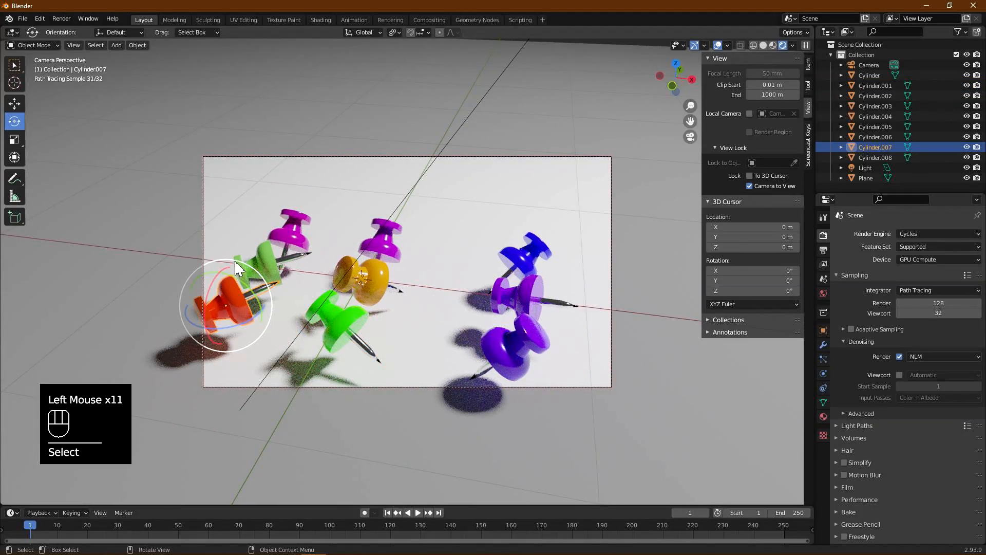
{"action": "left_click_drag", "start_coordinate": [258, 272], "coordinate": [269, 287]}
{"action": "middle_click_drag", "start_coordinate": [358, 280], "coordinate": [396, 283], "text": "shift"}
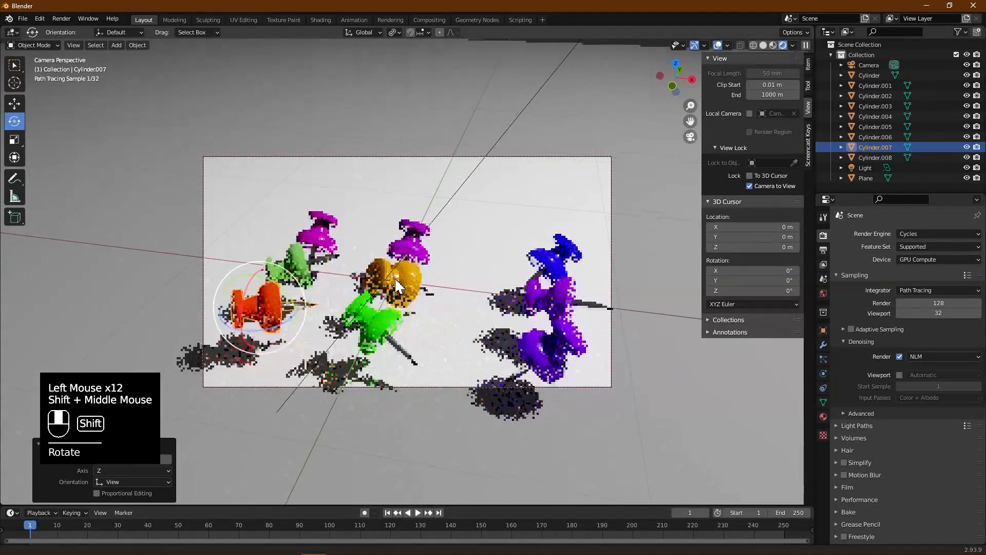
Step: Rotate the two magenta pins at the back so their needles point in opposite directions
{"action": "left_click", "coordinate": [339, 229]}
{"action": "left_click_drag", "start_coordinate": [358, 211], "coordinate": [382, 283]}
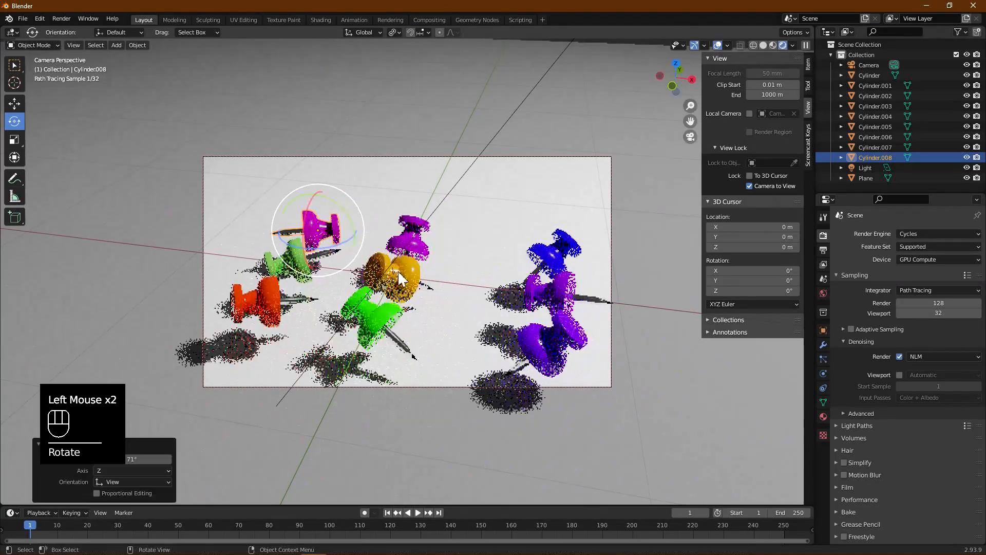
{"action": "left_click", "coordinate": [409, 224]}
{"action": "left_click_drag", "start_coordinate": [448, 231], "coordinate": [445, 260]}
Step: Rotate the orange pin freely with trackball rotation so that its needle shows from the side
{"action": "left_click", "coordinate": [409, 283]}
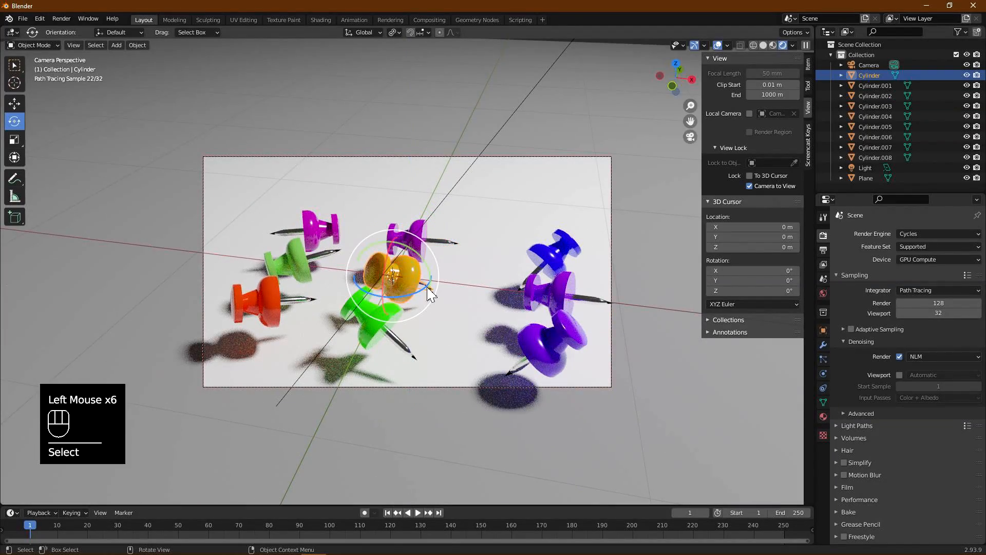
{"action": "left_click", "coordinate": [406, 285]}
{"action": "key", "text": "r"}
{"action": "key", "text": "r"}
{"action": "left_click", "coordinate": [393, 291]}
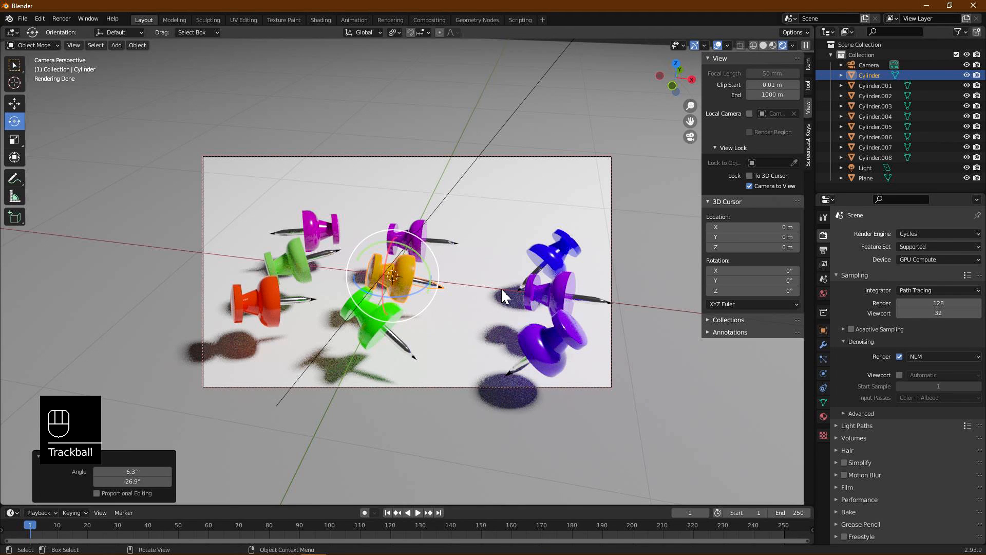
Step: Render the image, inspect the rendered pins up close, and close the render window
{"action": "left_click", "coordinate": [62, 19]}
{"action": "left_click", "coordinate": [82, 31]}
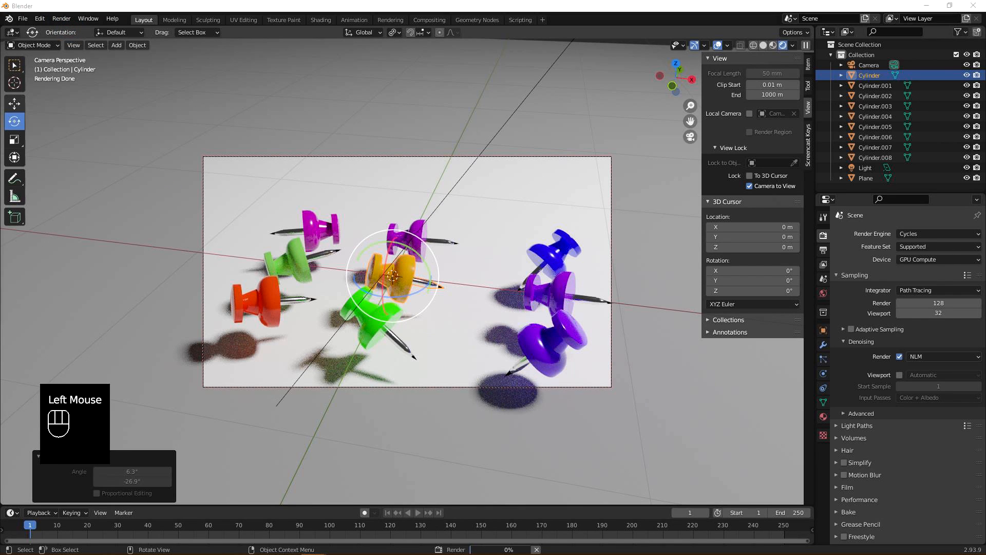
{"action": "scroll", "coordinate": [524, 254], "scroll_direction": "down", "scroll_amount": 4}
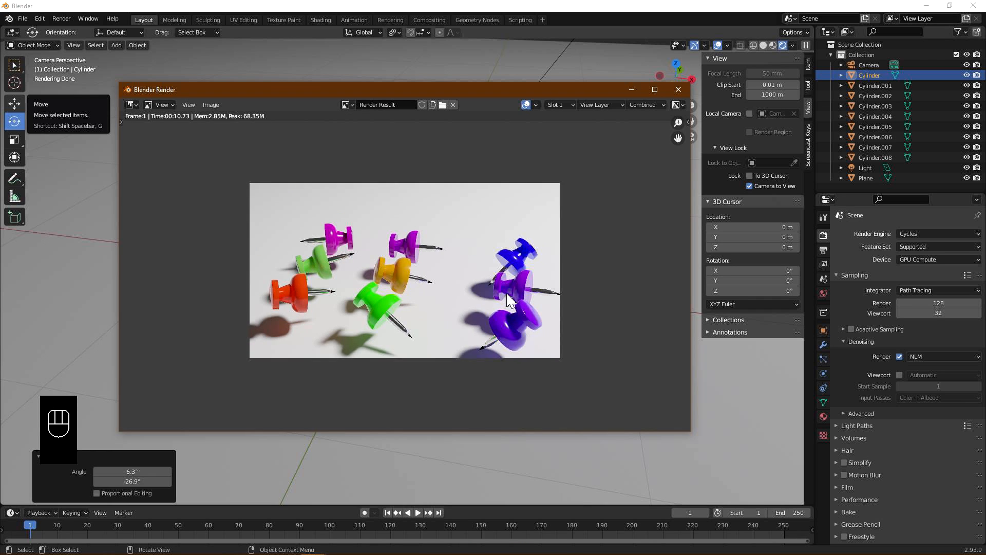
{"action": "scroll", "coordinate": [508, 300], "scroll_direction": "up", "scroll_amount": 1}
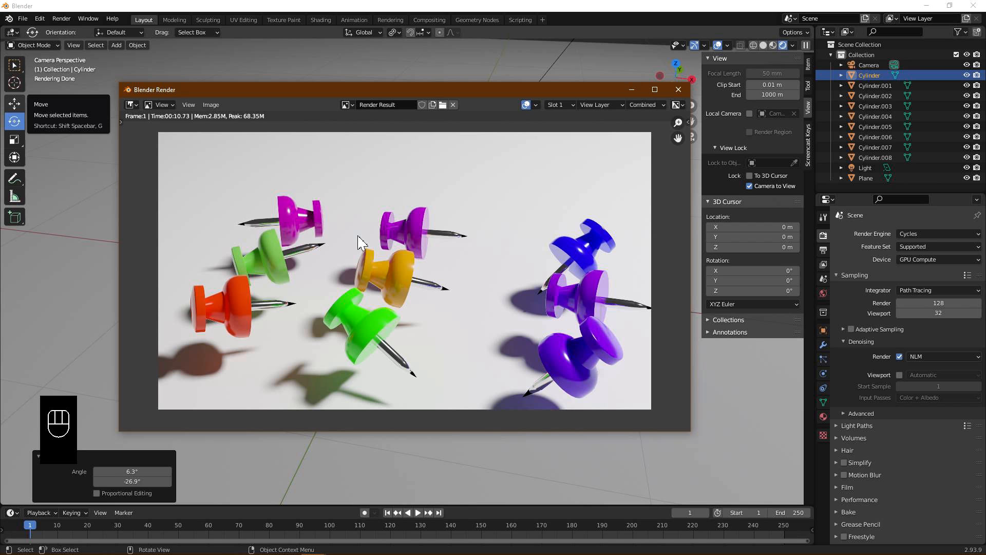
{"action": "left_click", "coordinate": [678, 89]}
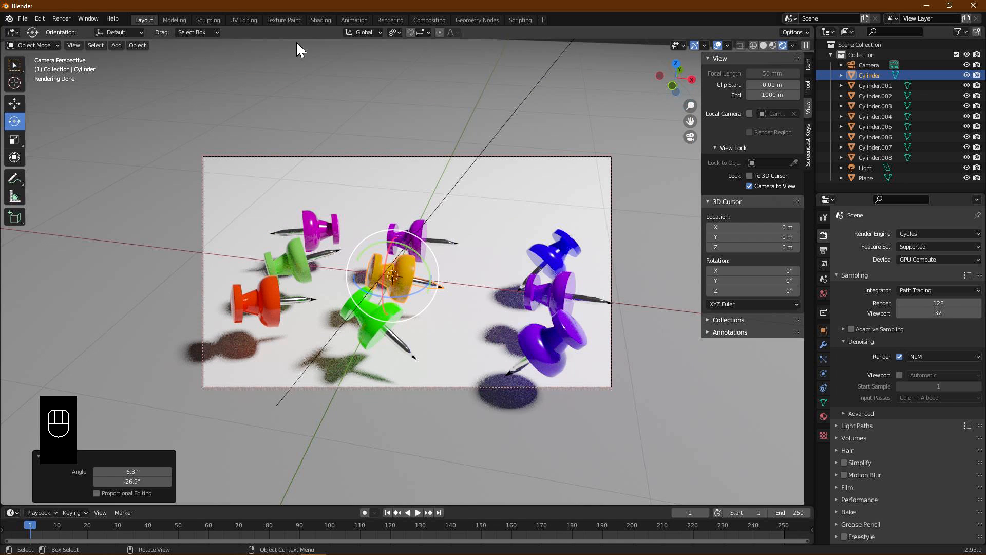
Step: Open the Body material for shading and add Texture Coordinate and Mapping nodes beside the existing nodes
{"action": "left_click", "coordinate": [321, 20]}
{"action": "scroll", "coordinate": [380, 400], "scroll_direction": "up", "scroll_amount": 4}
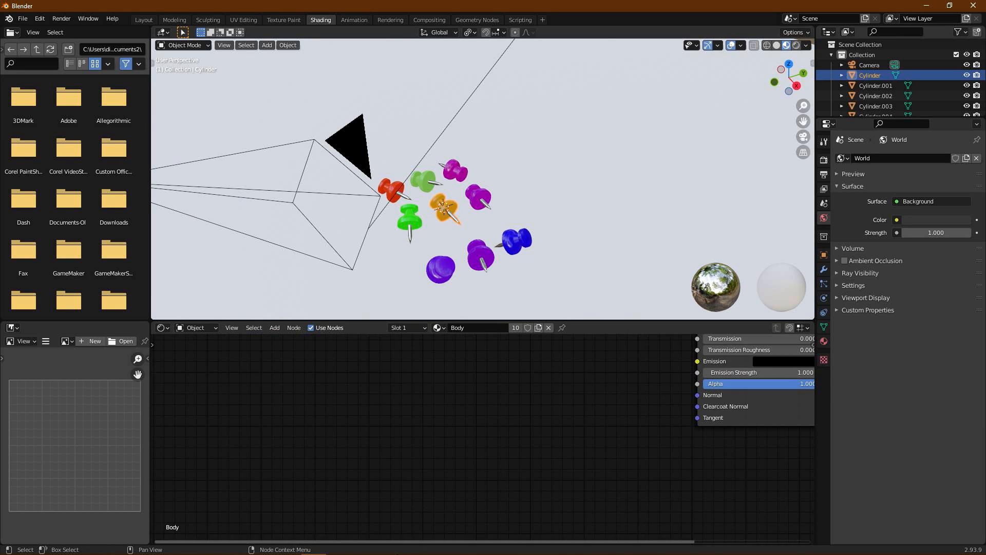
{"action": "scroll", "coordinate": [473, 400], "scroll_direction": "down", "scroll_amount": 5}
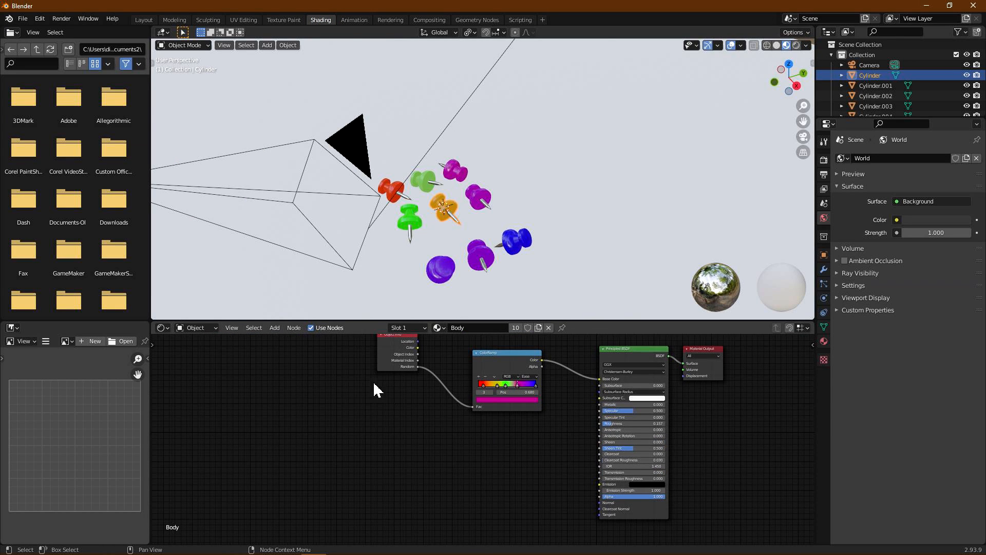
{"action": "left_click", "coordinate": [302, 329]}
{"action": "mouse_move", "coordinate": [295, 353]}
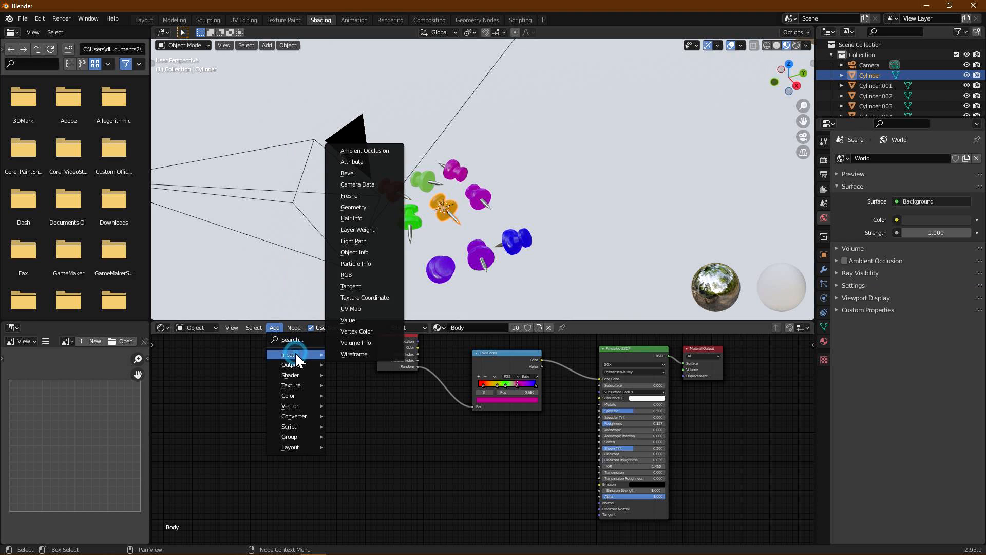
{"action": "left_click", "coordinate": [365, 297]}
{"action": "left_click", "coordinate": [231, 402]}
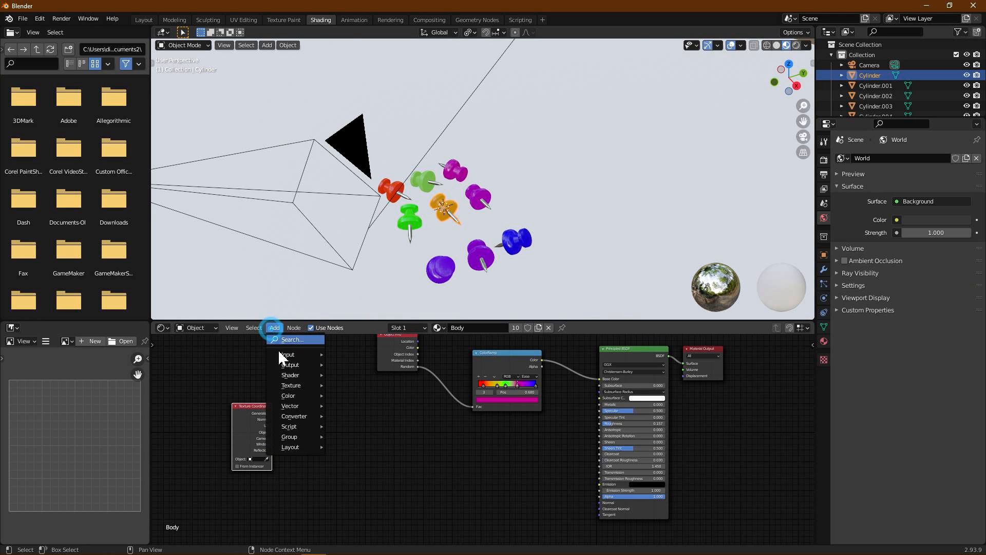
{"action": "left_click", "coordinate": [312, 406]}
{"action": "left_click", "coordinate": [351, 428]}
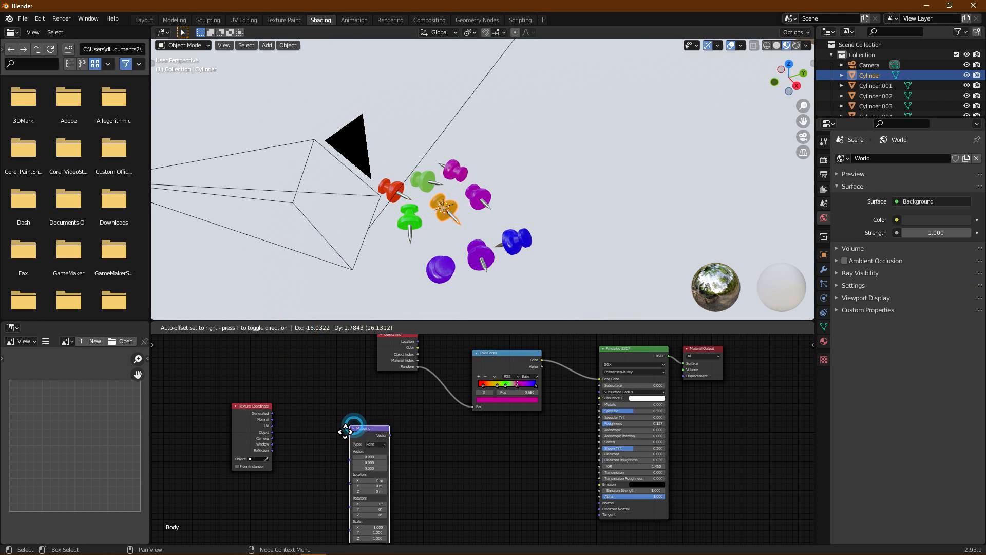
{"action": "left_click", "coordinate": [291, 401]}
Step: Add a Musgrave Texture node and a Bump node after the Mapping node
{"action": "left_click", "coordinate": [281, 327]}
{"action": "mouse_move", "coordinate": [299, 384]}
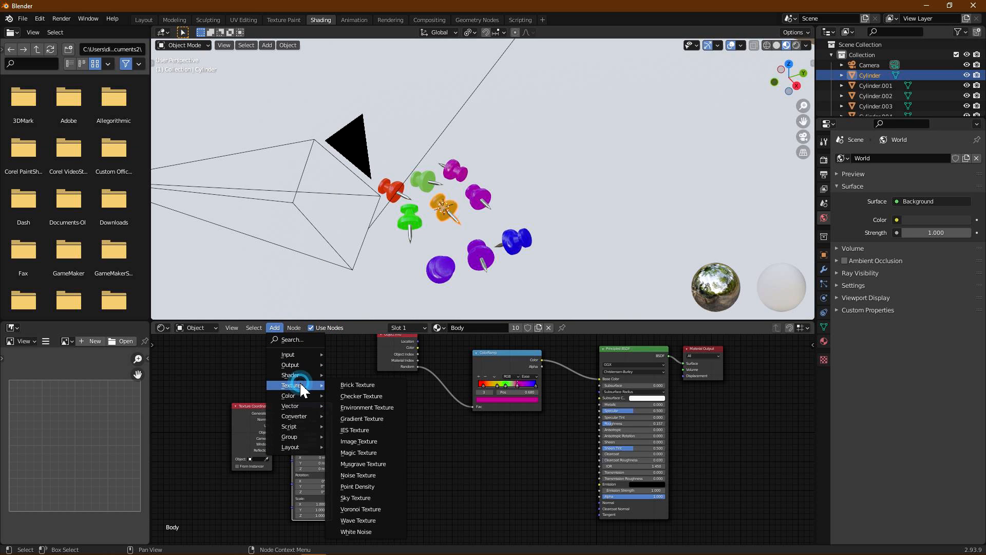
{"action": "left_click", "coordinate": [380, 461]}
{"action": "left_click", "coordinate": [363, 443]}
{"action": "left_click", "coordinate": [275, 328]}
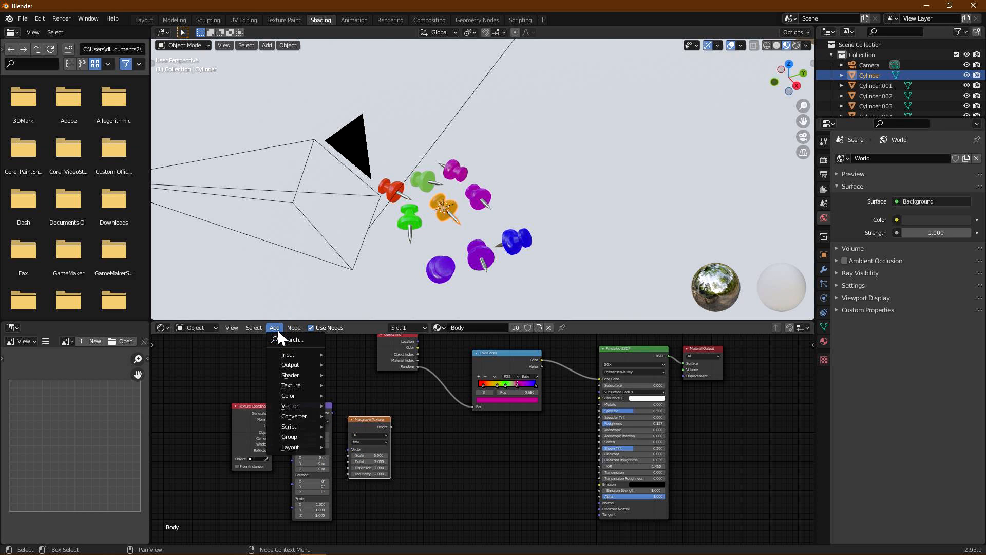
{"action": "mouse_move", "coordinate": [309, 408]}
{"action": "left_click", "coordinate": [356, 405]}
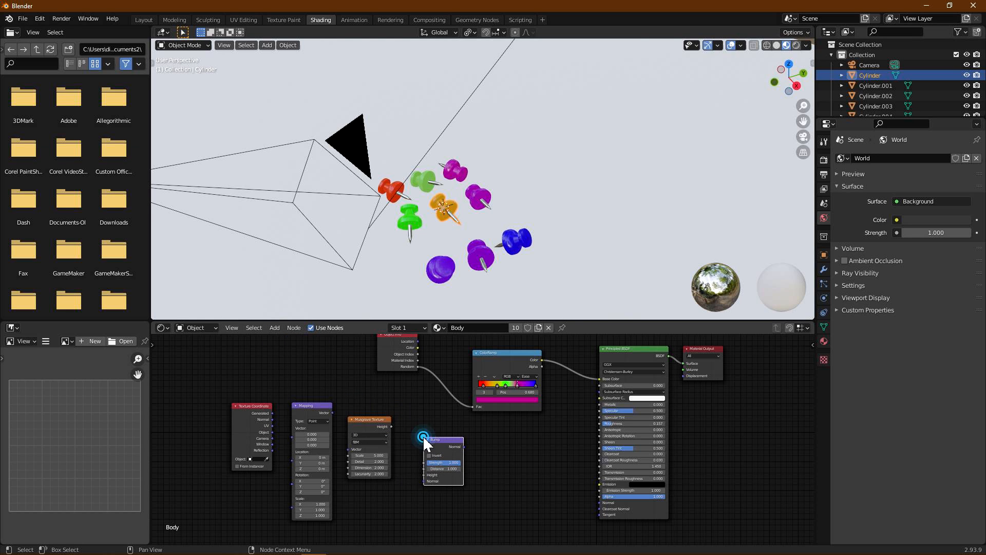
{"action": "left_click", "coordinate": [423, 436]}
Step: Link Object coordinates through Mapping to the Musgrave Vector, its Height to the Bump Height, and the Bump Normal to the Principled BSDF Normal
{"action": "scroll", "coordinate": [261, 455], "scroll_direction": "up", "scroll_amount": 3}
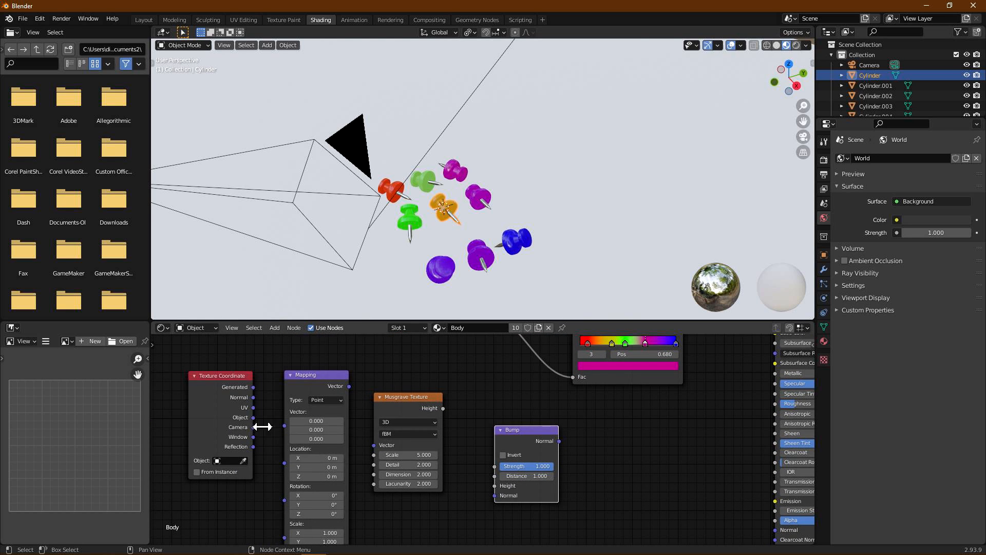
{"action": "left_click_drag", "start_coordinate": [289, 428], "coordinate": [285, 426]}
{"action": "left_click_drag", "start_coordinate": [349, 386], "coordinate": [374, 445]}
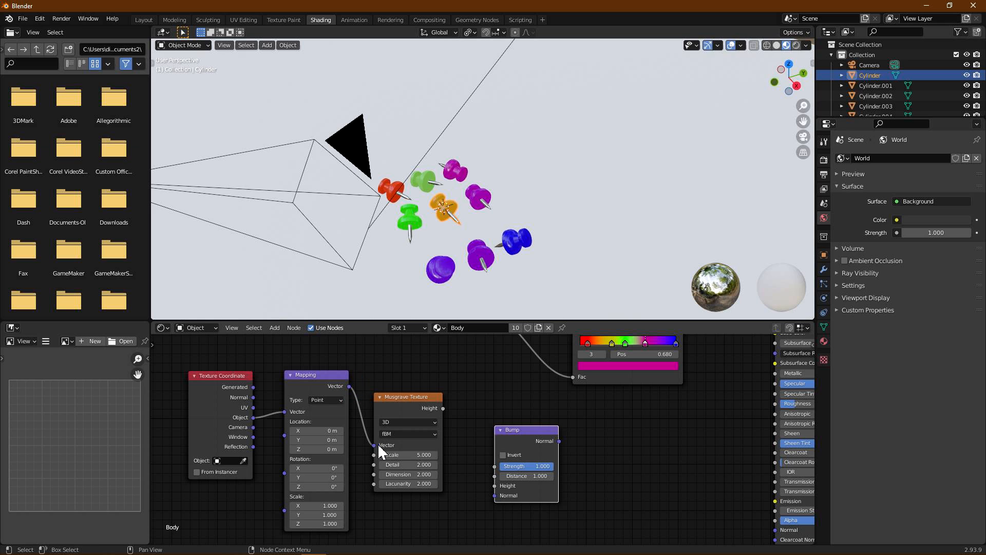
{"action": "left_click_drag", "start_coordinate": [487, 485], "coordinate": [491, 485]}
{"action": "middle_click_drag", "start_coordinate": [617, 468], "coordinate": [402, 432]}
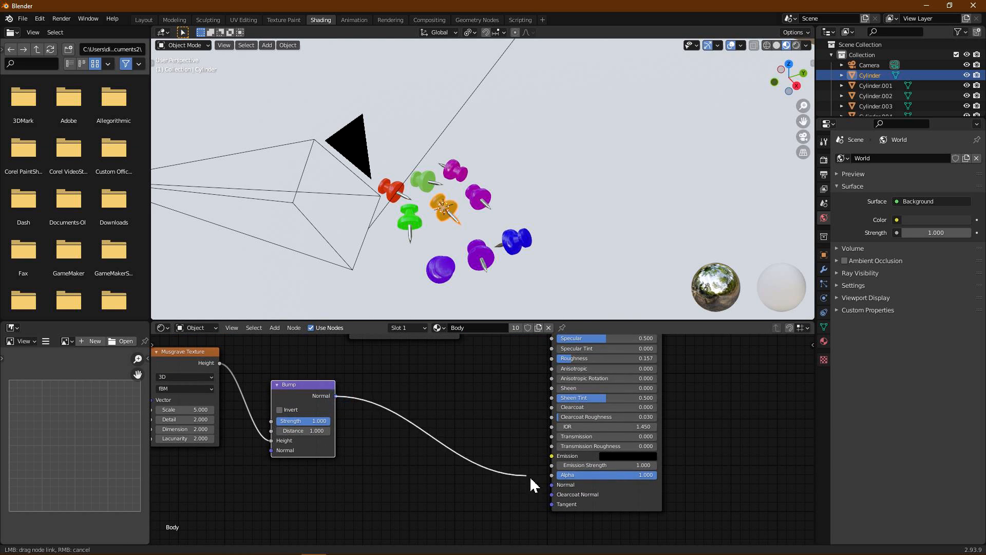
{"action": "left_click_drag", "start_coordinate": [557, 482], "coordinate": [550, 480]}
Step: Set the Musgrave Texture's scale to 73.3, detail to 16 and dimension to 0.9, and reduce the Bump strength to 0.058
{"action": "scroll", "coordinate": [425, 254], "scroll_direction": "up", "scroll_amount": 6}
{"action": "middle_click_drag", "start_coordinate": [451, 260], "coordinate": [478, 164]}
{"action": "middle_click_drag", "start_coordinate": [309, 415], "coordinate": [393, 422]}
{"action": "left_click_drag", "start_coordinate": [265, 417], "coordinate": [324, 417]}
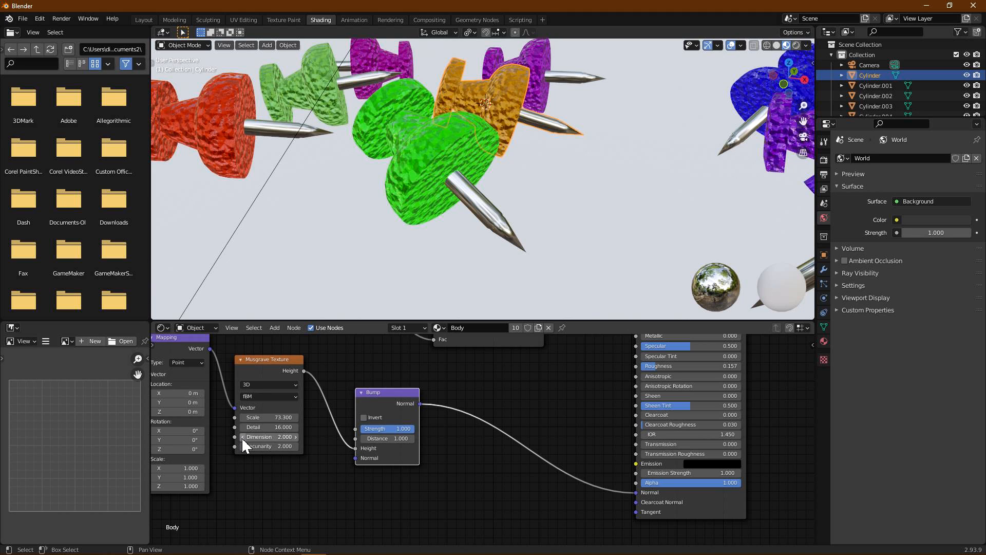
{"action": "mouse_move", "coordinate": [241, 436]}
{"action": "left_mouse_down"}
{"action": "mouse_move", "coordinate": [271, 440]}
{"action": "mouse_move", "coordinate": [246, 436]}
{"action": "left_mouse_up"}
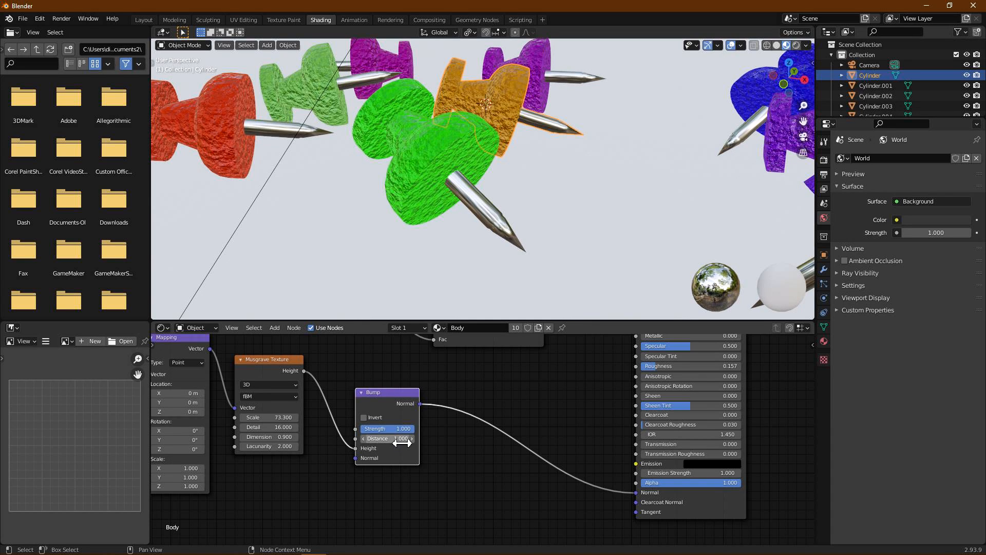
{"action": "left_click_drag", "start_coordinate": [395, 429], "coordinate": [370, 428]}
{"action": "middle_click_drag", "start_coordinate": [308, 206], "coordinate": [326, 191]}
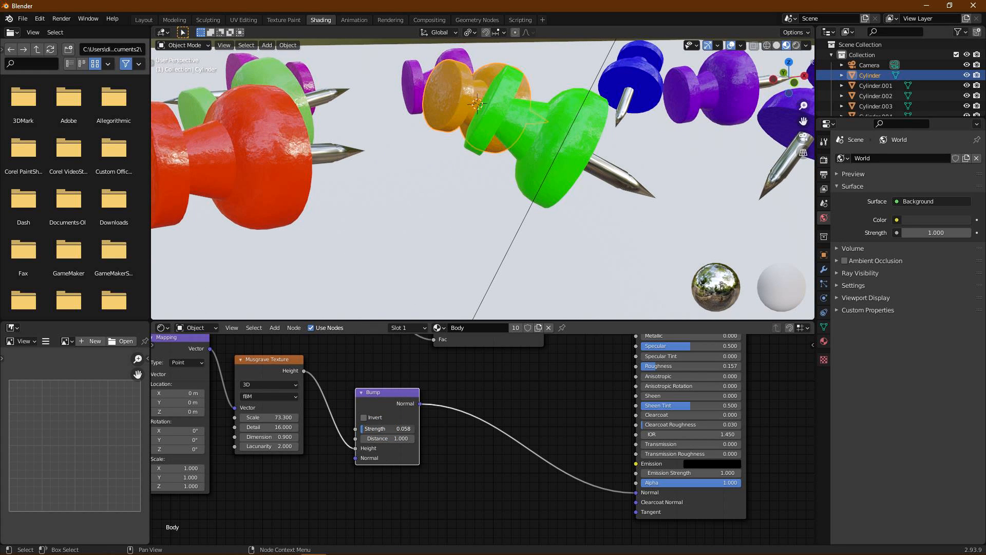
Step: Return to the Layout workspace and render the image with the bumped pin material
{"action": "left_click", "coordinate": [143, 19]}
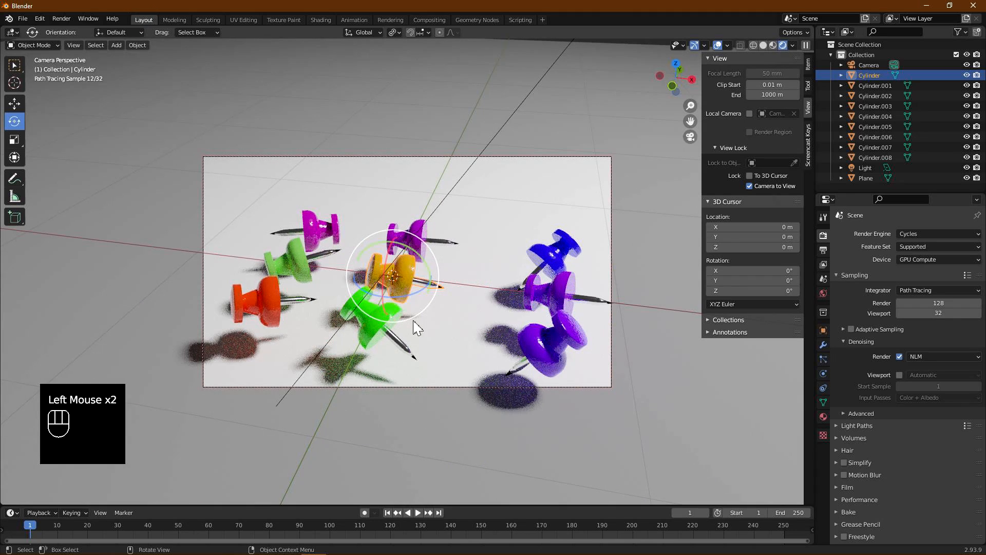
{"action": "left_click", "coordinate": [62, 18]}
{"action": "left_click", "coordinate": [77, 30]}
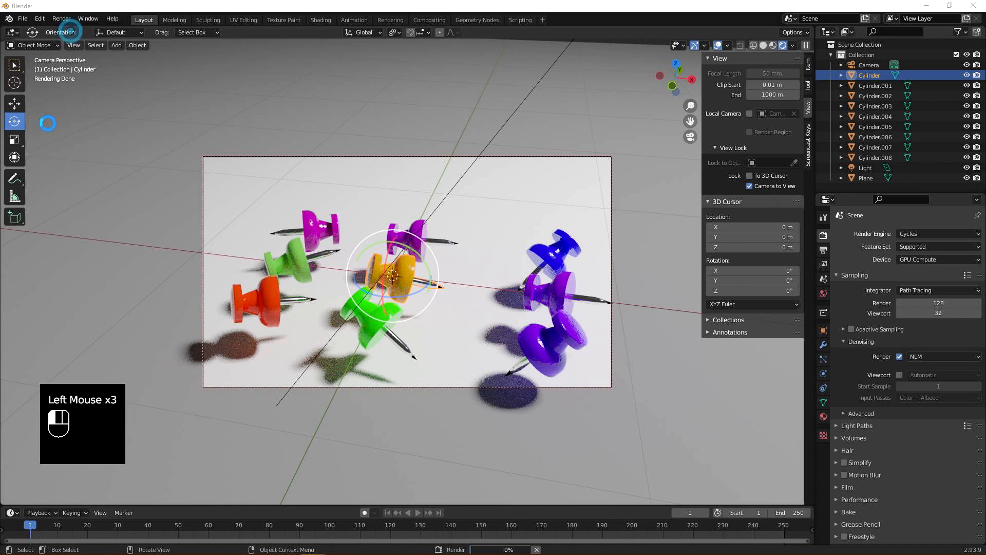